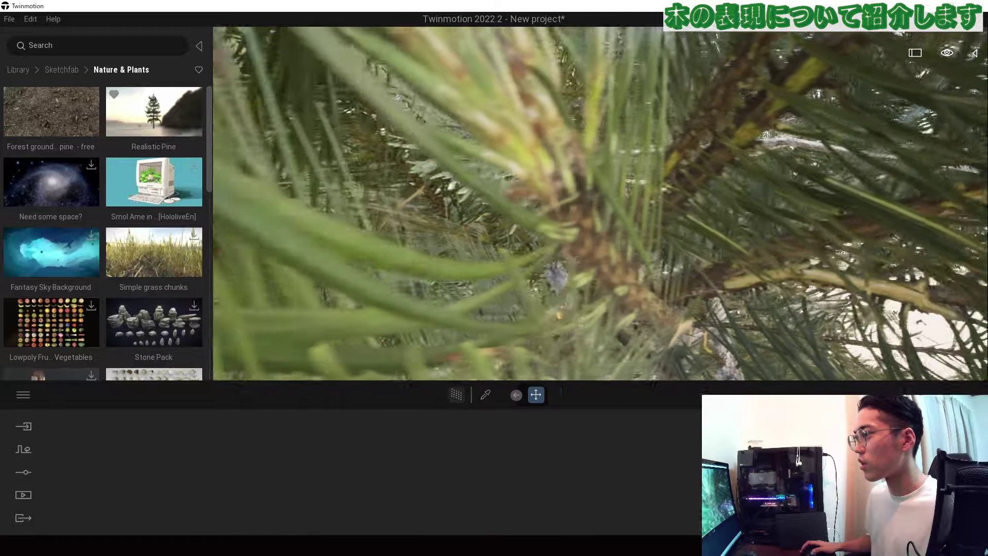
# Place a Norway Spruce from the vegetation library's trees next to the realistic pine.
pyautogui.scroll(-3, 487, 193)
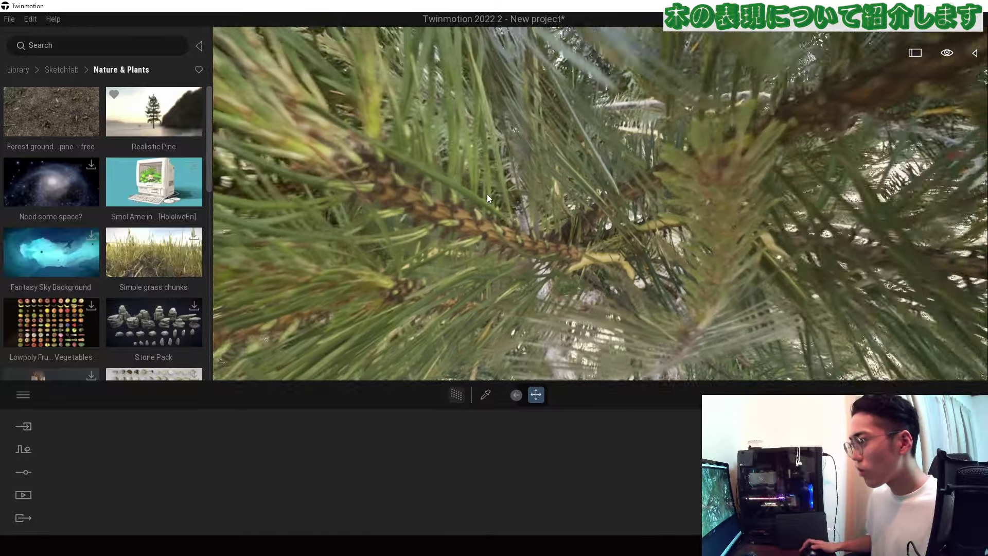
pyautogui.scroll(3, 487, 194)
pyautogui.scroll(-5, 487, 193)
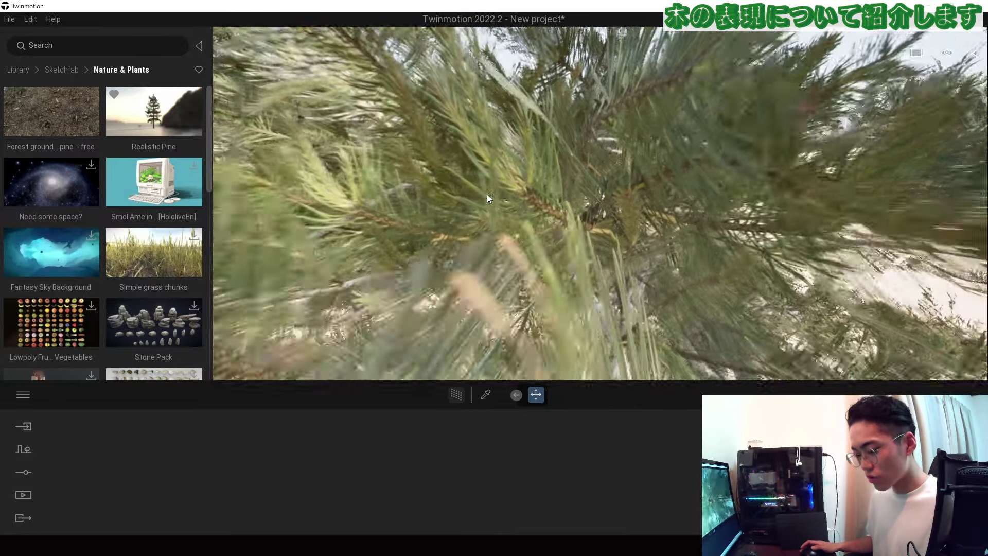
pyautogui.scroll(-5, 504, 193)
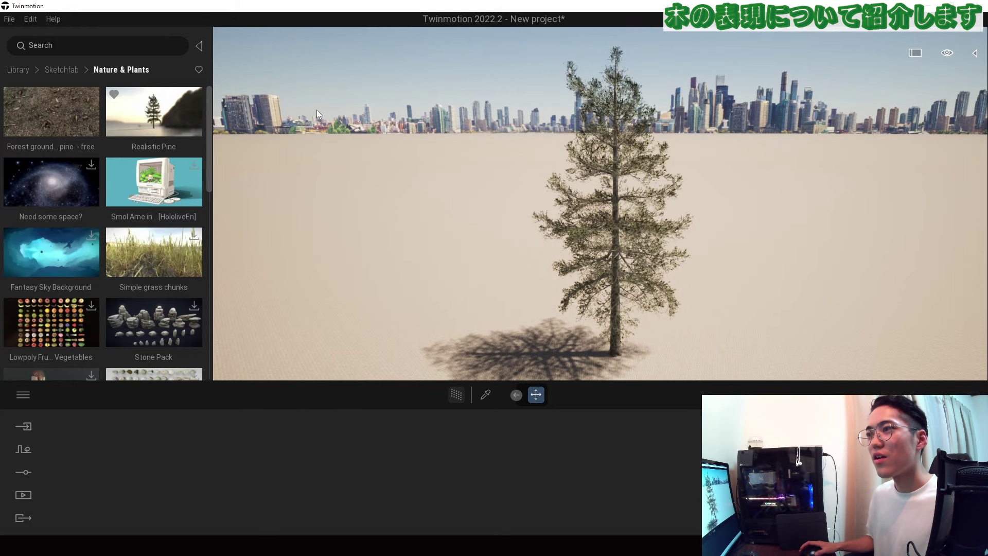
pyautogui.click(18, 70)
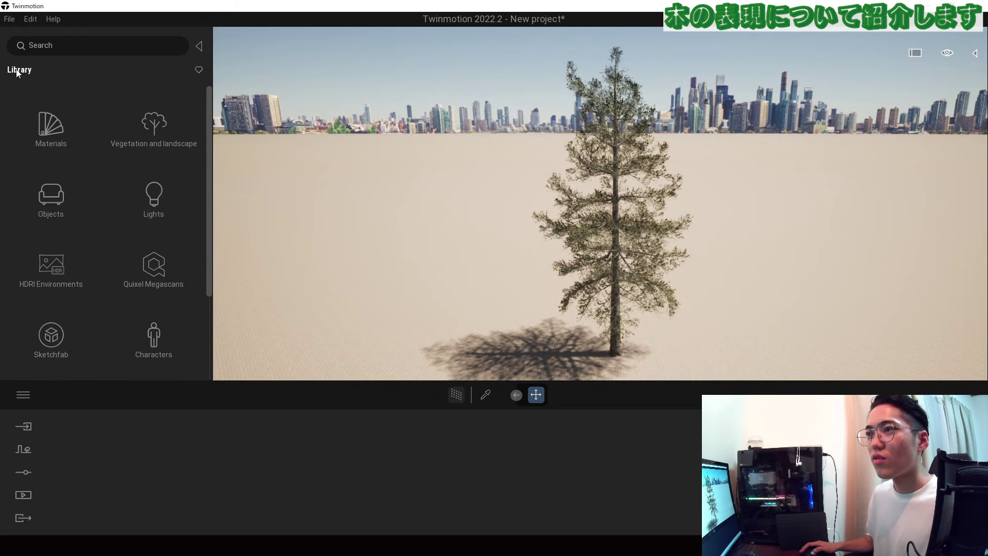
pyautogui.click(166, 139)
pyautogui.click(161, 149)
pyautogui.scroll(-5, 147, 156)
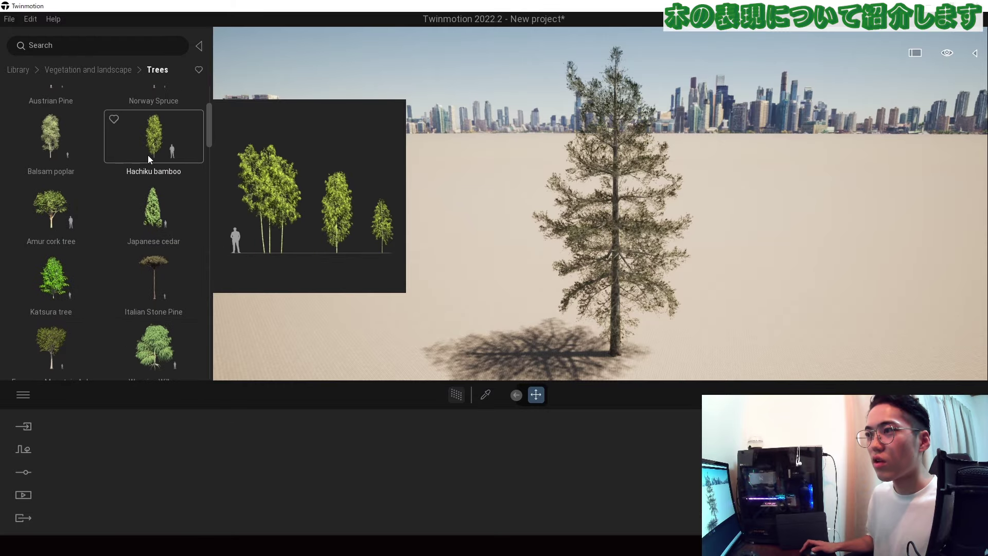
pyautogui.moveTo(153, 146); pyautogui.dragTo(505, 331)
# Examine the Norway spruce beside the realistic pine, up close and from farther away.
pyautogui.press('w')
pyautogui.moveTo(505, 330); pyautogui.dragTo(563, 295, button='right')
pyautogui.press('s')
pyautogui.press('q')
pyautogui.click(622, 140)
pyautogui.press('s')
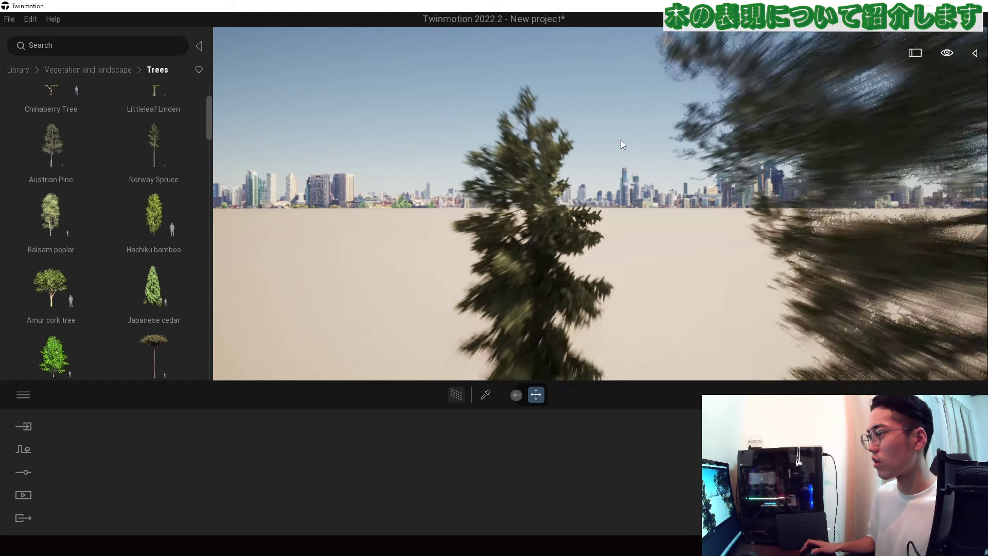
pyautogui.moveTo(621, 140); pyautogui.dragTo(650, 175, button='right')
# Try a Hachiku bamboo beside the Norway spruce and delete it.
pyautogui.moveTo(147, 222); pyautogui.dragTo(384, 341)
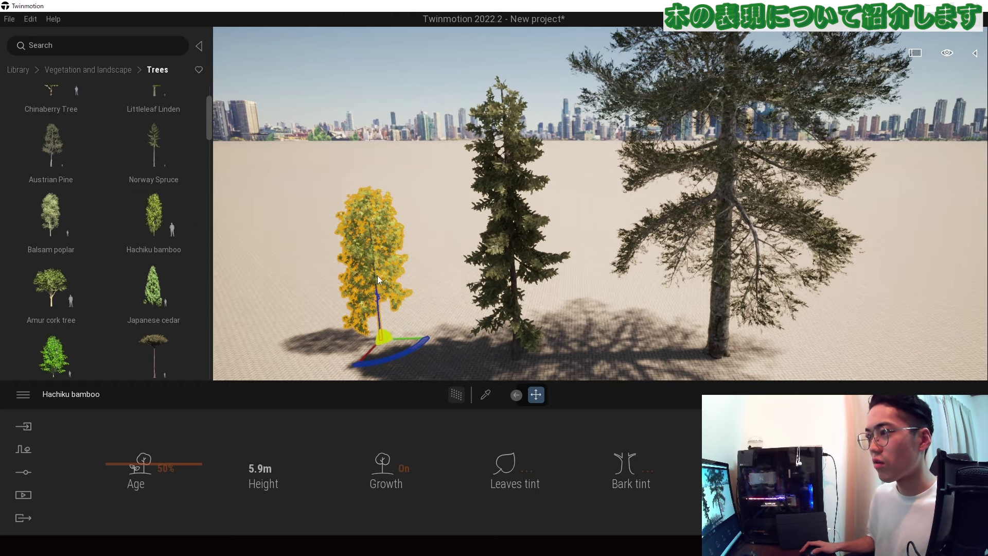
pyautogui.press('Delete')
# Place a Nikko fir on the opposite side of the realistic pine from the spruce.
pyautogui.scroll(-2, 71, 224)
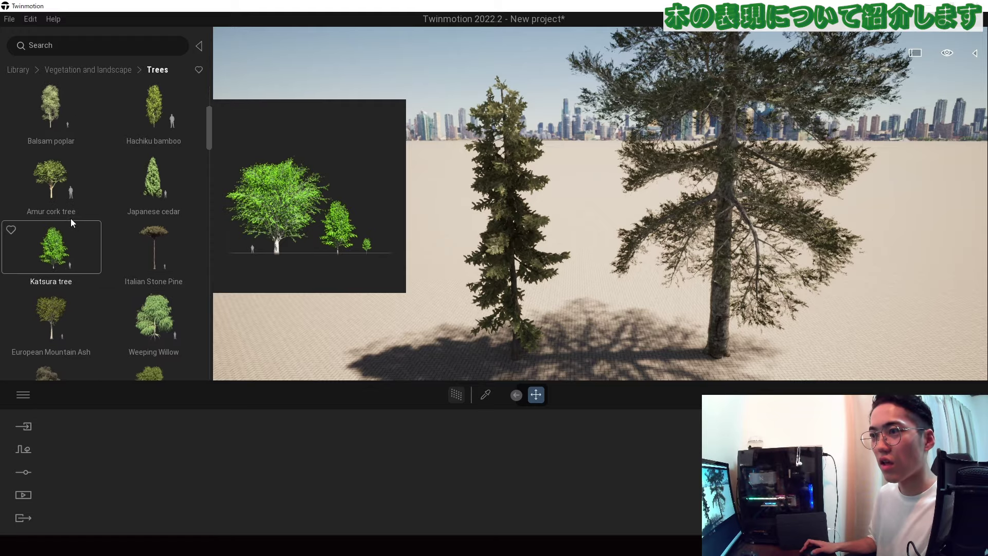
pyautogui.scroll(-3, 71, 220)
pyautogui.moveTo(50, 270); pyautogui.dragTo(889, 323)
pyautogui.moveTo(890, 322); pyautogui.dragTo(751, 322, button='middle')
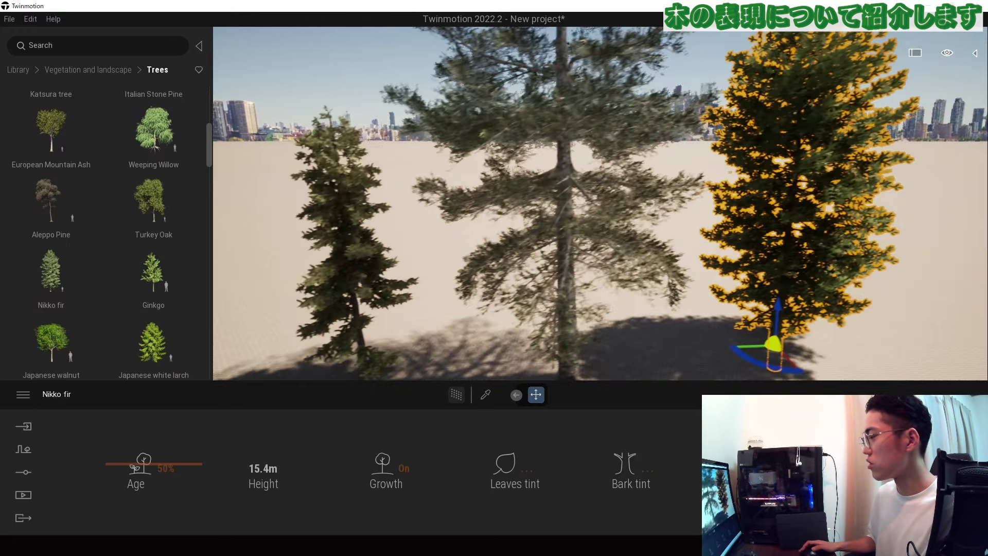
pyautogui.moveTo(752, 323); pyautogui.dragTo(847, 321, button='right')
# Compare the foliage and branch detail of the Nikko fir and the realistic pine, up close and from afar.
pyautogui.click(834, 116)
pyautogui.scroll(3, 834, 117)
pyautogui.moveTo(834, 116); pyautogui.dragTo(864, 122, button='right')
pyautogui.scroll(4, 600, 204)
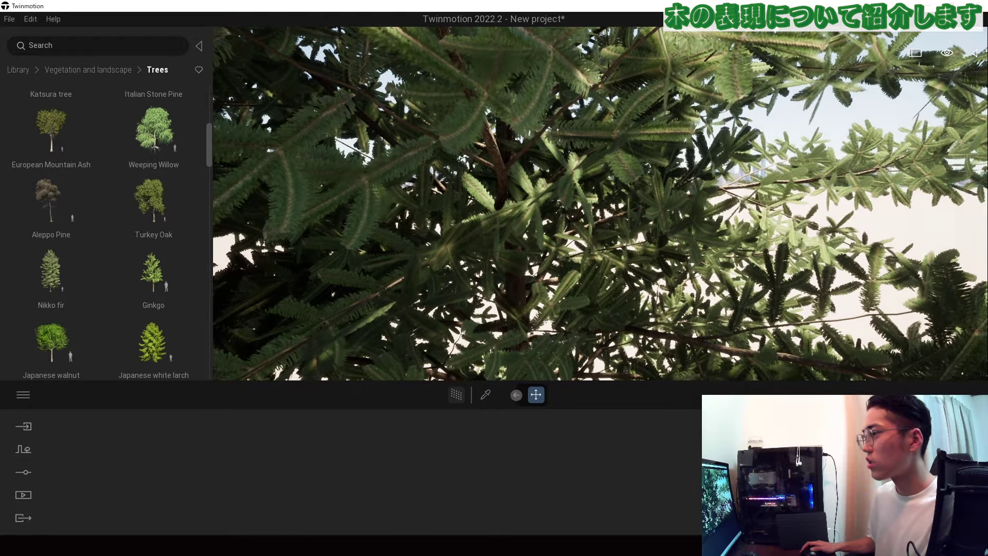
pyautogui.scroll(-8, 675, 166)
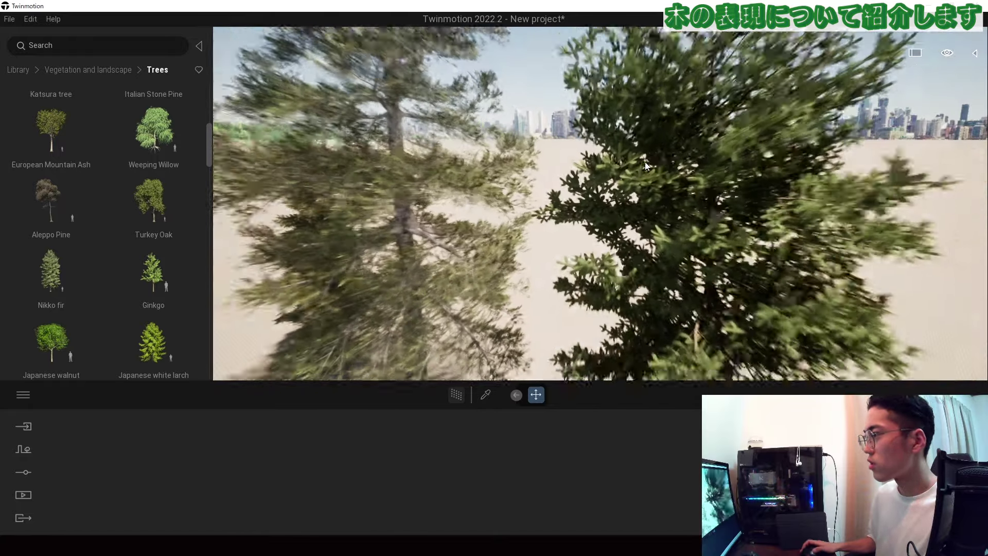
pyautogui.scroll(-8, 646, 165)
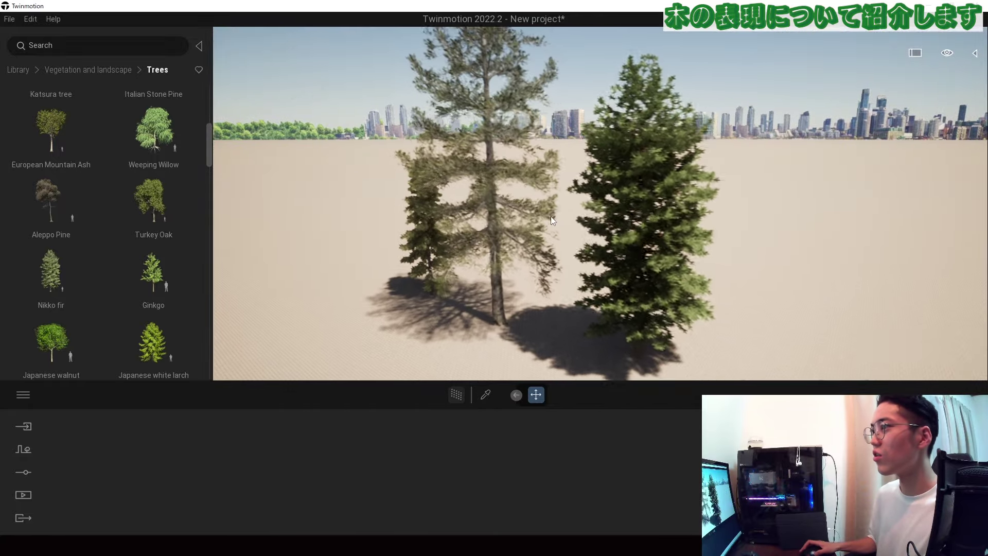
pyautogui.scroll(8, 558, 219)
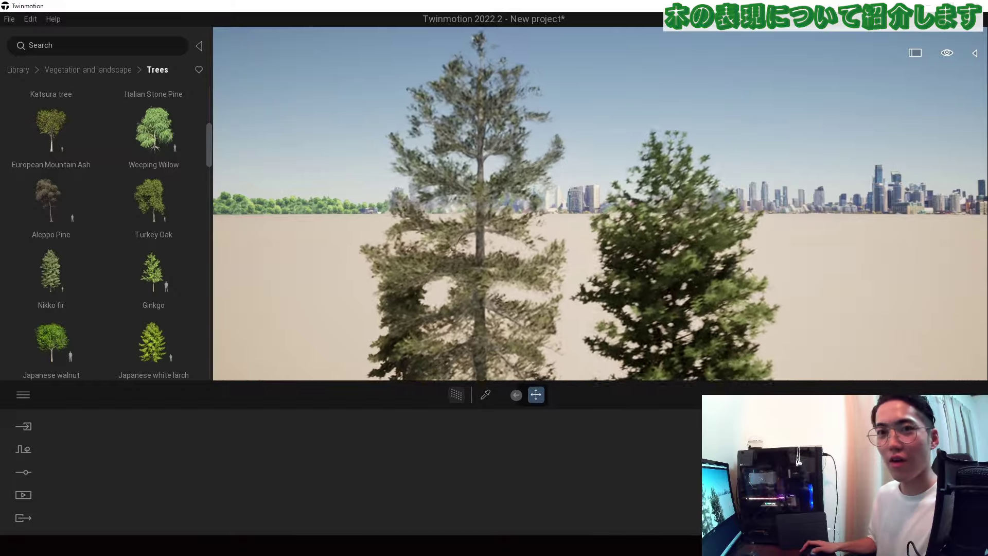
pyautogui.scroll(8, 465, 209)
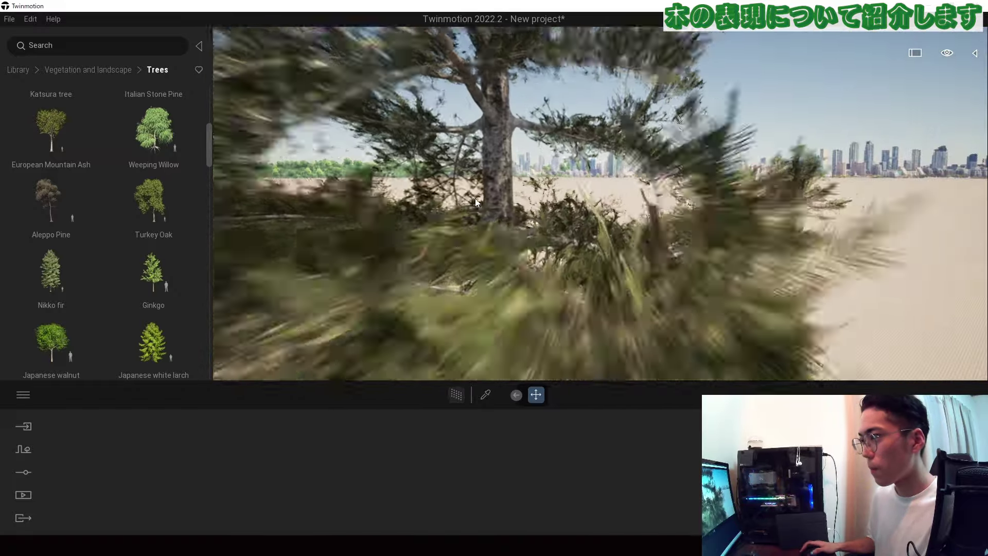
pyautogui.scroll(8, 474, 199)
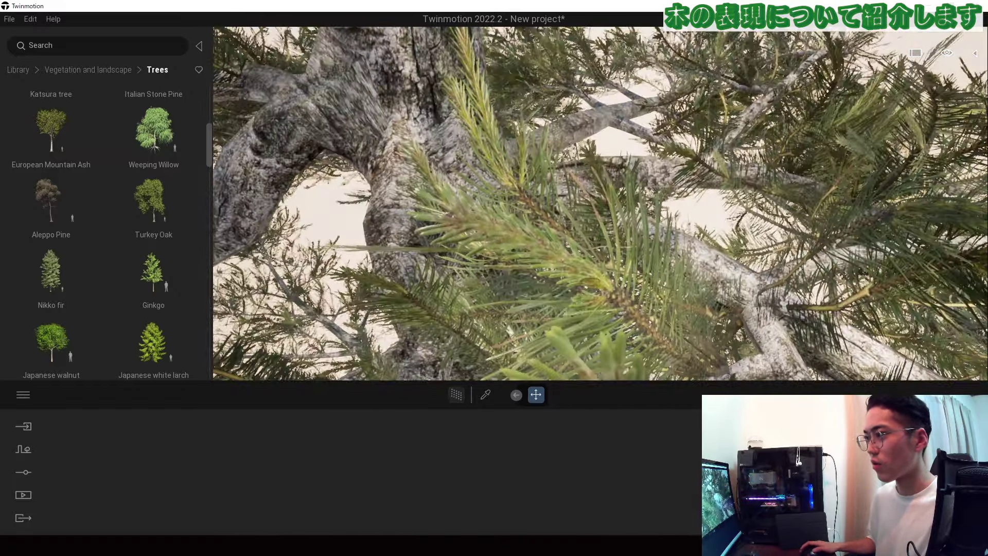
pyautogui.scroll(-8, 484, 162)
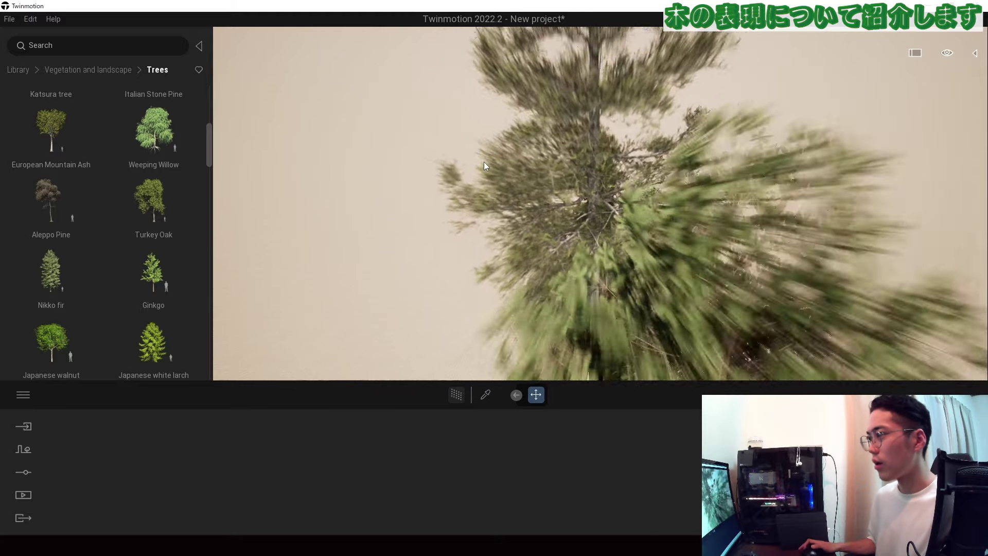
pyautogui.scroll(-5, 484, 161)
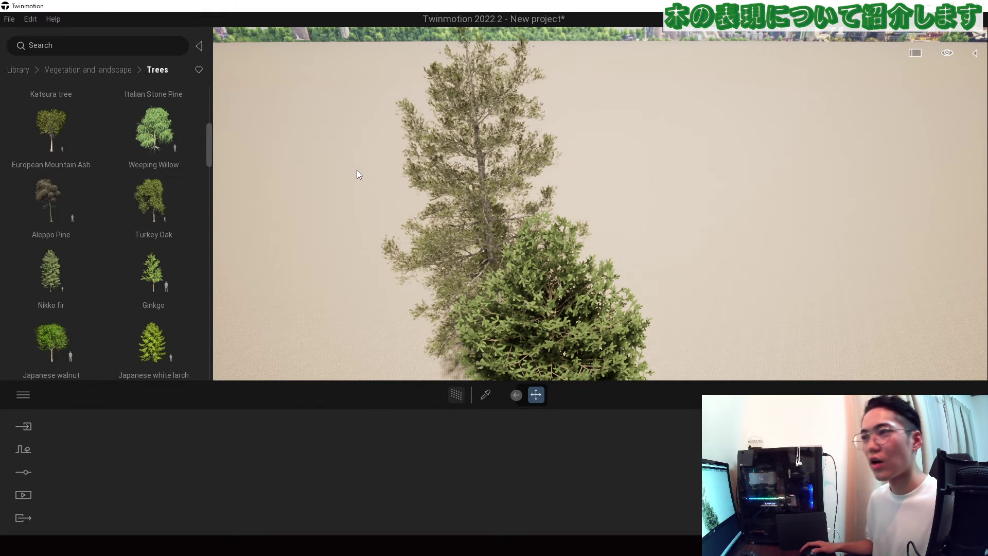
# Apply the Approaching Storm outdoor HDRI environment to the scene's sky light.
pyautogui.moveTo(1, 106)
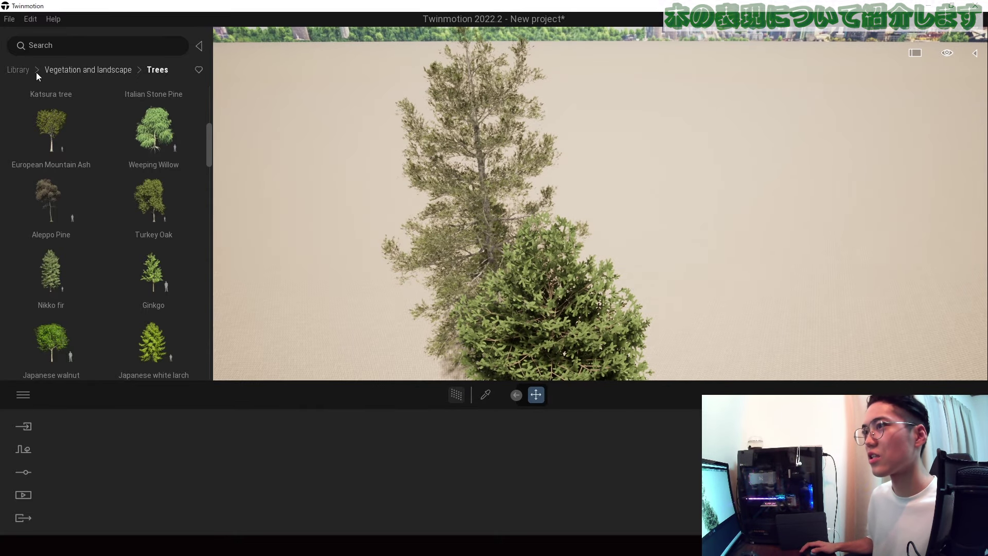
pyautogui.click(23, 71)
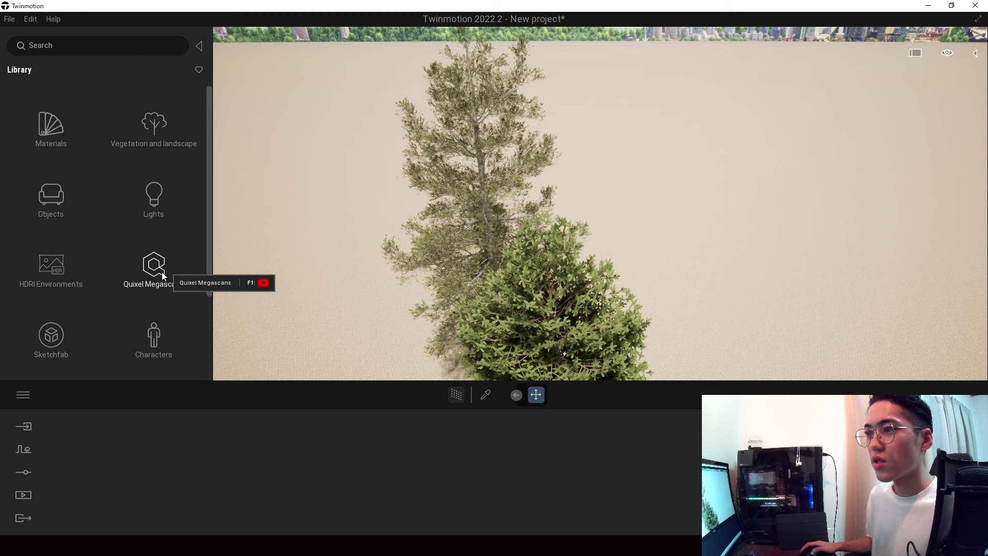
pyautogui.click(47, 340)
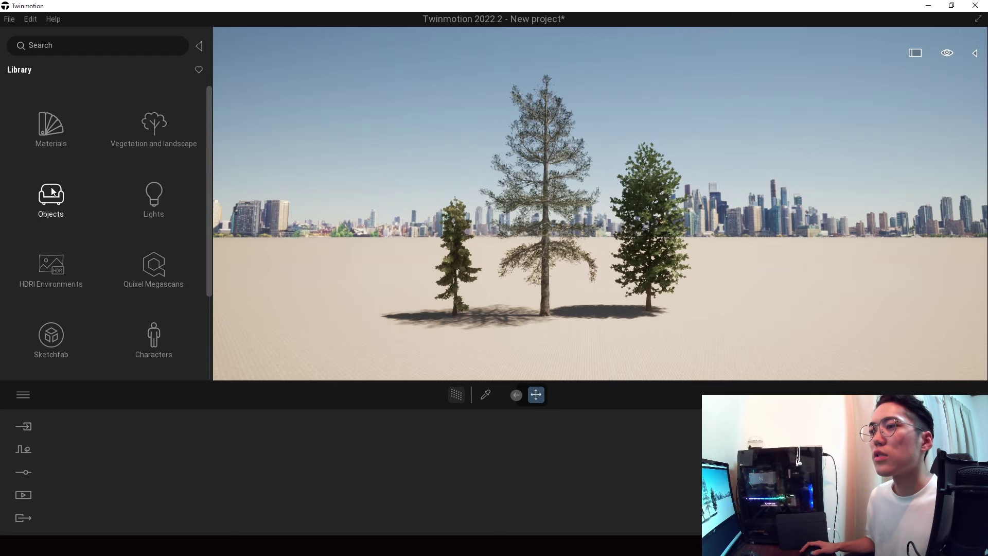
pyautogui.click(50, 273)
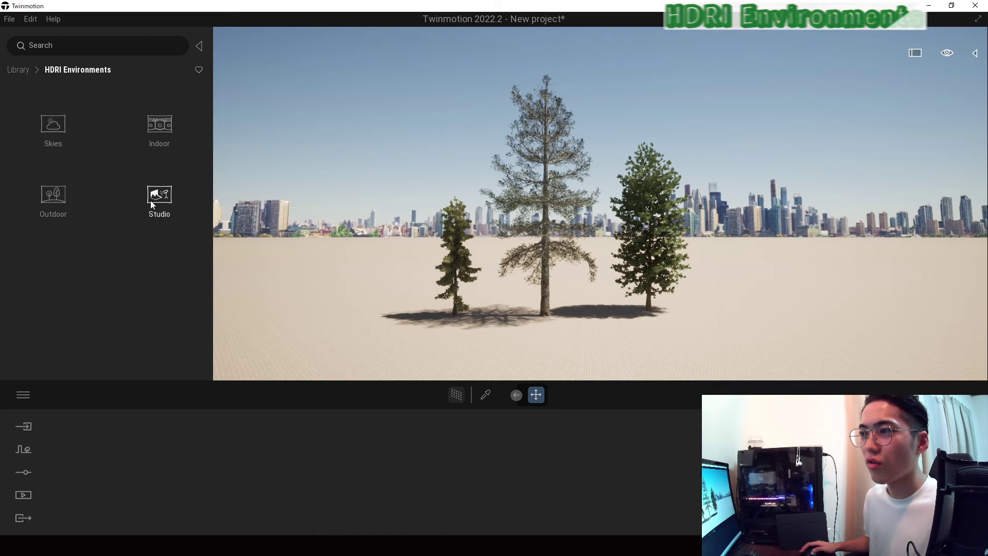
pyautogui.click(61, 203)
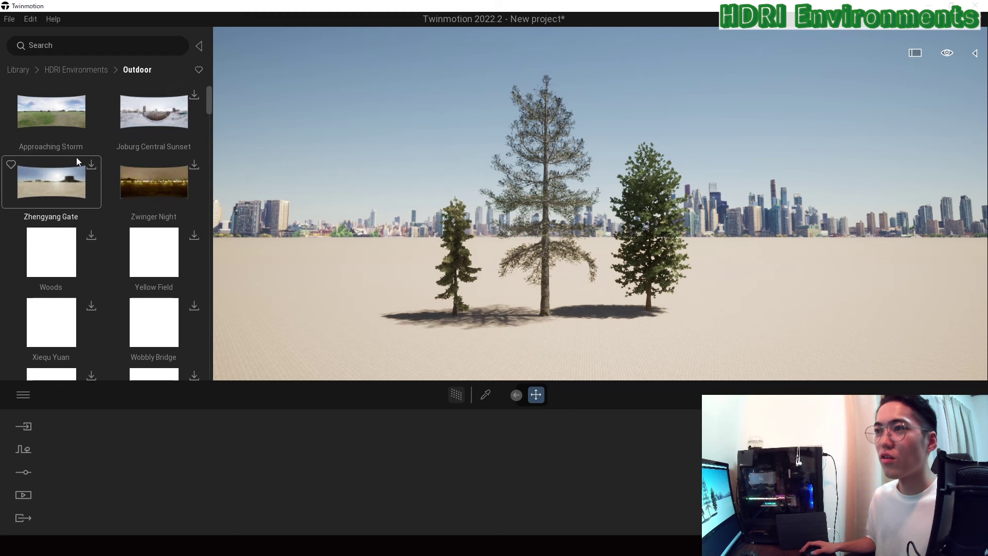
pyautogui.moveTo(61, 112)
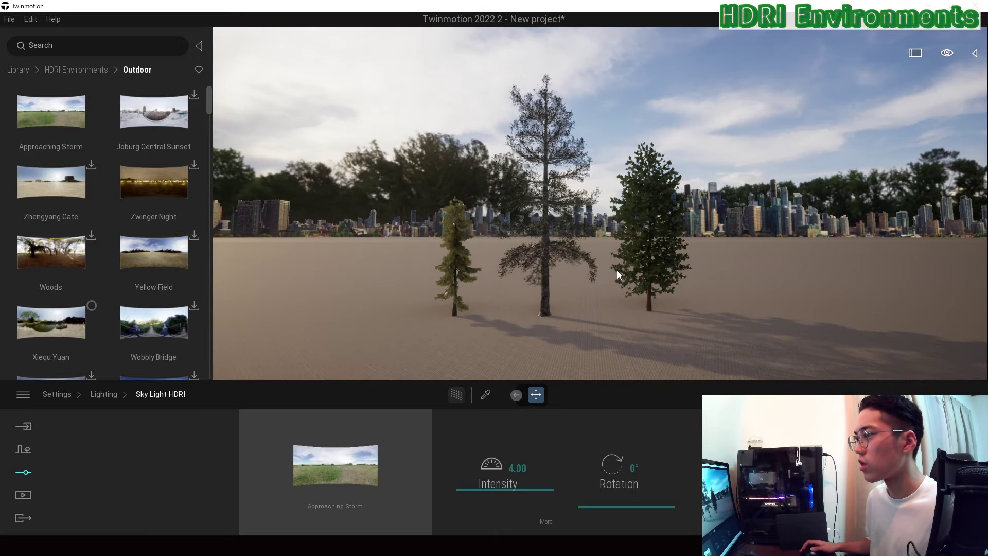
# Try a sky light HDRI intensity of 10.91 and undo the change.
pyautogui.scroll(2, 589, 278)
pyautogui.moveTo(589, 278); pyautogui.dragTo(560, 268, button='middle')
pyautogui.moveTo(589, 278); pyautogui.dragTo(677, 293, button='right')
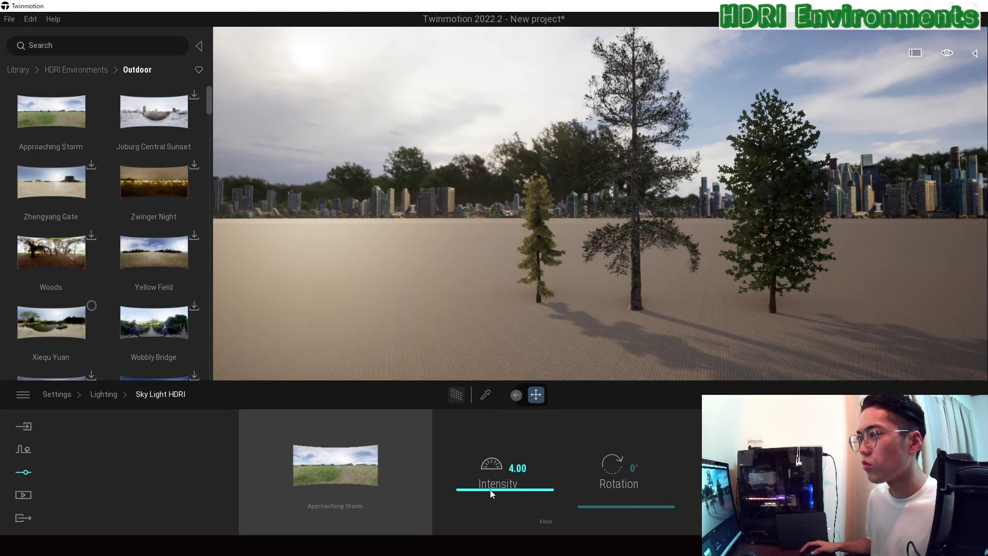
pyautogui.moveTo(490, 494); pyautogui.dragTo(495, 428)
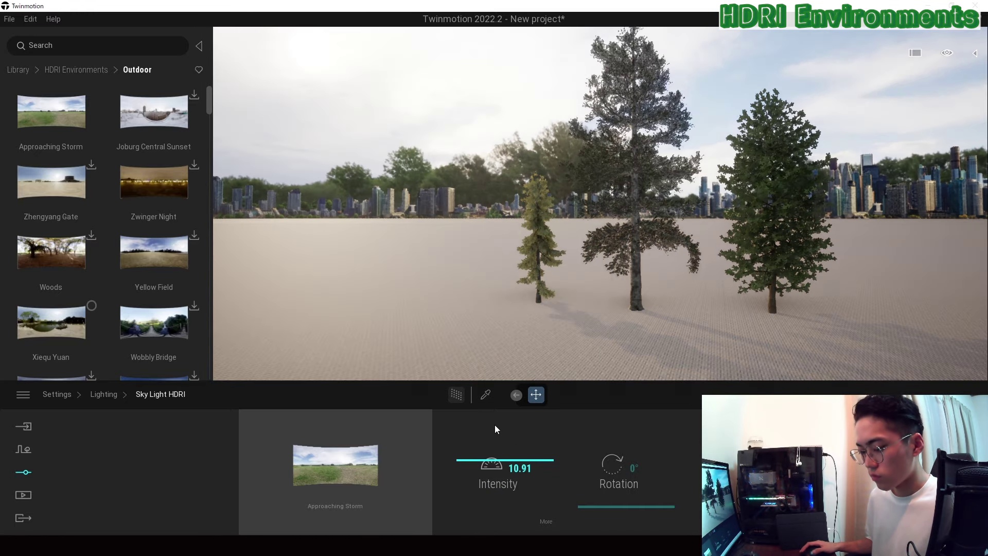
pyautogui.hotkey('ctrl', 'z')
# Create a new image of the realistic pine's crown seen from below against the cloudy sky.
pyautogui.scroll(5, 598, 270)
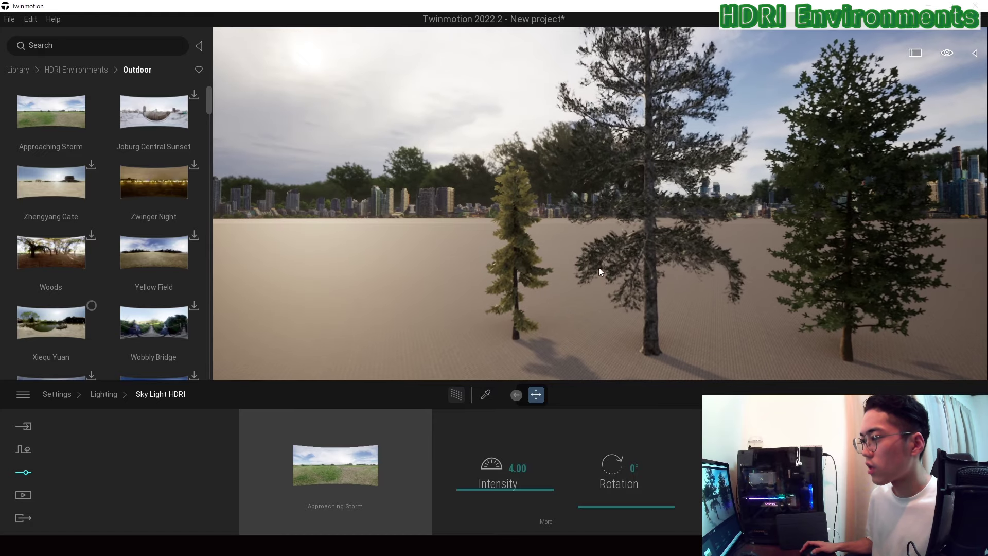
pyautogui.moveTo(600, 270); pyautogui.dragTo(626, 348, button='right')
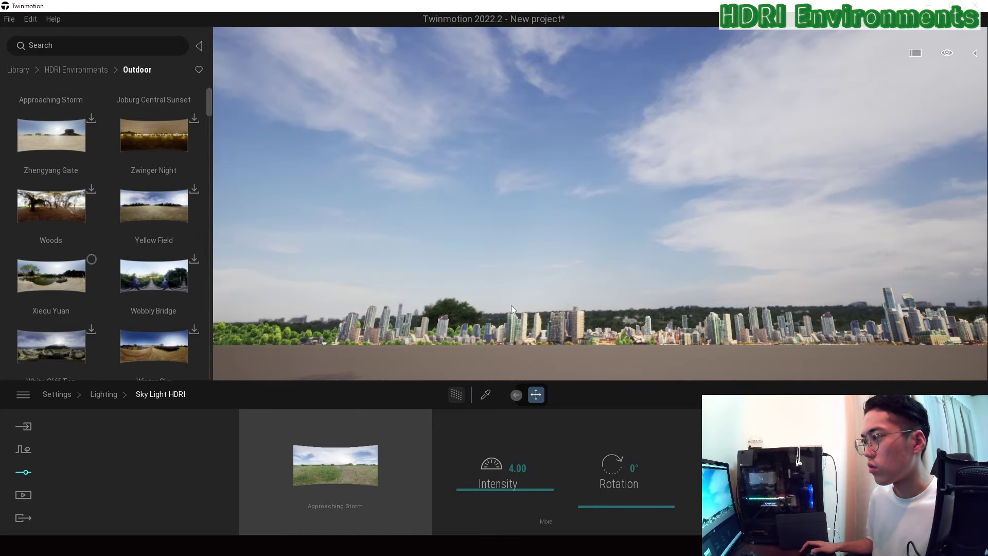
pyautogui.moveTo(511, 305); pyautogui.dragTo(518, 259, button='right')
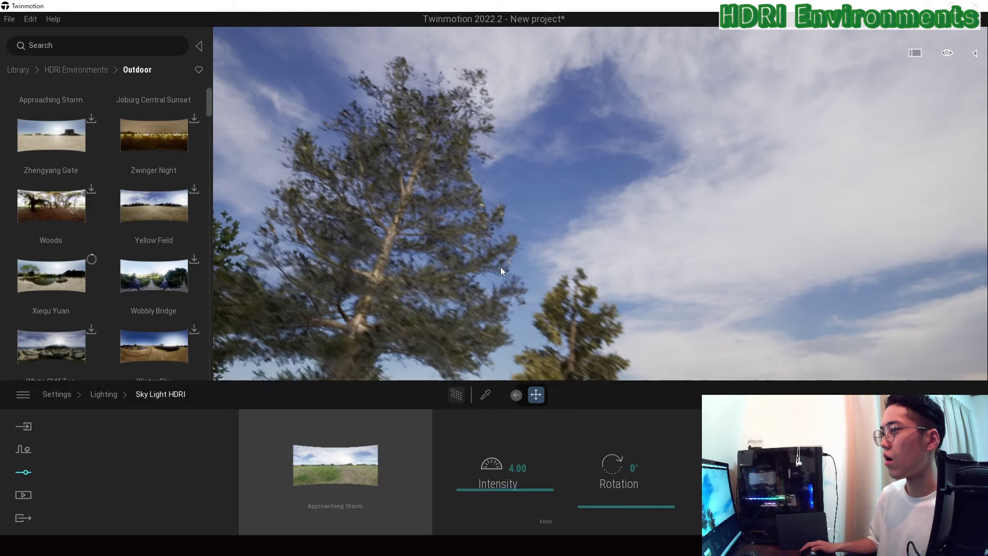
pyautogui.press('w')
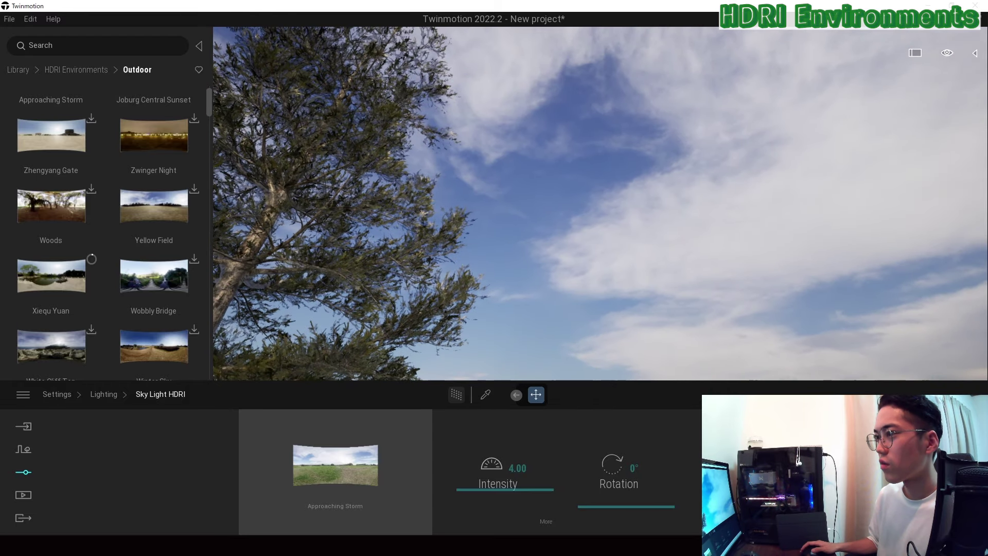
pyautogui.click(23, 495)
pyautogui.click(215, 465)
pyautogui.click(106, 464)
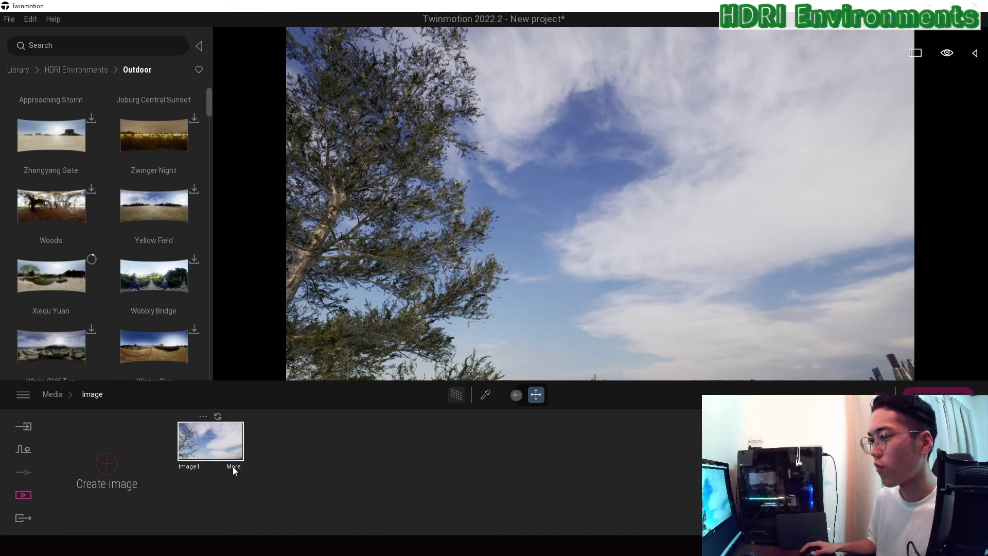
# Turn on depth of field in the new image's camera settings and set the focus on the pine.
pyautogui.click(690, 479)
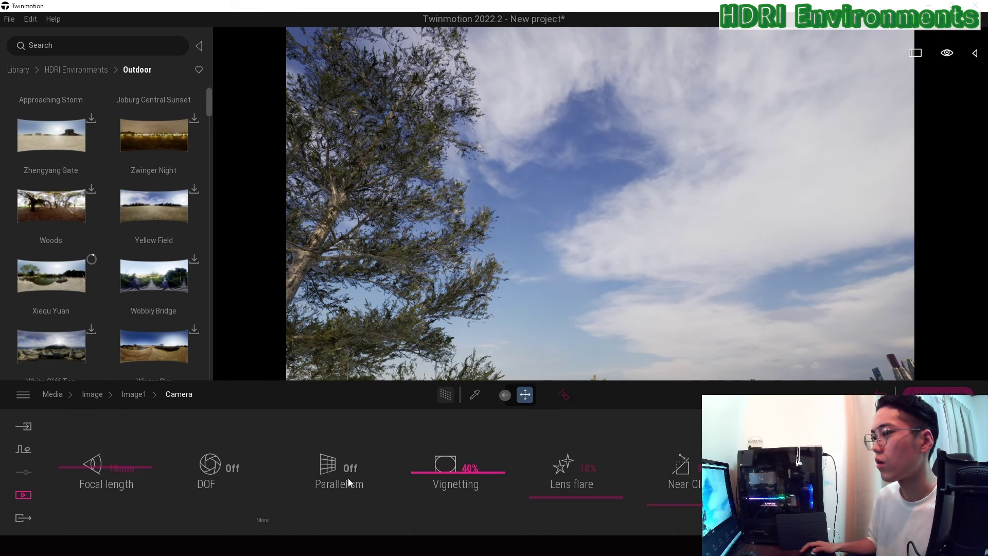
pyautogui.click(218, 471)
pyautogui.click(262, 520)
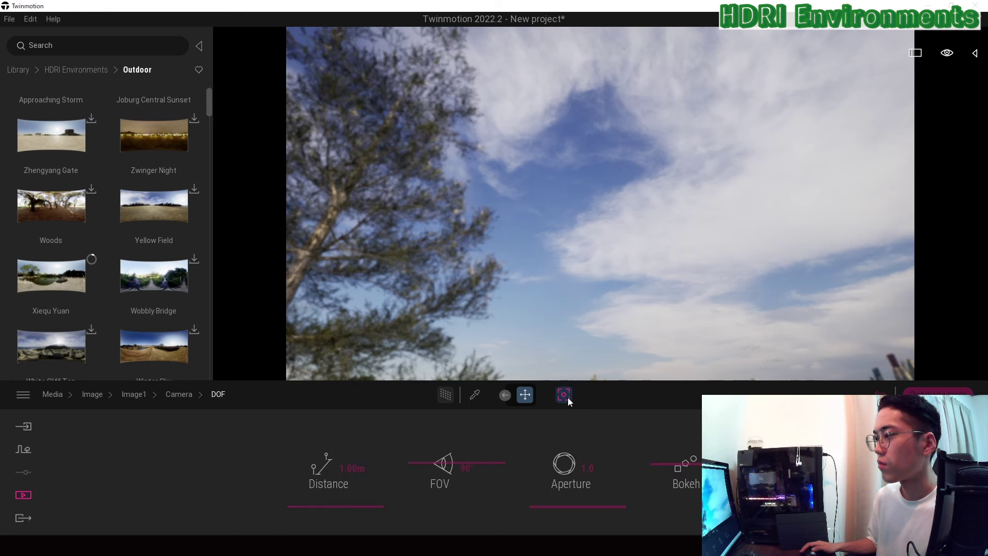
pyautogui.click(328, 234)
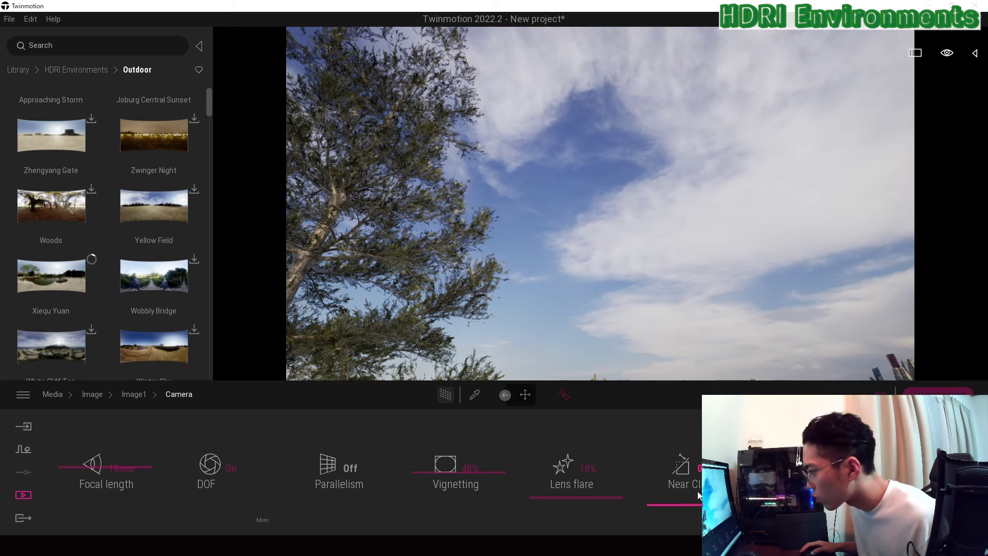
# Try different near clipping values in the image's camera settings with the pine branches close to the camera.
pyautogui.moveTo(698, 495); pyautogui.dragTo(680, 459)
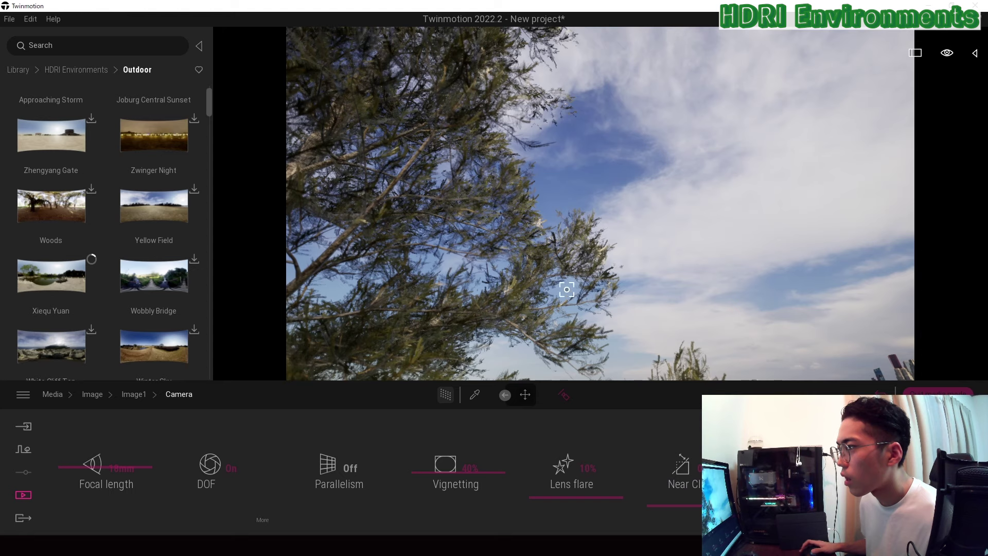
pyautogui.scroll(3, 547, 275)
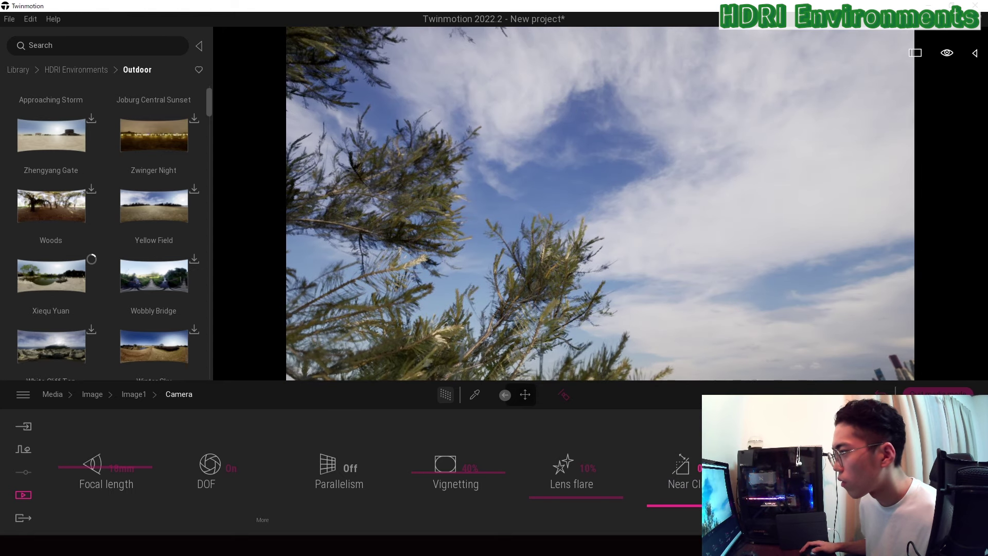
pyautogui.moveTo(688, 449); pyautogui.dragTo(691, 465)
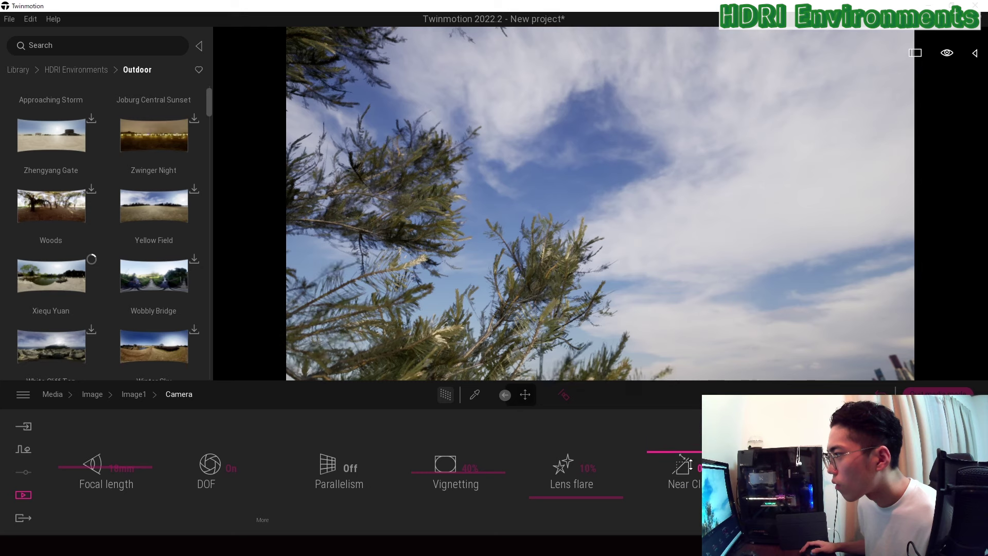
pyautogui.moveTo(696, 430); pyautogui.dragTo(710, 386)
pyautogui.moveTo(699, 443); pyautogui.dragTo(682, 399)
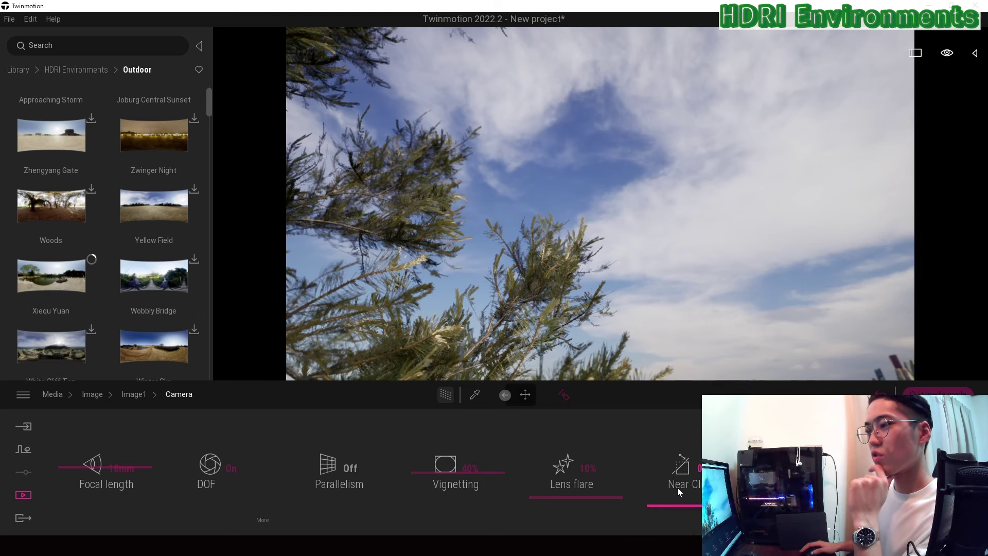
pyautogui.click(262, 520)
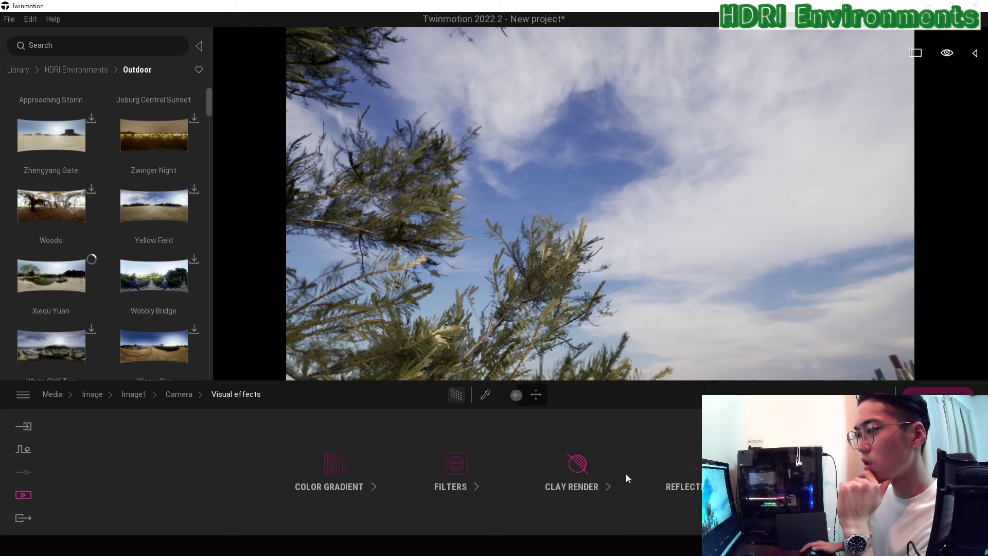
pyautogui.click(195, 394)
pyautogui.click(175, 394)
pyautogui.click(143, 394)
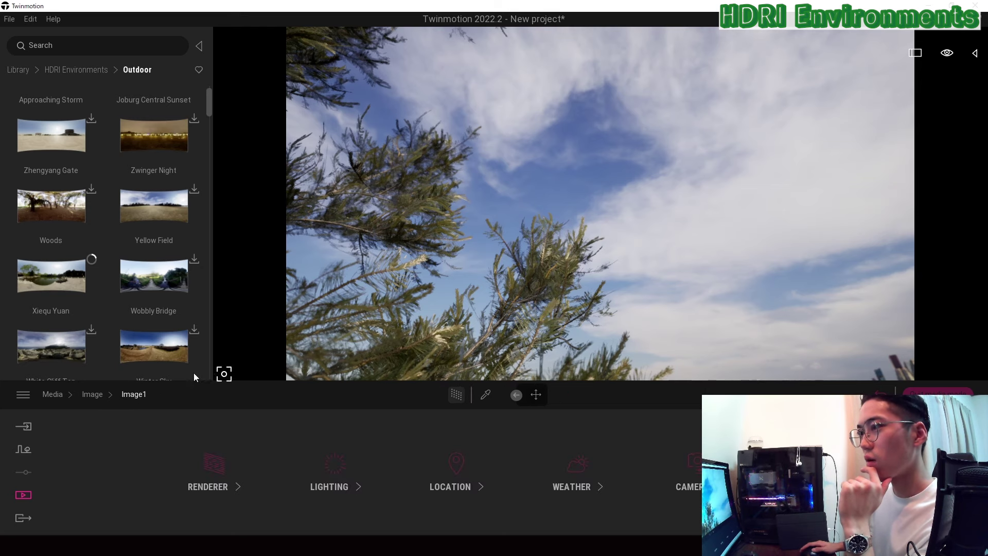
pyautogui.moveTo(58, 381)
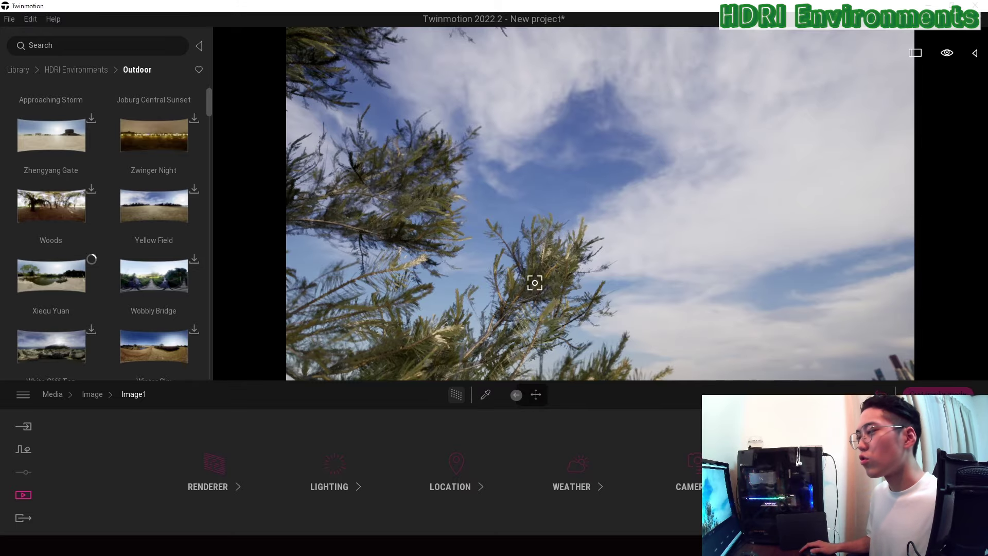
# Leave the editing of Image1 and return to the scene with the realistic pine in view.
pyautogui.moveTo(535, 283); pyautogui.dragTo(663, 129)
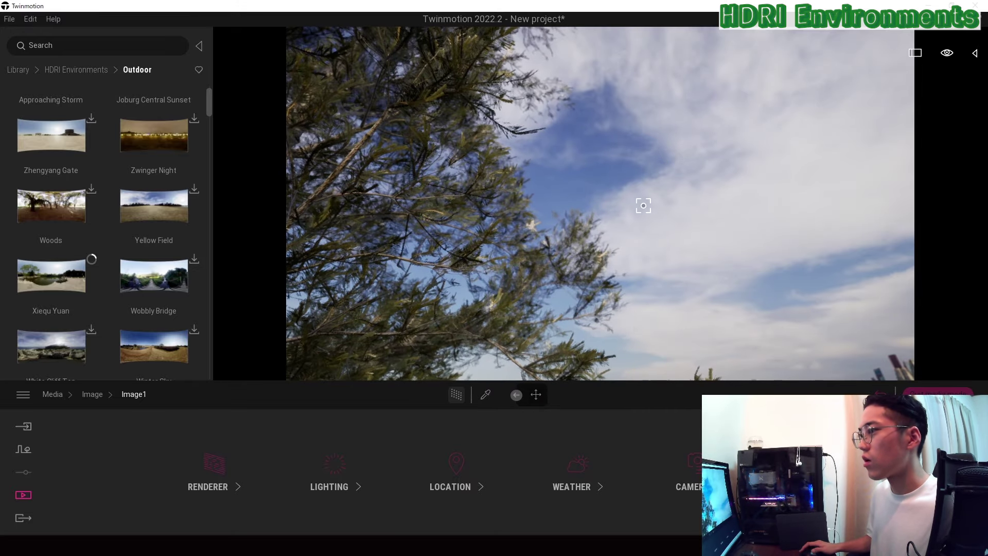
pyautogui.moveTo(643, 205); pyautogui.dragTo(879, 292)
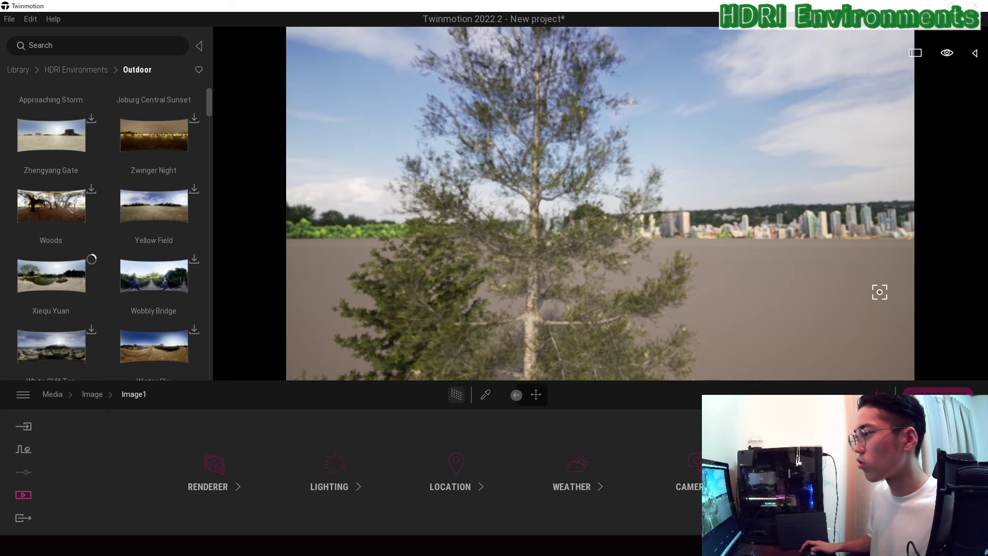
pyautogui.click(926, 394)
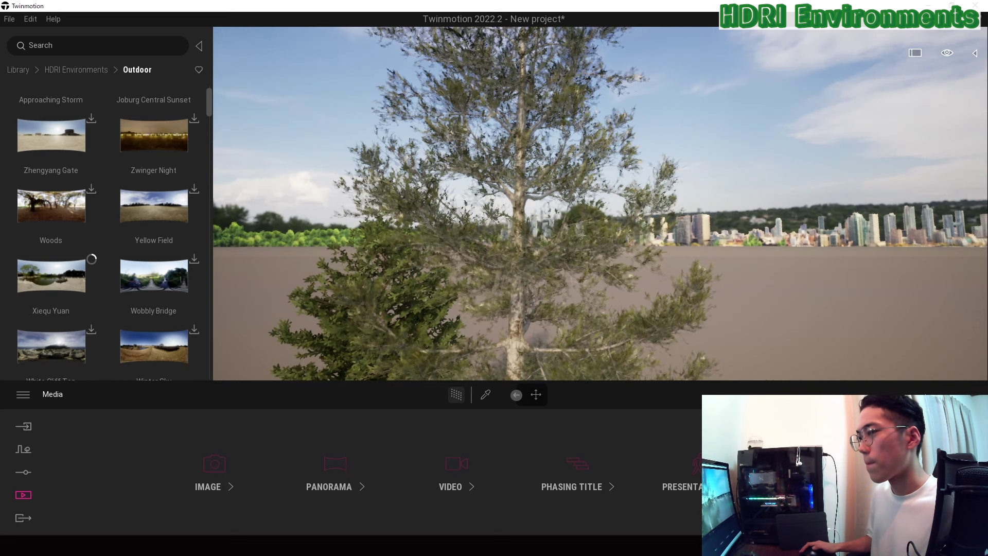
# Place the Kokura Castle model from the Sketchfab Architecture library on the ground beside the trees.
pyautogui.click(84, 69)
pyautogui.click(27, 70)
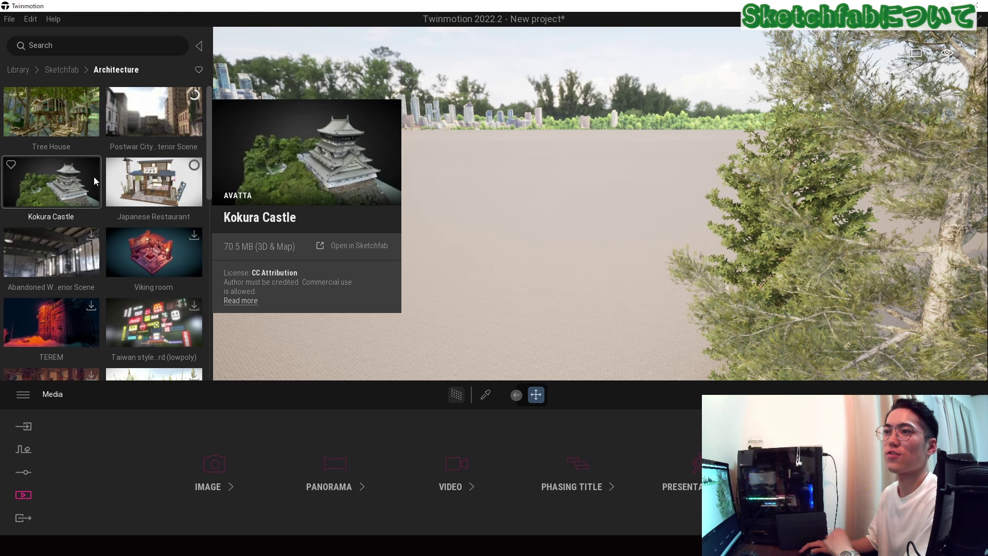
pyautogui.moveTo(55, 189); pyautogui.dragTo(438, 297)
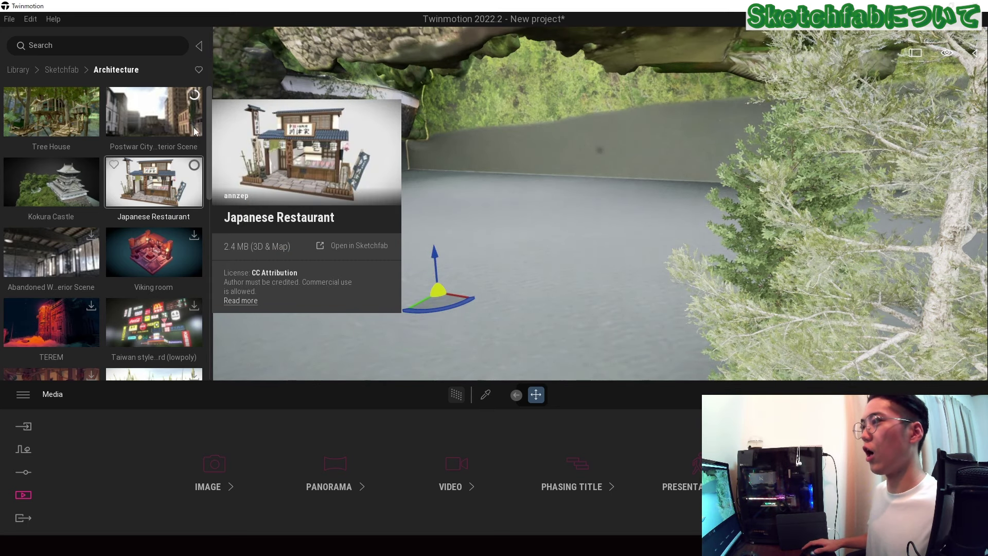
# Examine the placed Kokura Castle from all sides, including its roofs, surrounding trees and stone wall up close.
pyautogui.scroll(-3, 493, 174)
pyautogui.moveTo(493, 174); pyautogui.dragTo(620, 191, button='right')
pyautogui.press('e')
pyautogui.press('s')
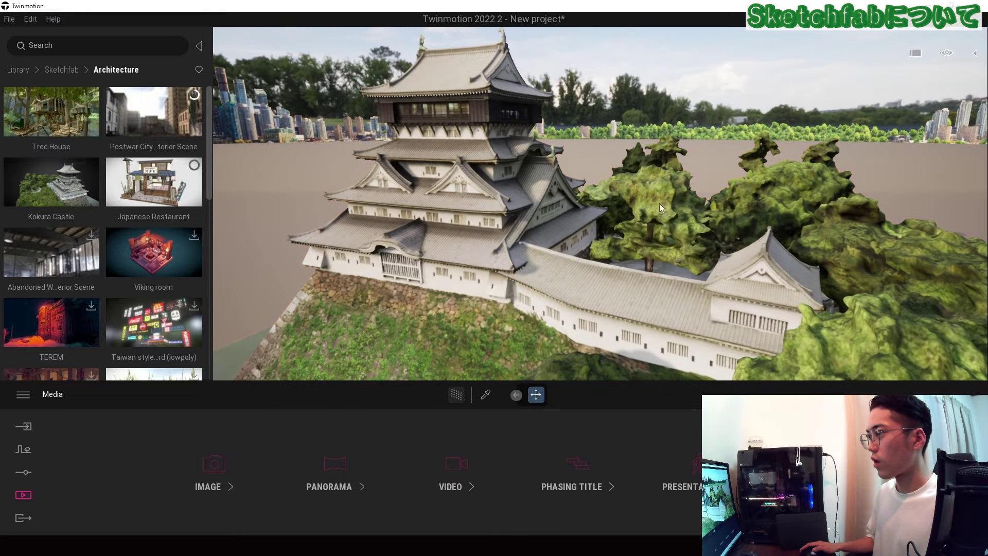
pyautogui.press('q')
pyautogui.moveTo(734, 231); pyautogui.dragTo(426, 237, button='right')
pyautogui.click(668, 211)
pyautogui.press('e')
pyautogui.press('w')
pyautogui.press('q')
pyautogui.press('e')
pyautogui.press('s')
pyautogui.press('d')
pyautogui.press('s')
pyautogui.press('e')
pyautogui.press('a')
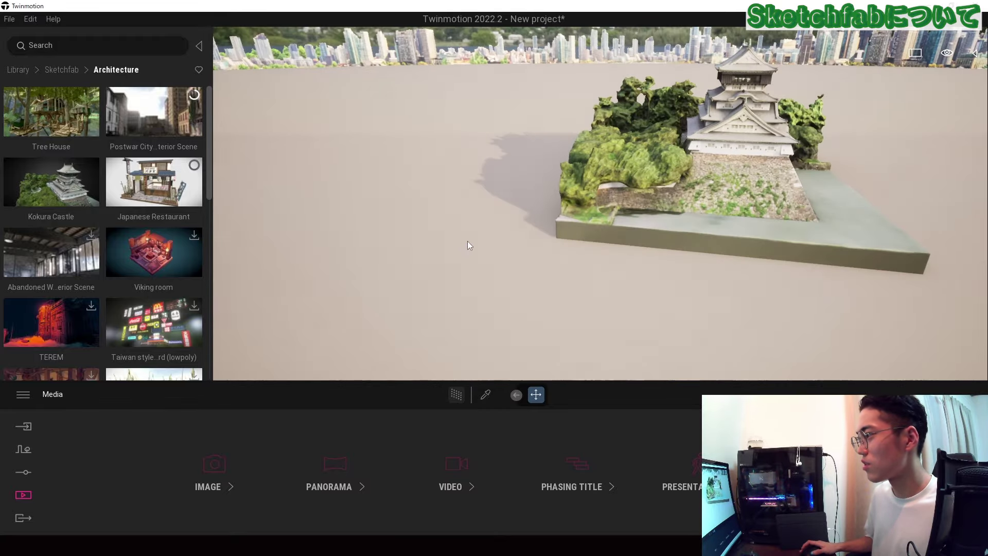
pyautogui.moveTo(468, 241); pyautogui.dragTo(377, 223, button='right')
pyautogui.press('w')
pyautogui.press('w')
# Open Kokura Castle's page on the Sketchfab website and examine the model and its page details.
pyautogui.moveTo(90, 209)
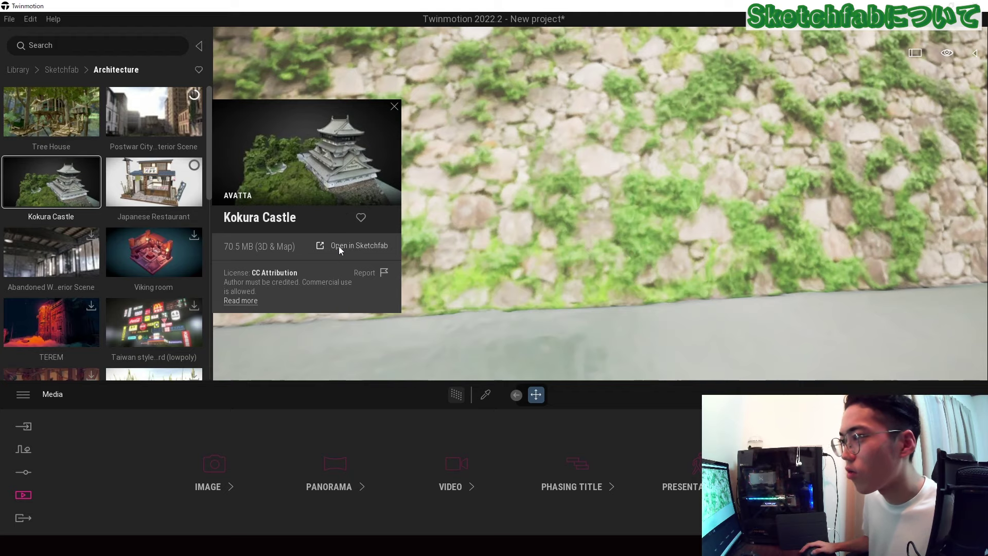
pyautogui.click(356, 245)
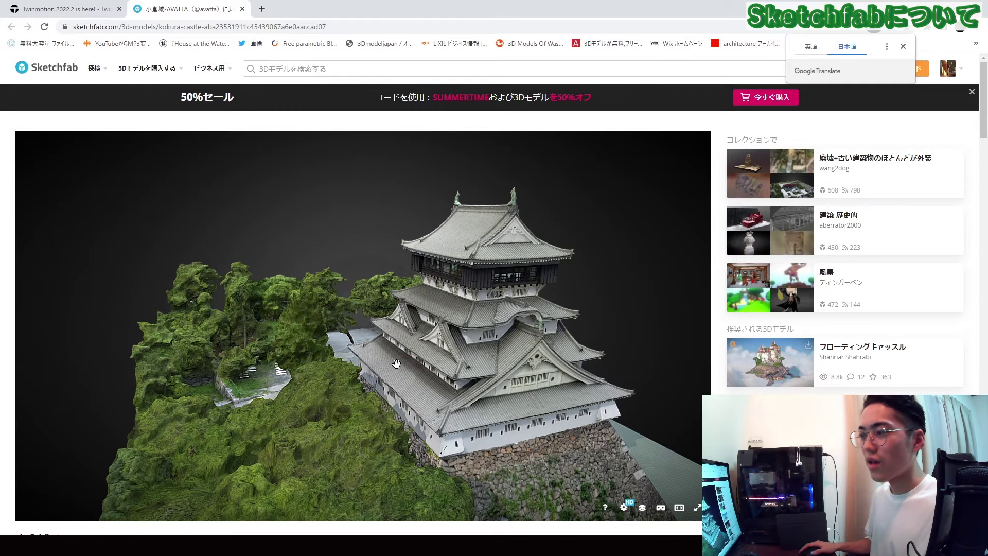
pyautogui.scroll(-3, 396, 364)
pyautogui.moveTo(395, 366); pyautogui.dragTo(381, 246)
pyautogui.scroll(-2, 382, 245)
pyautogui.scroll(-1, 758, 301)
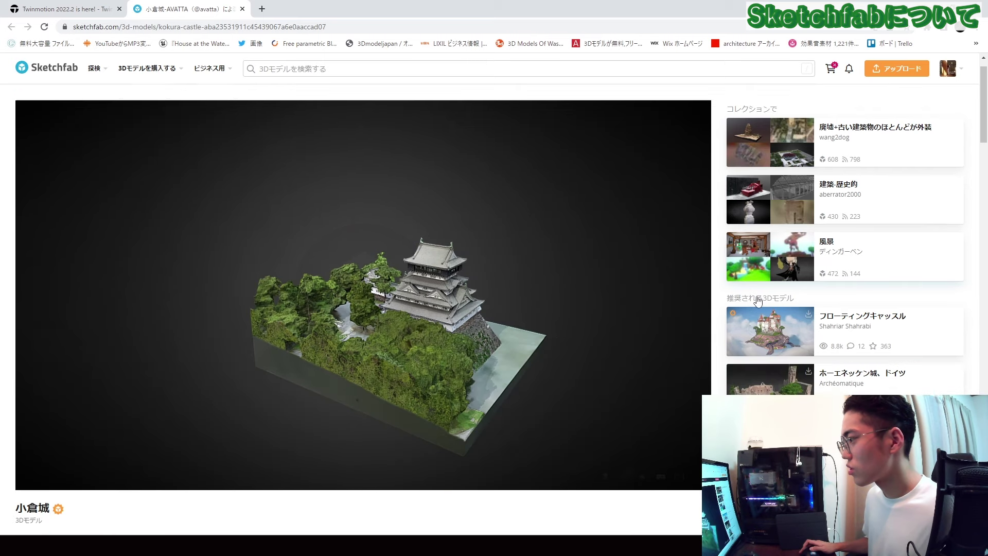
pyautogui.scroll(-5, 449, 342)
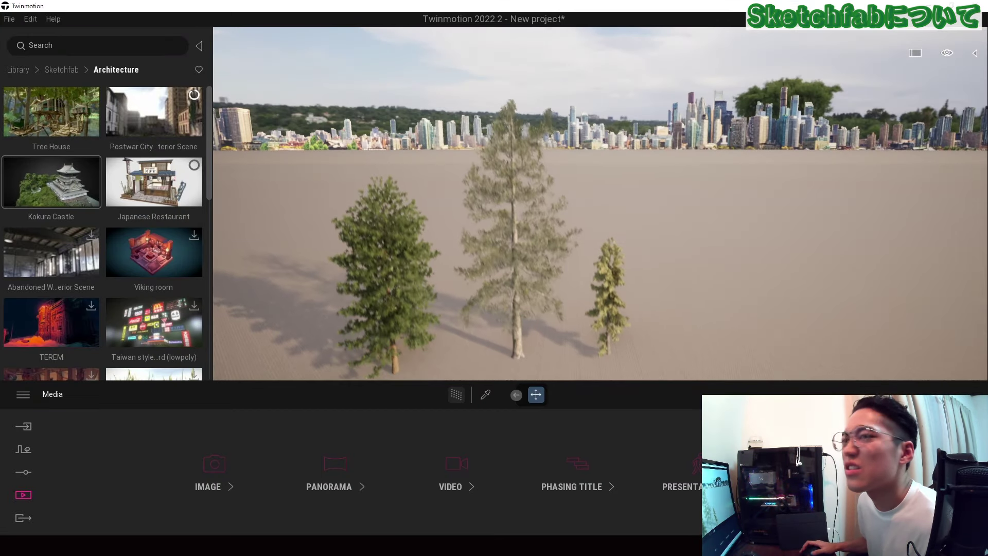
# Open Image1's lighting settings and switch its environment to Dynamic Sky and back to Sky Light HDRI.
pyautogui.press('w')
pyautogui.press('q')
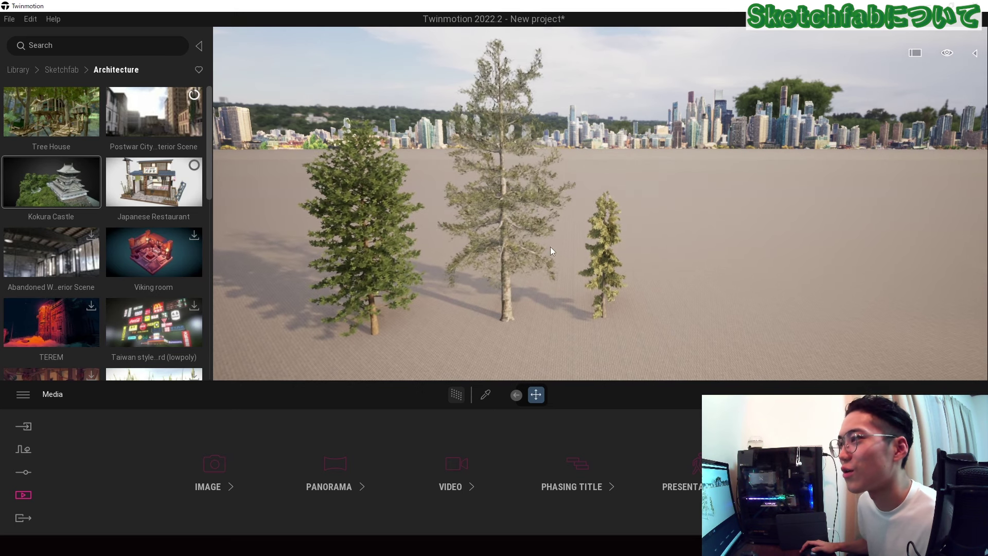
pyautogui.click(208, 487)
pyautogui.click(211, 440)
pyautogui.click(340, 469)
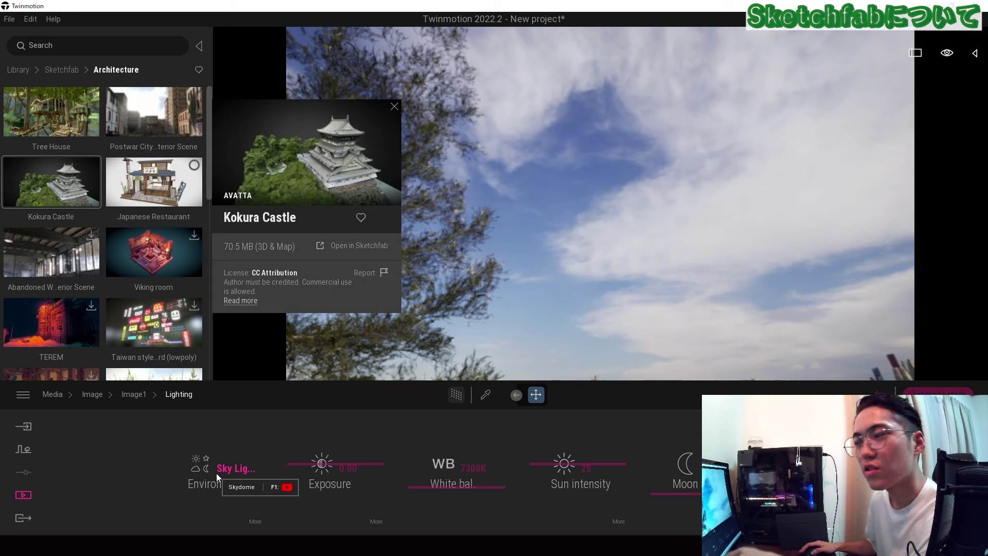
pyautogui.click(222, 468)
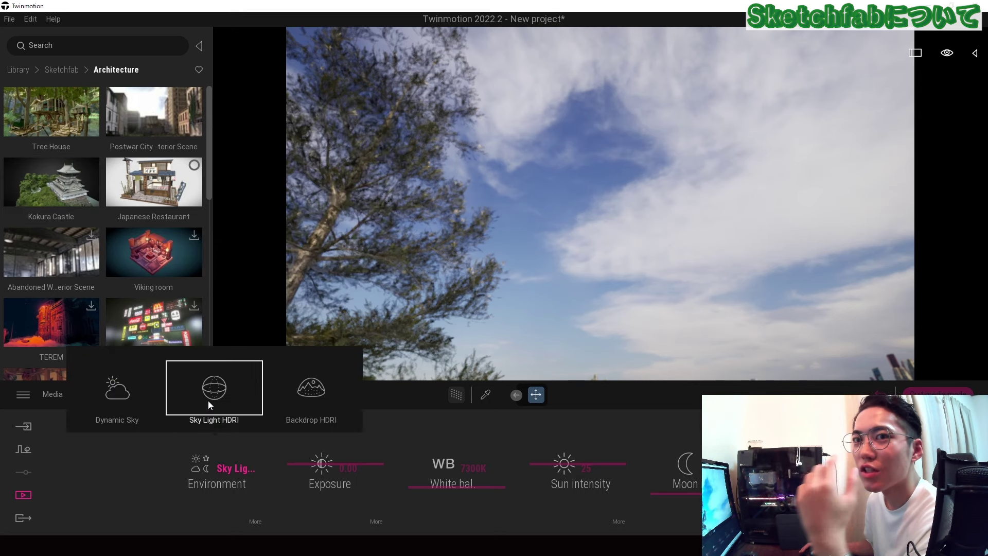
pyautogui.click(125, 393)
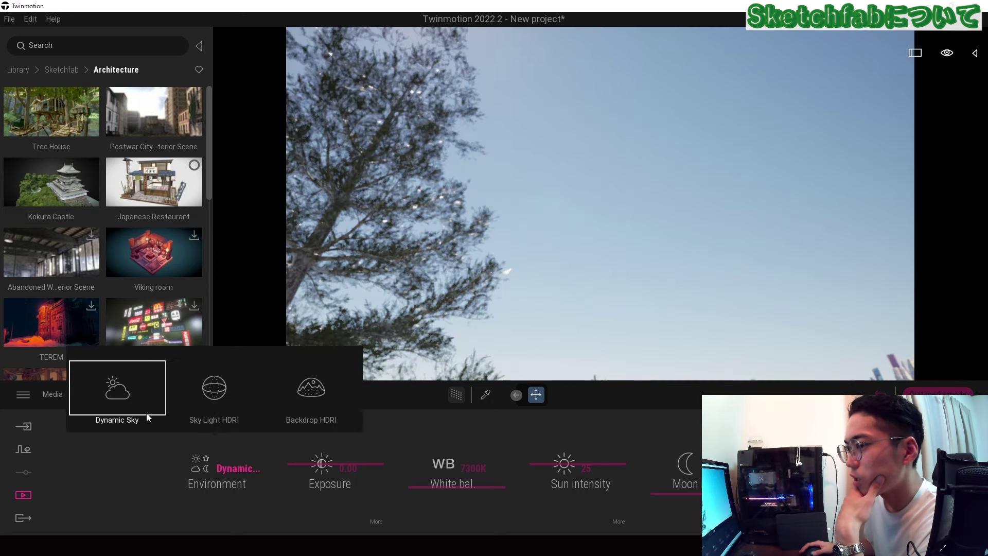
pyautogui.click(211, 398)
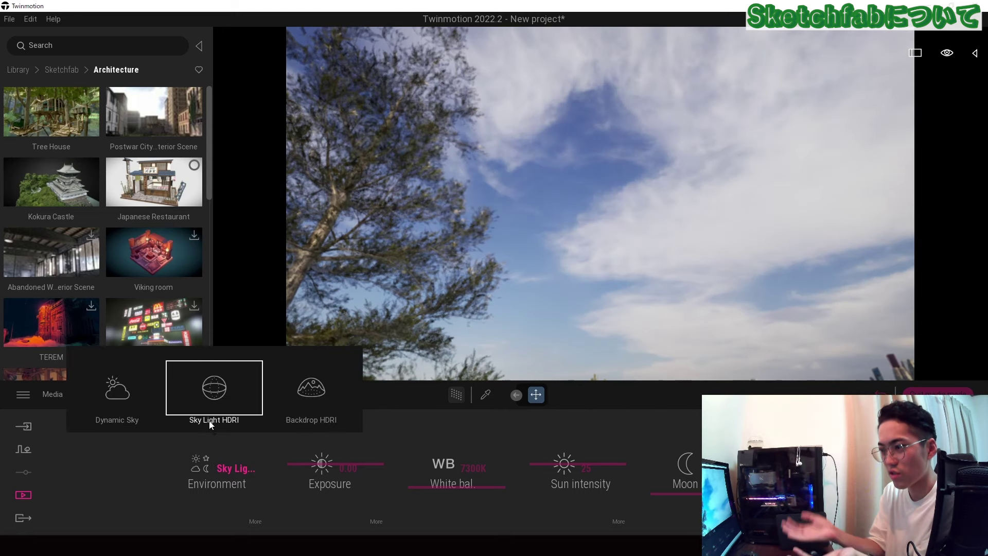
# Set Image1's lighting environment to Backdrop HDRI and open the environment's additional settings.
pyautogui.click(209, 422)
pyautogui.moveTo(210, 470)
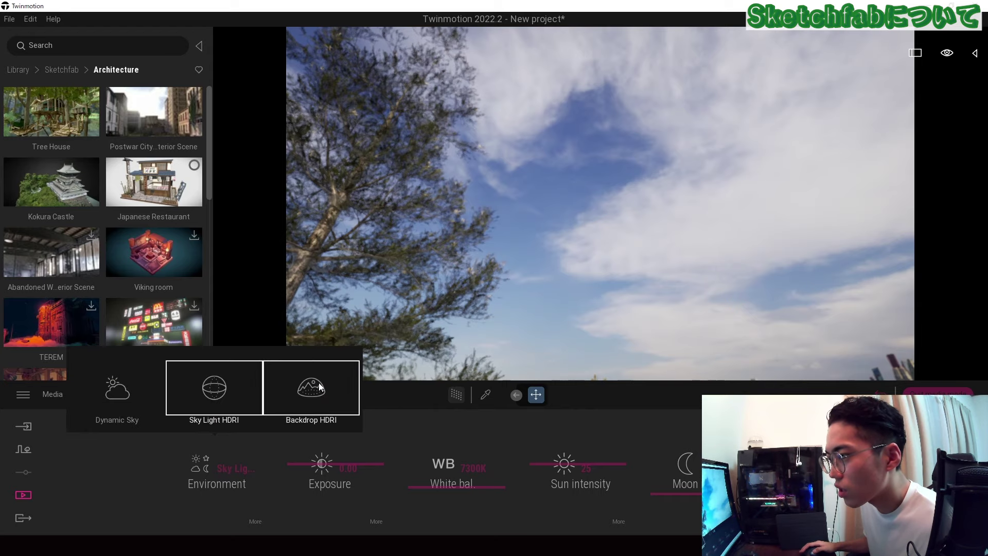
pyautogui.click(319, 382)
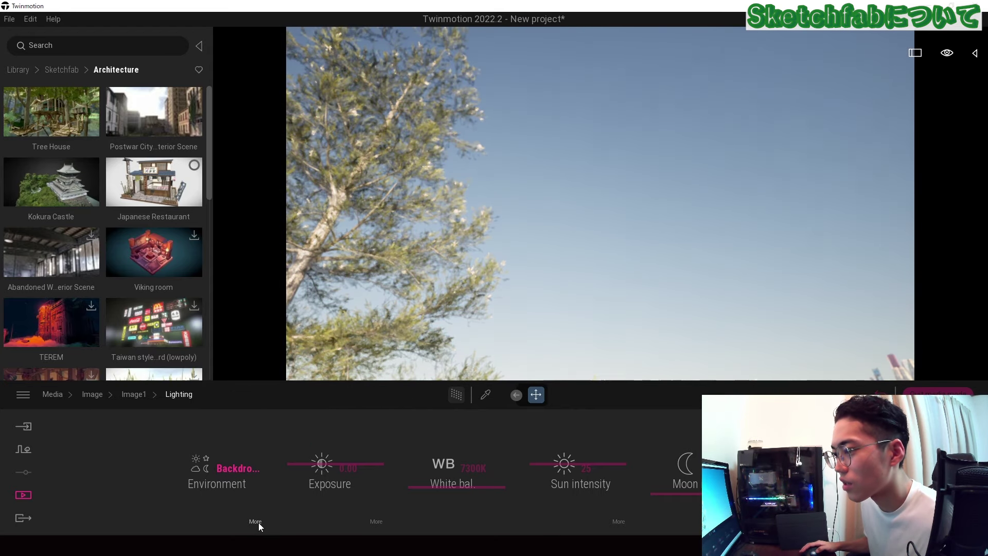
pyautogui.click(258, 523)
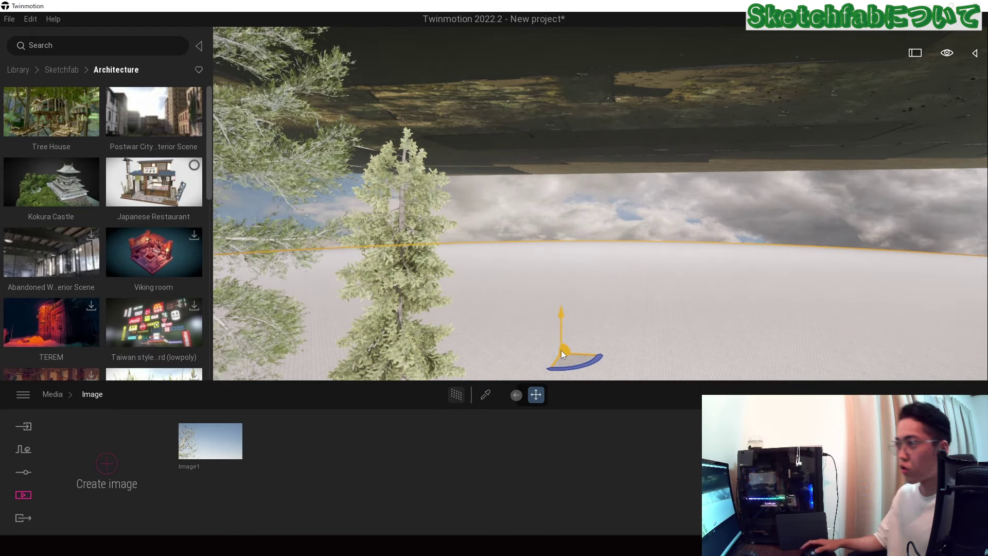
# Examine the Postwar City exterior scene's facades and street, picking the route material from the model.
pyautogui.moveTo(675, 276); pyautogui.dragTo(675, 376, button='middle')
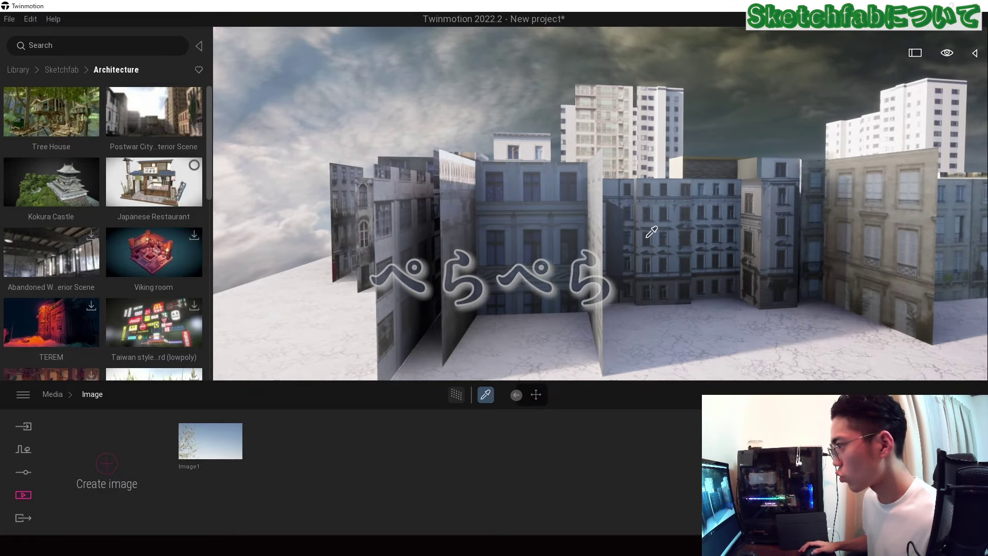
pyautogui.click(647, 240)
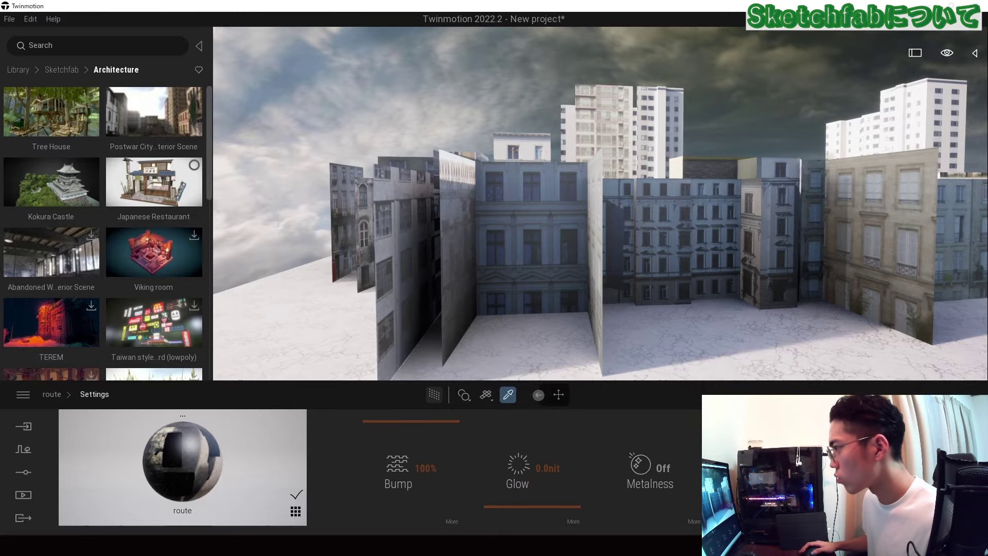
pyautogui.moveTo(735, 293); pyautogui.dragTo(570, 273, button='right')
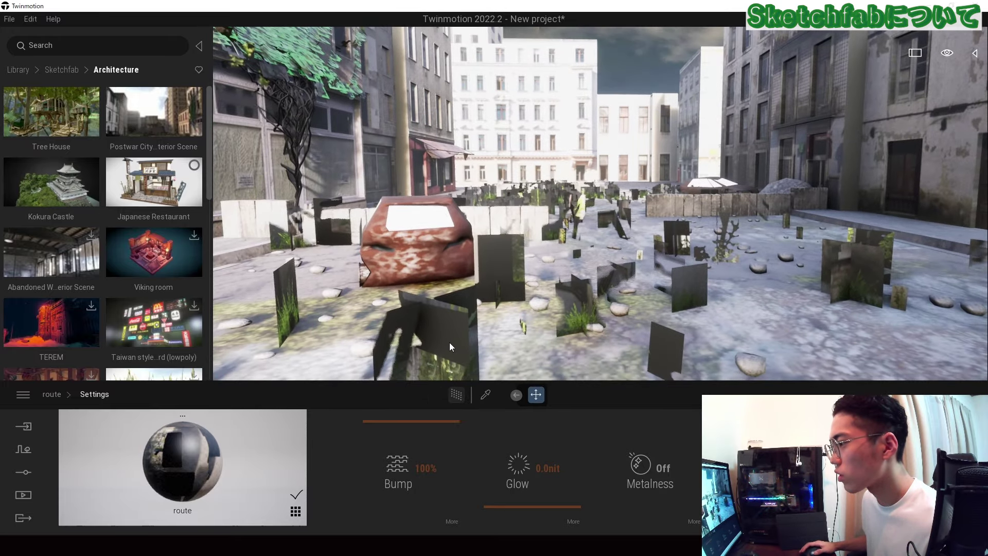
pyautogui.moveTo(586, 319); pyautogui.dragTo(570, 252, button='right')
pyautogui.scroll(5, 613, 243)
# Delete the Postwar City exterior scene model, leaving the three trees in view.
pyautogui.scroll(-5, 612, 244)
pyautogui.scroll(-3, 570, 252)
pyautogui.scroll(-5, 570, 252)
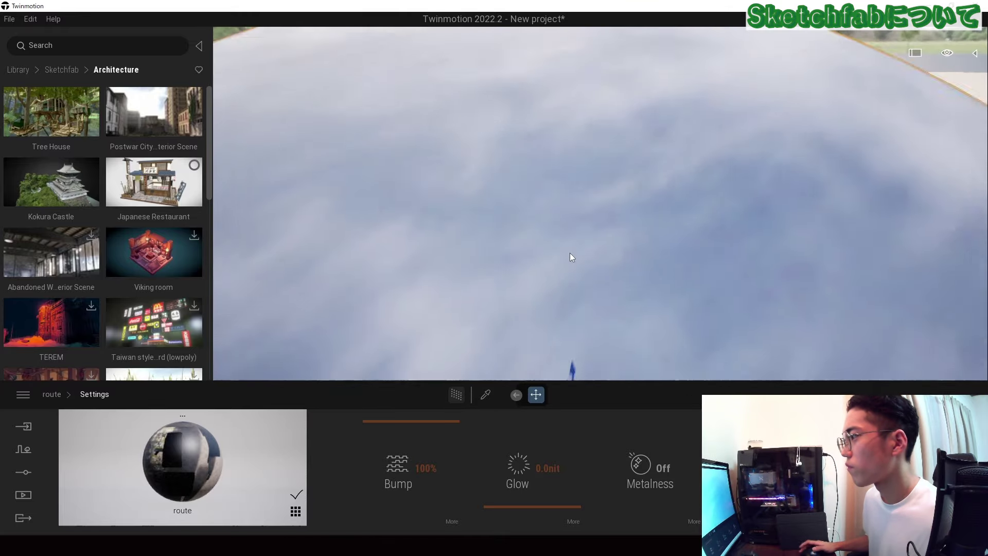
pyautogui.press('Delete')
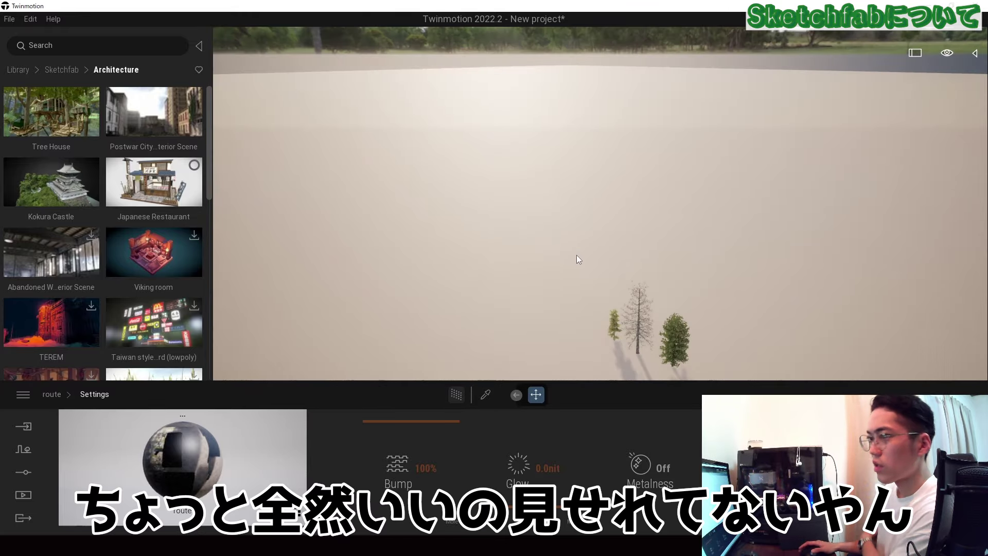
pyautogui.moveTo(576, 255); pyautogui.dragTo(581, 259, button='middle')
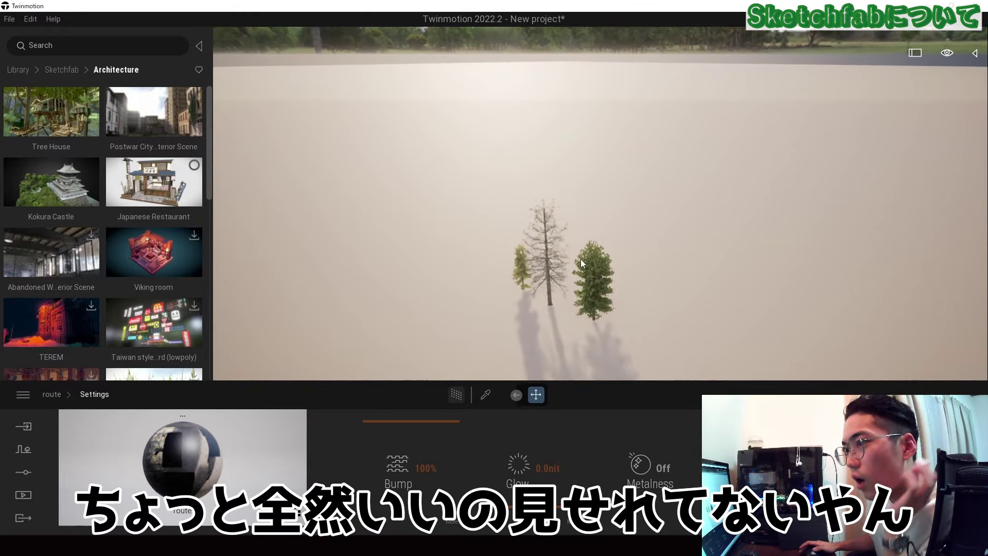
# Frame the scene's three trees in front of the Xiequ Yuan HDRI environment.
pyautogui.moveTo(31, 220)
pyautogui.moveTo(82, 253)
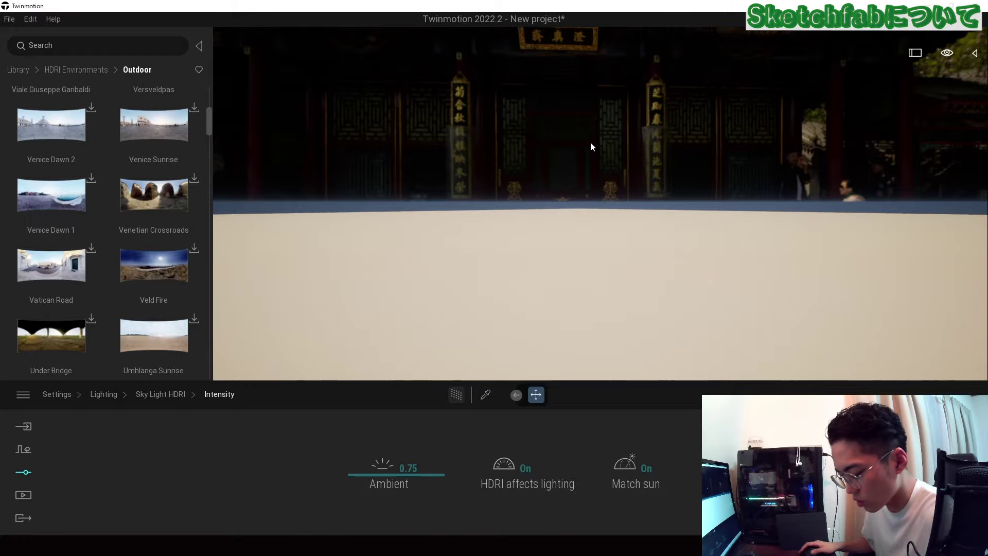
pyautogui.press('e')
pyautogui.moveTo(597, 149); pyautogui.dragTo(591, 179, button='right')
pyautogui.press('q')
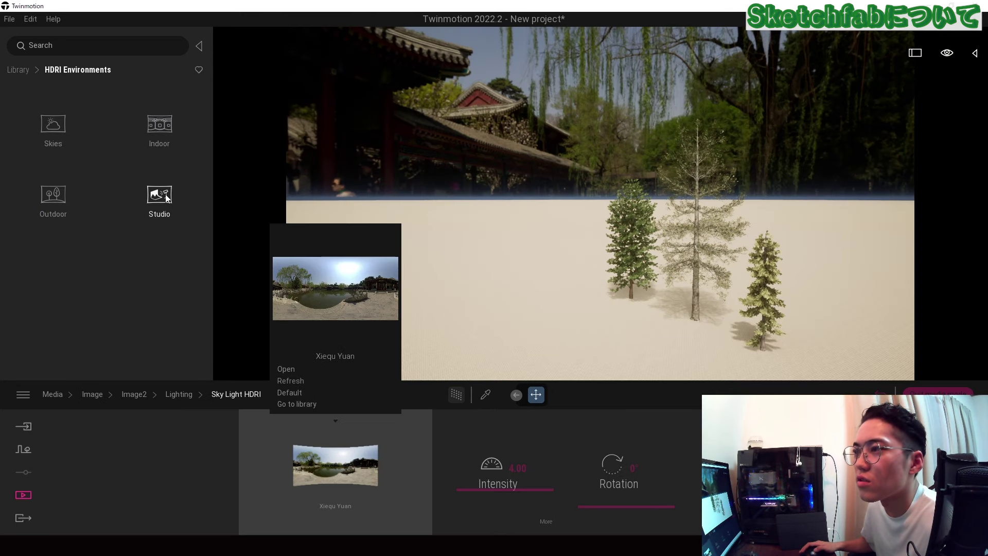
# Browse the library's Studio HDRI environments and its animated human characters.
pyautogui.click(160, 195)
pyautogui.moveTo(59, 117)
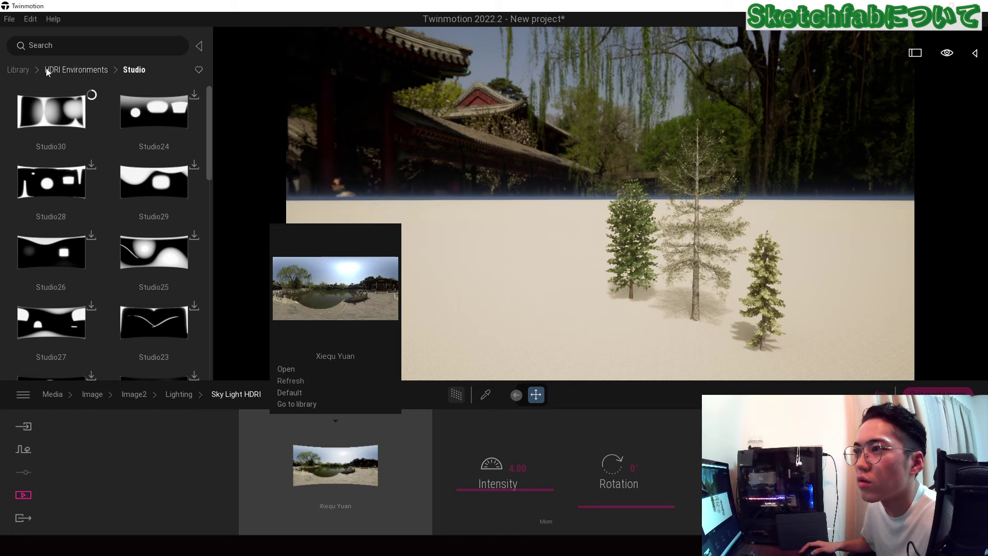
pyautogui.click(27, 71)
pyautogui.click(155, 325)
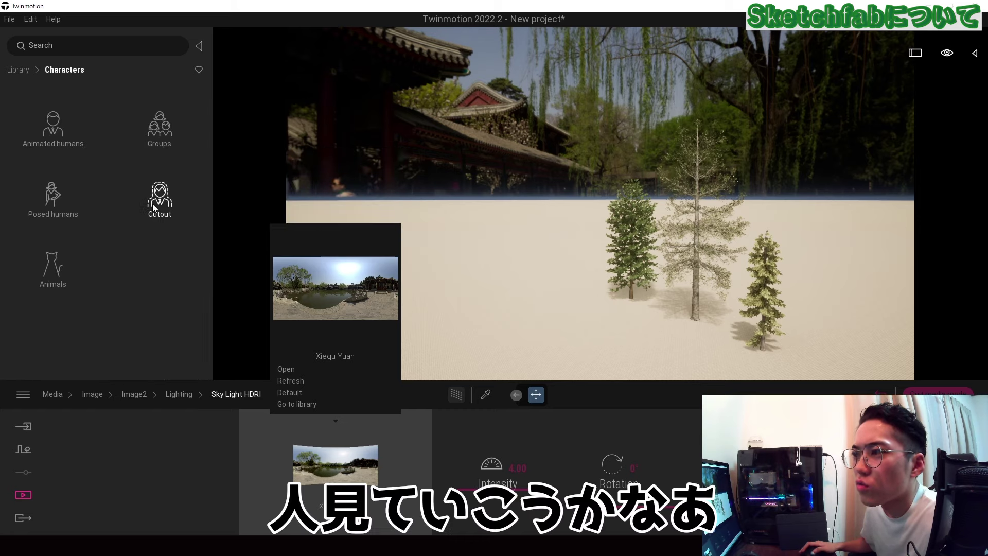
pyautogui.click(61, 135)
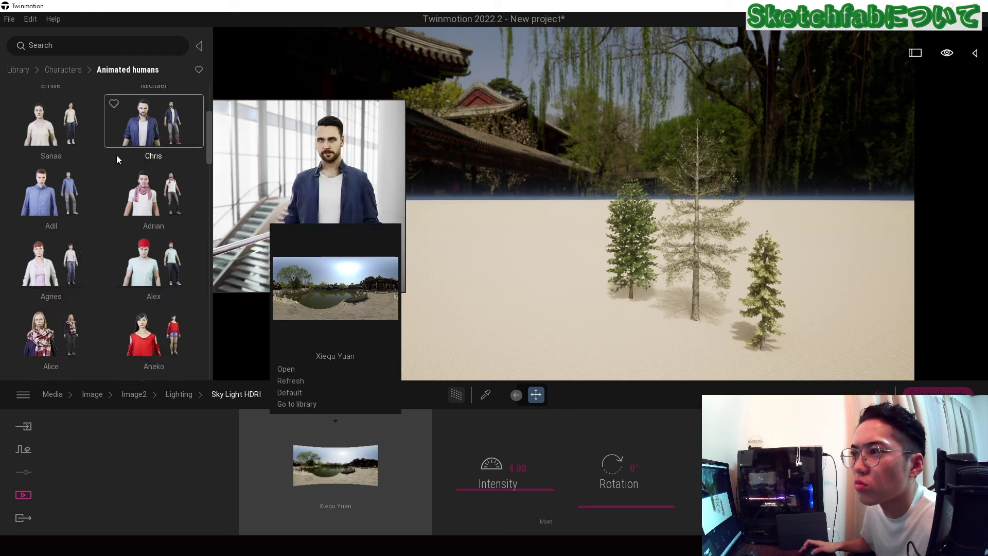
pyautogui.scroll(-5, 118, 150)
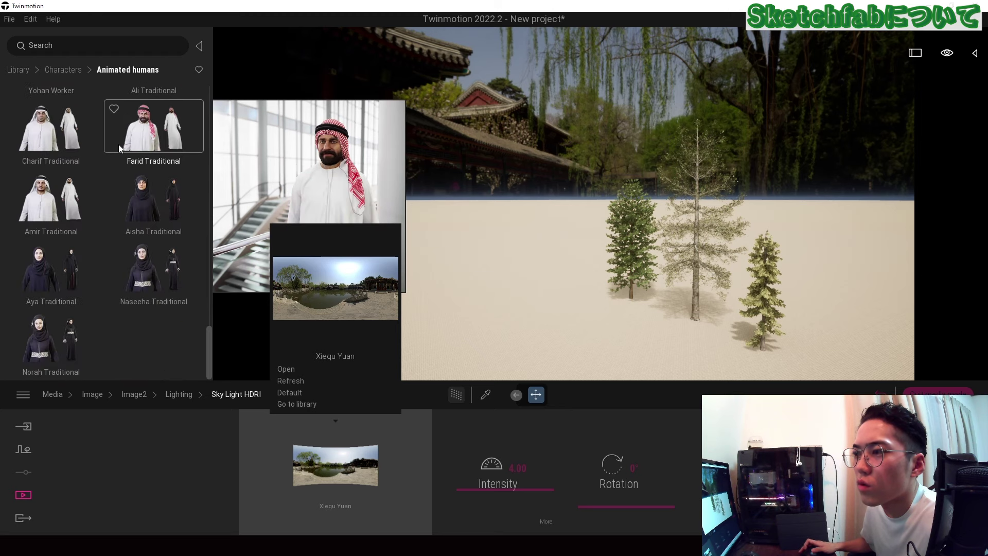
# Browse the posed human characters, looking through the Seniors and Shopping categories.
pyautogui.click(65, 70)
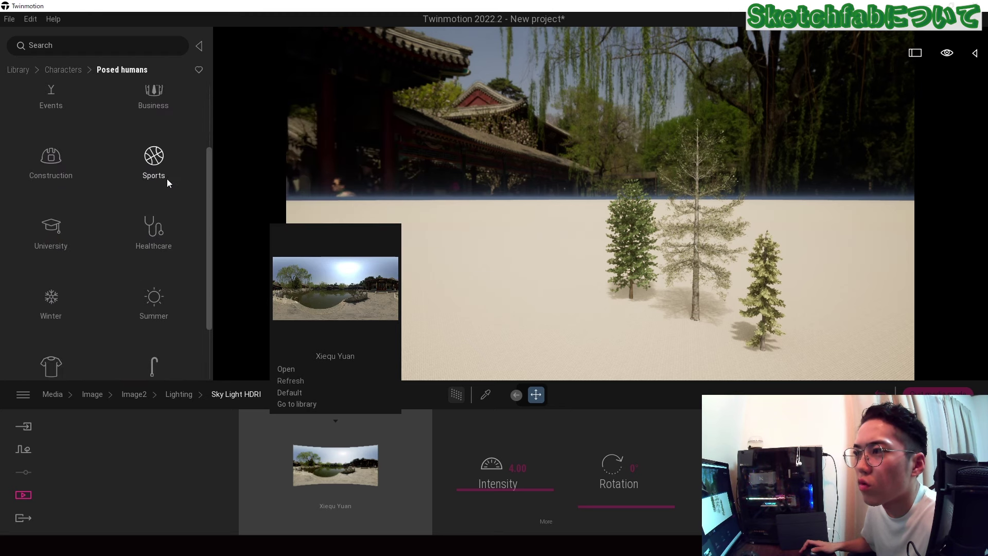
pyautogui.scroll(-2, 167, 179)
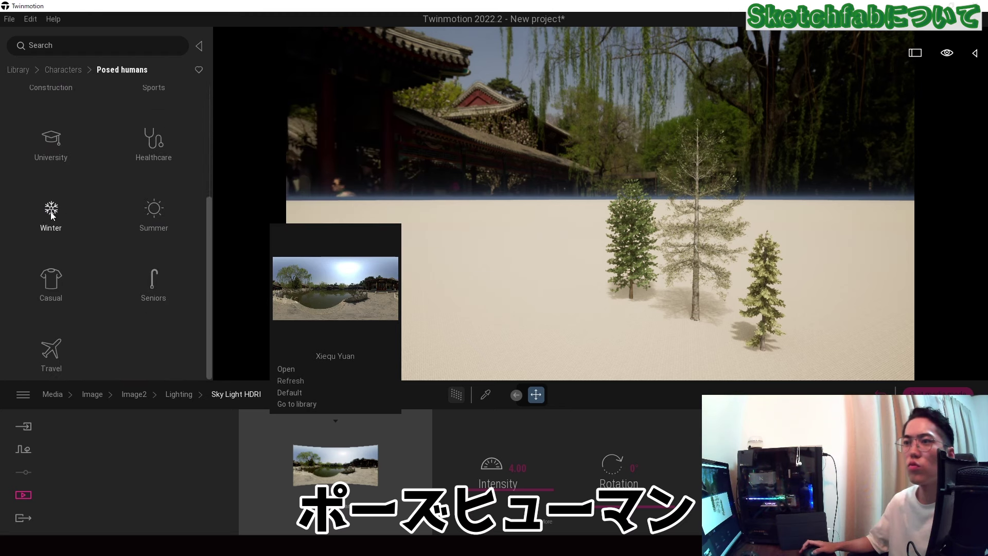
pyautogui.click(159, 283)
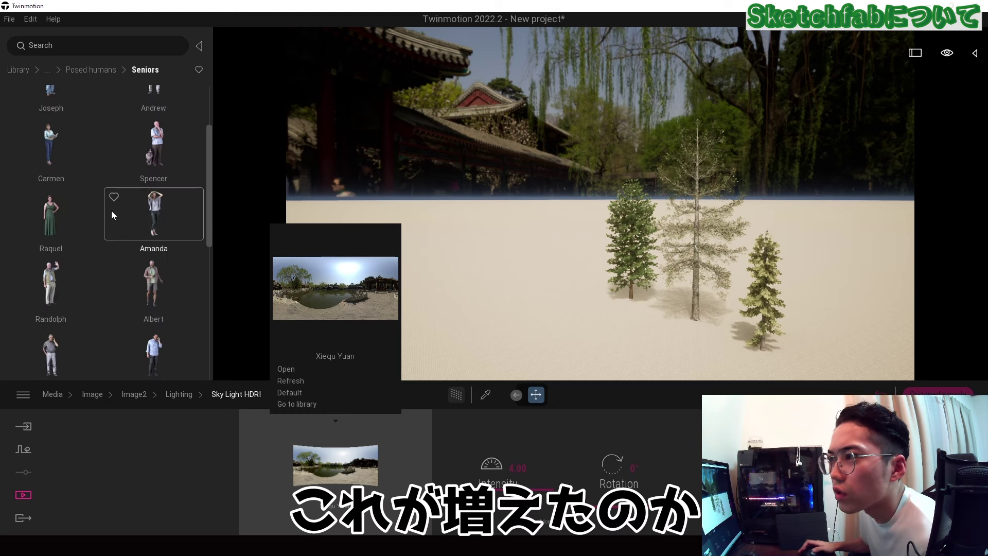
pyautogui.scroll(-3, 111, 211)
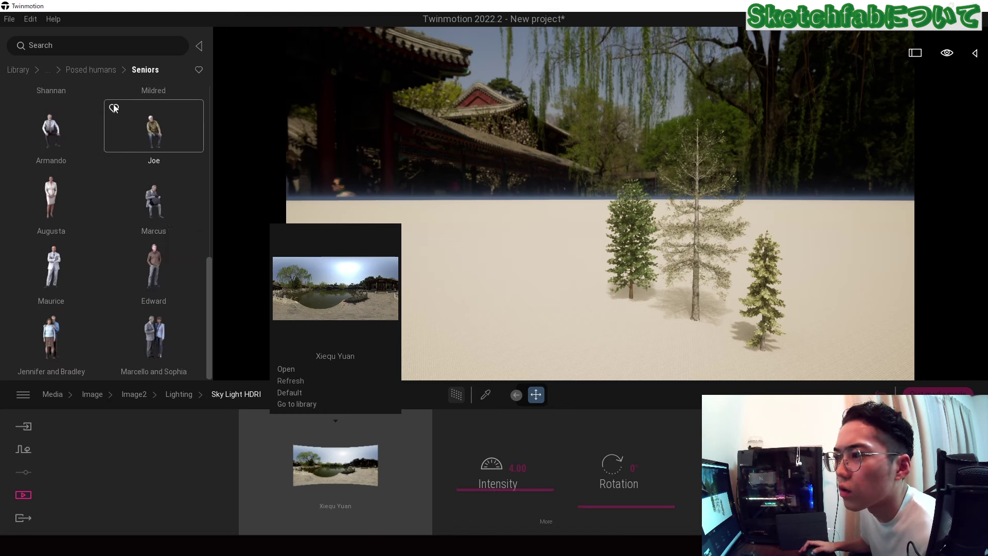
pyautogui.click(104, 70)
pyautogui.click(51, 128)
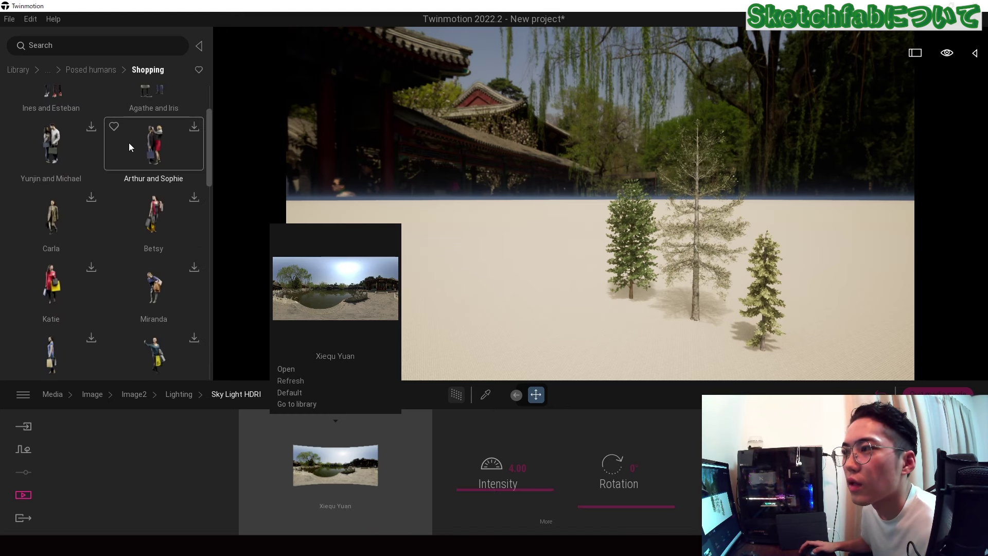
pyautogui.scroll(-3, 129, 145)
pyautogui.click(92, 71)
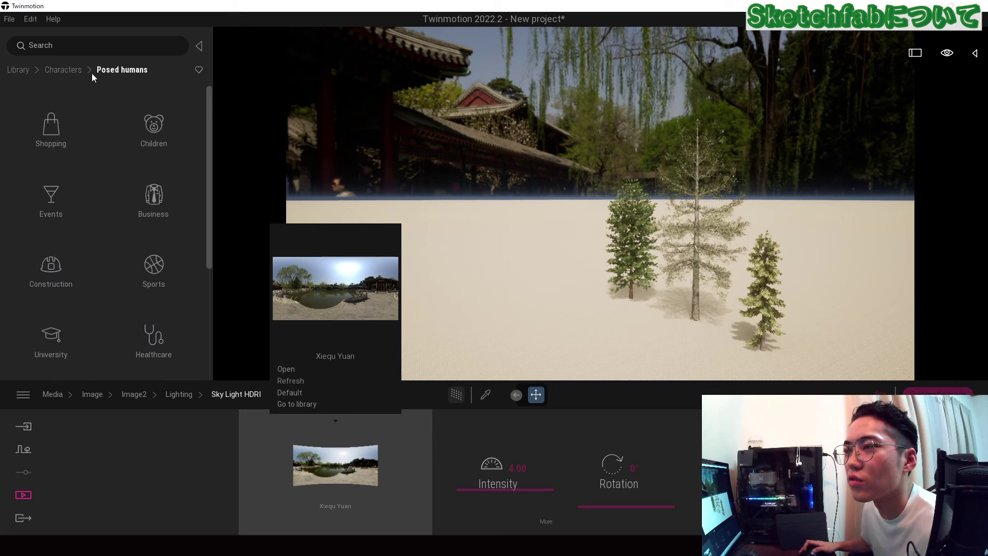
# Place a drum kit and a violin from the Home category's Musical Instruments in front of the trees.
pyautogui.click(67, 69)
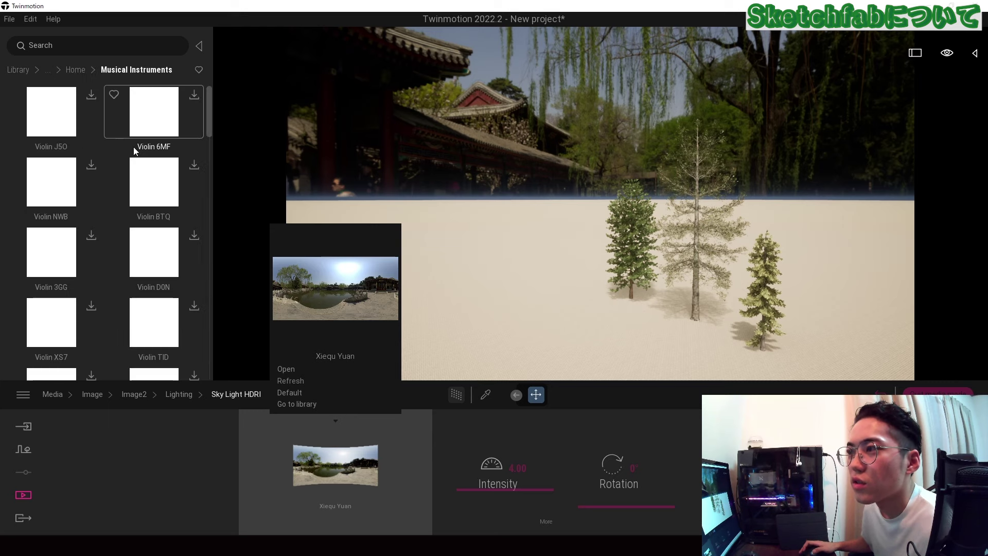
pyautogui.scroll(-3, 109, 211)
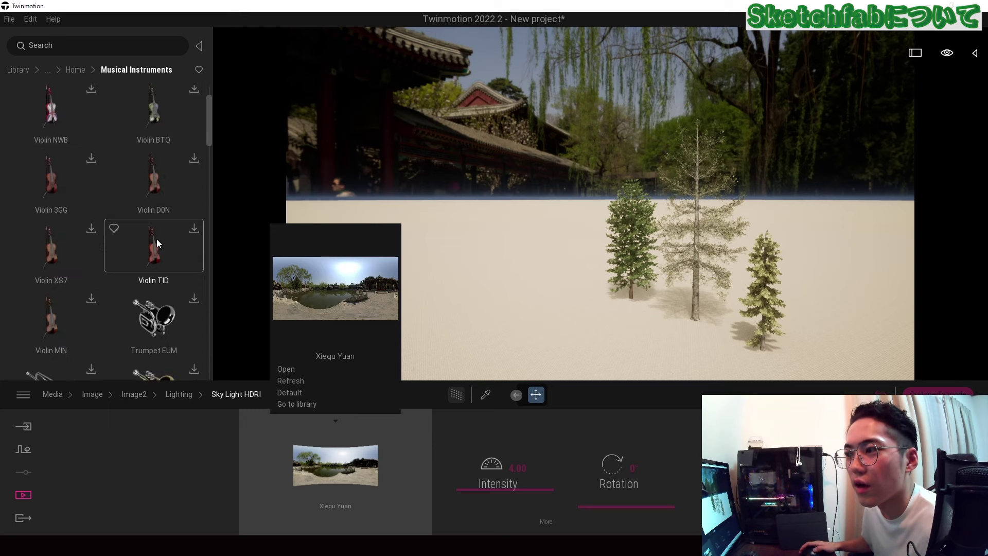
pyautogui.scroll(-5, 153, 177)
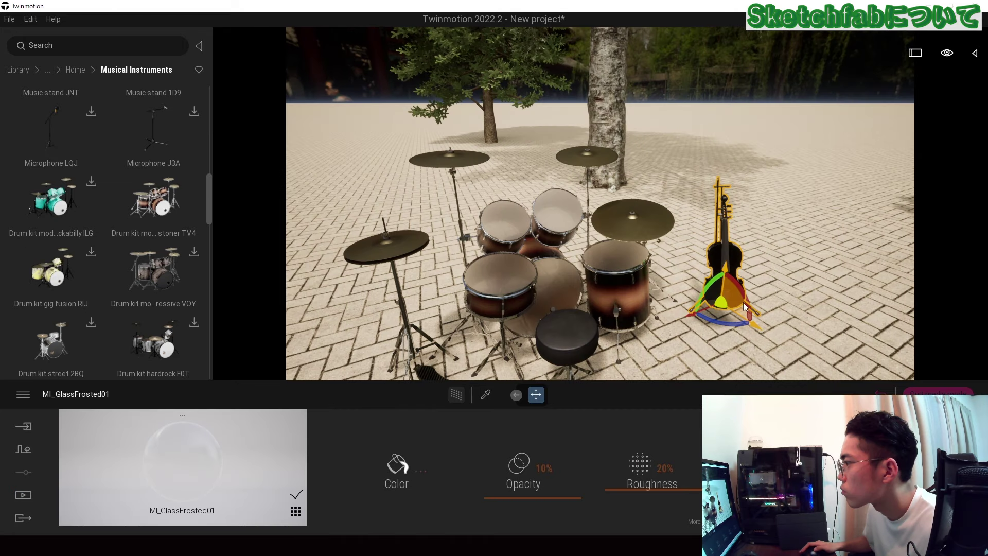
# Apply gravity to the violin so that it drops onto the paving beside the drum kit.
pyautogui.keyDown('shift'); pyautogui.moveTo(769, 329); pyautogui.dragTo(724, 277, button='middle'); pyautogui.keyUp('shift')
pyautogui.click(723, 277)
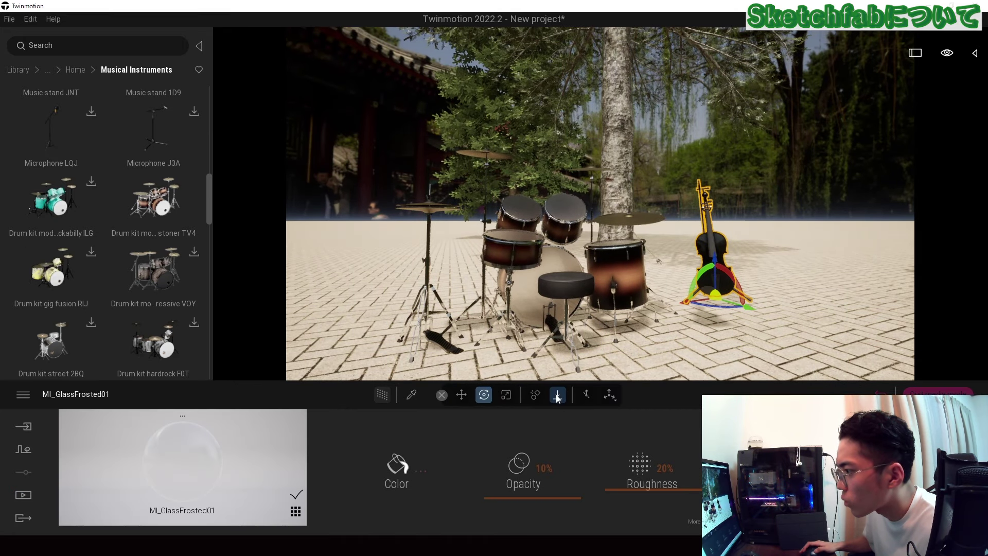
pyautogui.click(558, 396)
pyautogui.moveTo(732, 294); pyautogui.dragTo(663, 242)
pyautogui.click(629, 272)
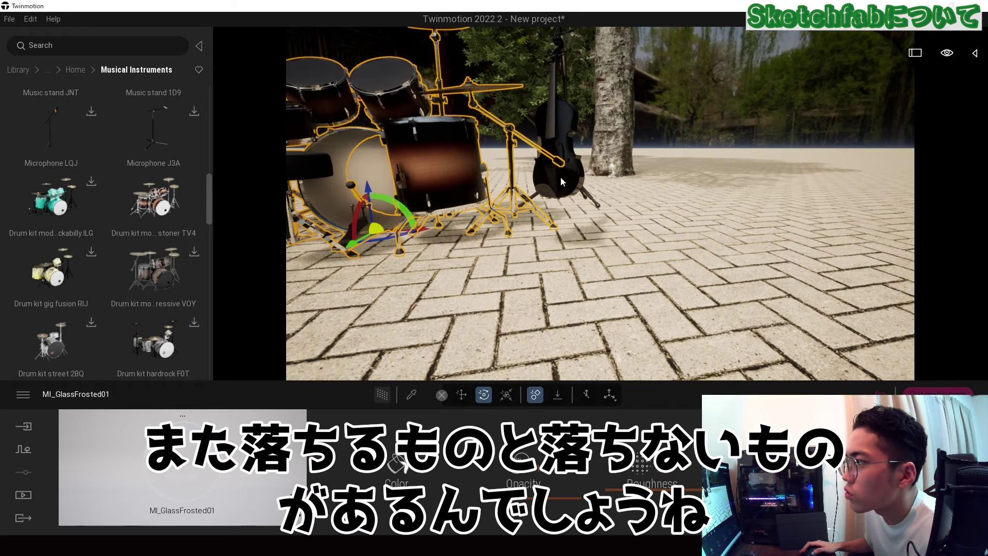
pyautogui.click(555, 124)
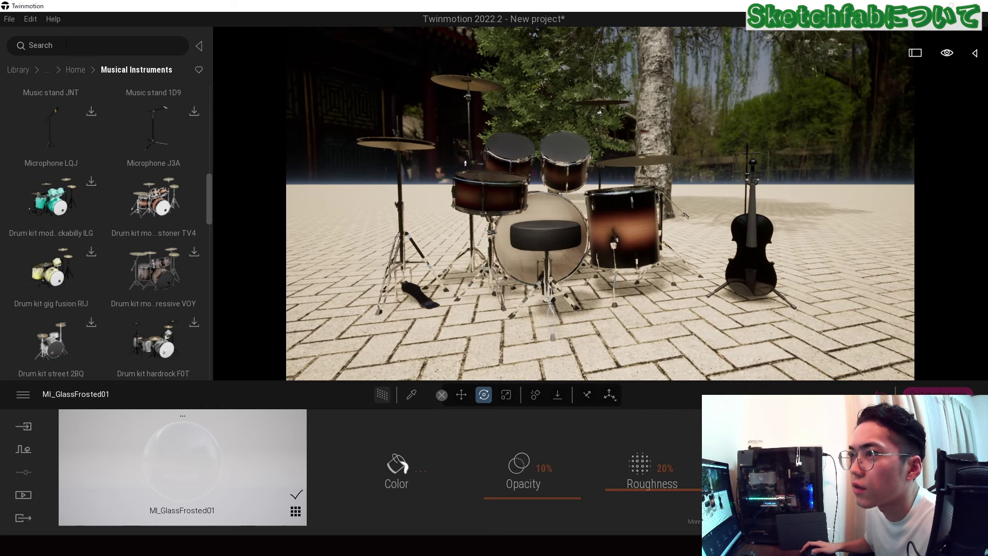
# Place the Sketchfab model The Great Drawing Room on the paving in front of the drum kit.
pyautogui.click(20, 71)
pyautogui.scroll(-3, 58, 266)
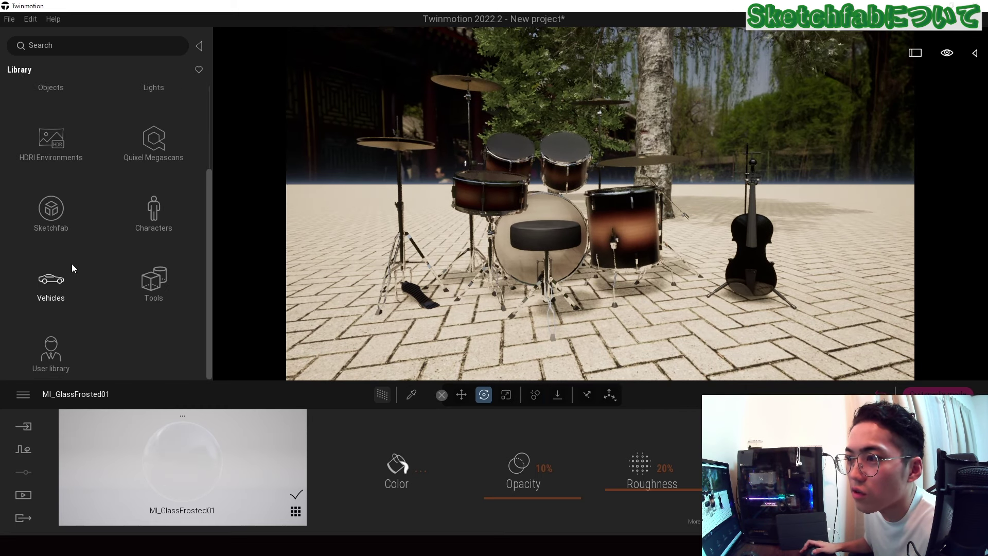
pyautogui.click(51, 208)
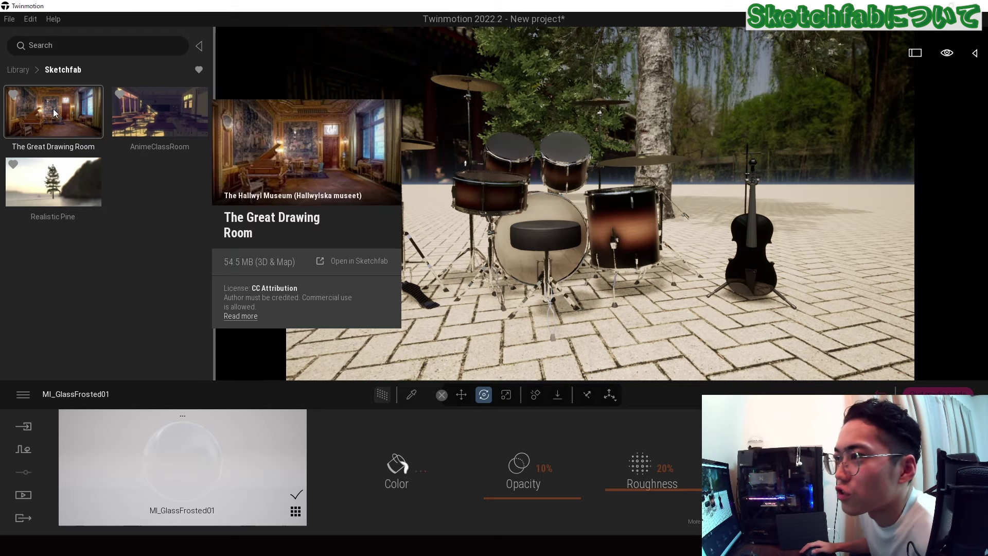
pyautogui.moveTo(54, 109)
pyautogui.mouseDown()
pyautogui.moveTo(530, 309)
pyautogui.moveTo(615, 319)
pyautogui.mouseUp()
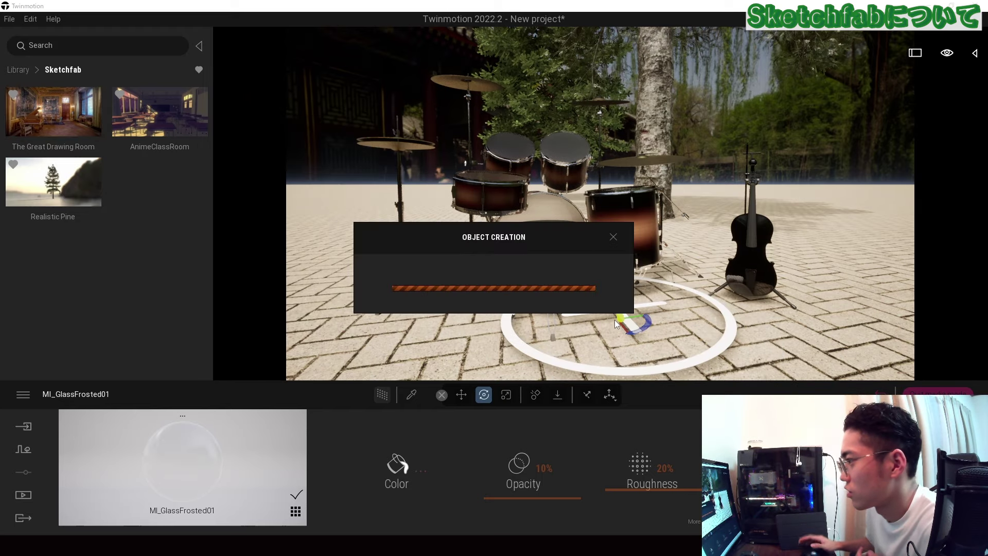
# Examine the drawing room's interior around the drum kit and piano, picking the room's material.
pyautogui.scroll(-4, 592, 211)
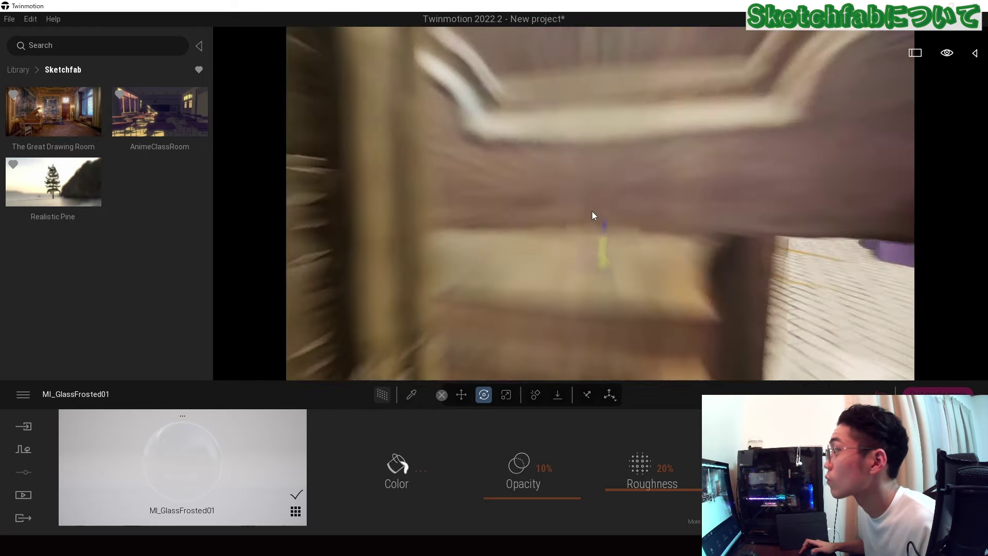
pyautogui.scroll(1, 598, 214)
pyautogui.scroll(-3, 603, 216)
pyautogui.moveTo(607, 224); pyautogui.dragTo(634, 228, button='right')
pyautogui.scroll(2, 634, 228)
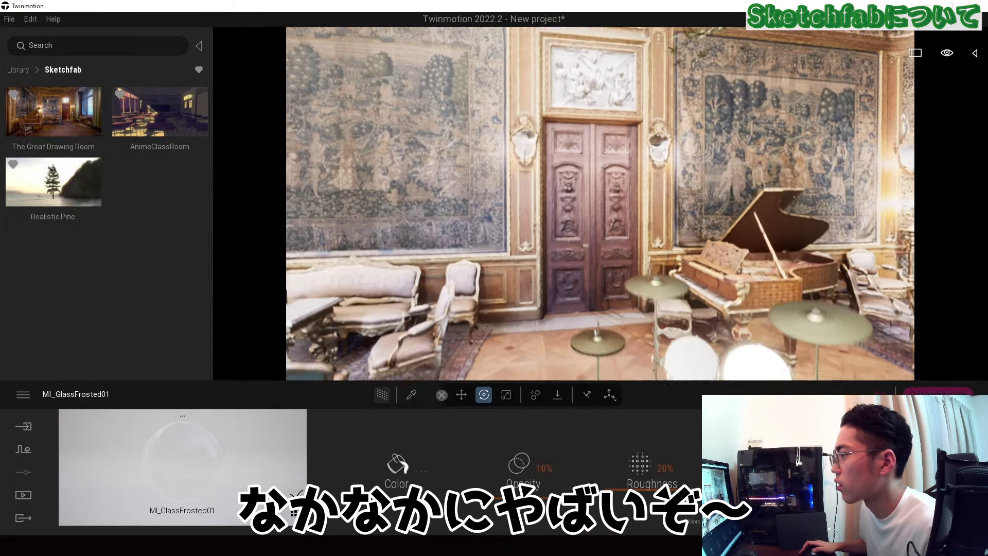
pyautogui.moveTo(634, 228); pyautogui.dragTo(687, 270, button='middle')
pyautogui.moveTo(688, 270); pyautogui.dragTo(687, 280)
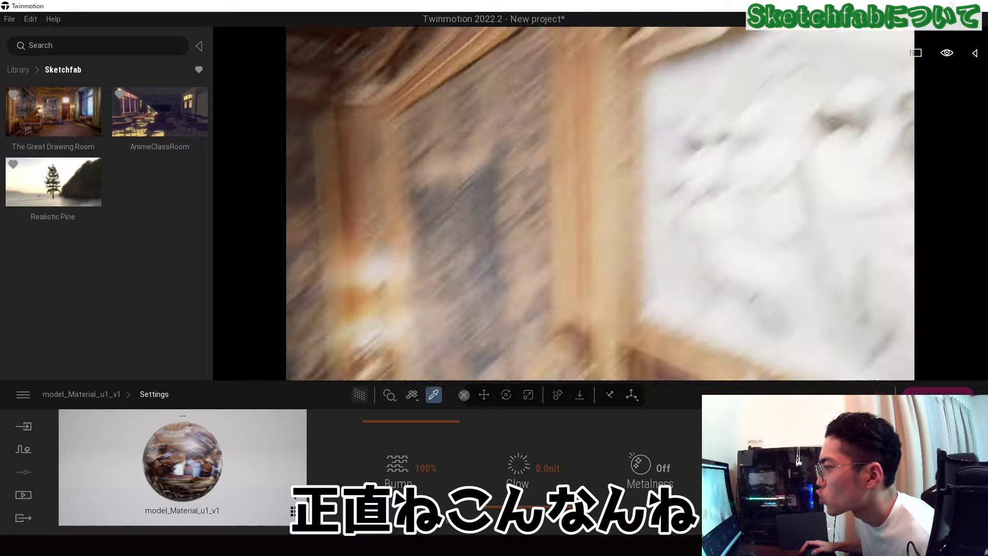
pyautogui.scroll(-5, 600, 203)
pyautogui.moveTo(600, 204); pyautogui.dragTo(645, 271, button='right')
pyautogui.press('w')
# Create four panoramas from different viewpoints inside the drawing room.
pyautogui.click(23, 495)
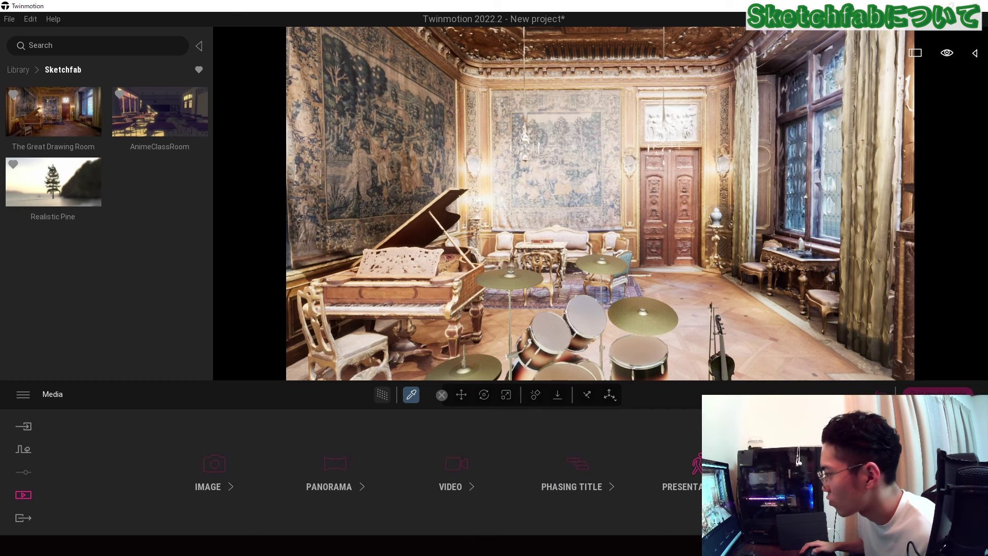
pyautogui.click(329, 487)
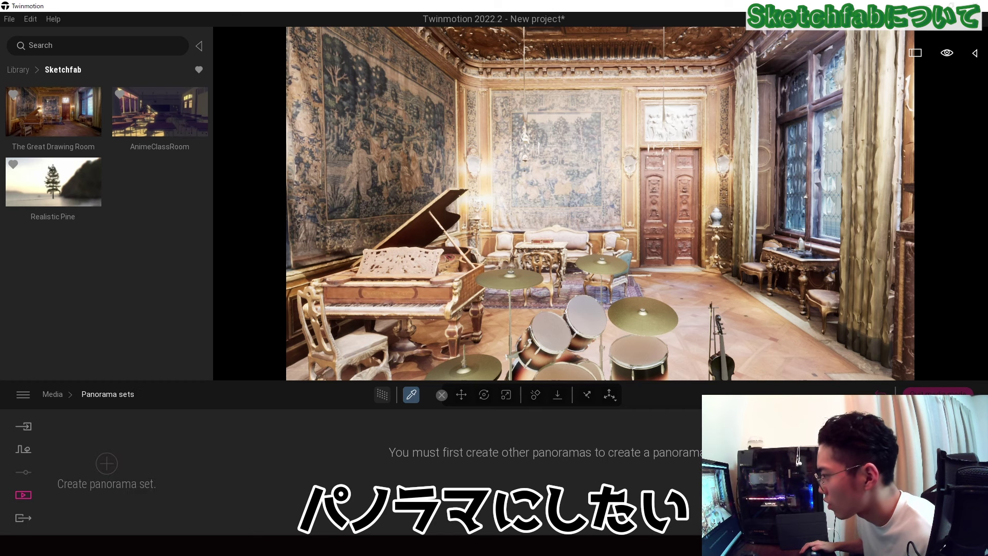
pyautogui.click(58, 396)
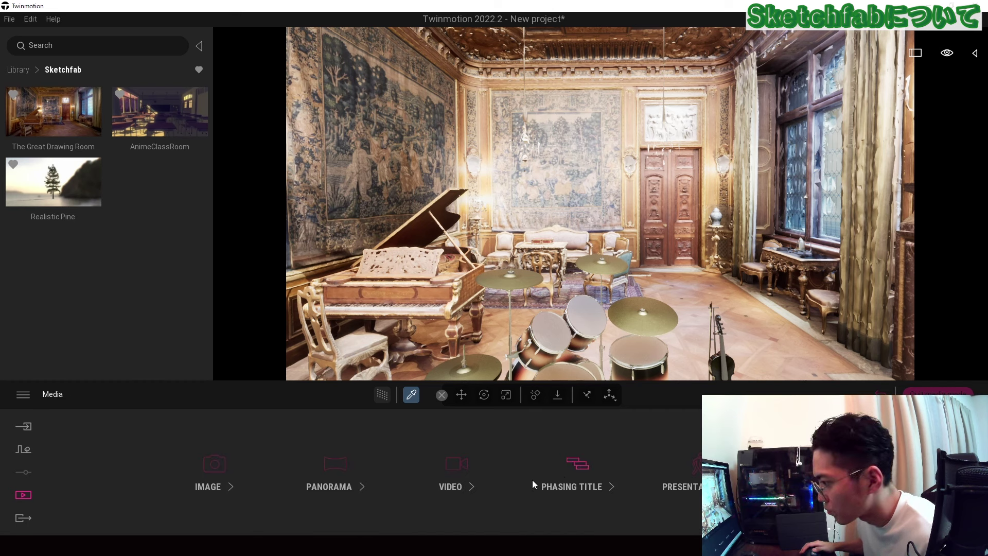
pyautogui.click(324, 477)
pyautogui.doubleClick(108, 463)
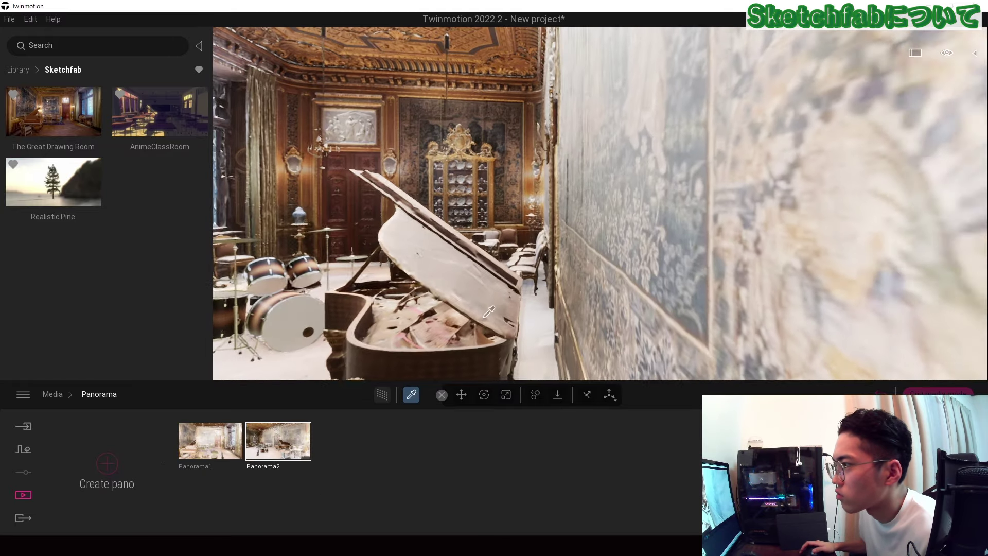
pyautogui.moveTo(489, 311); pyautogui.dragTo(355, 288, button='right')
pyautogui.press('s')
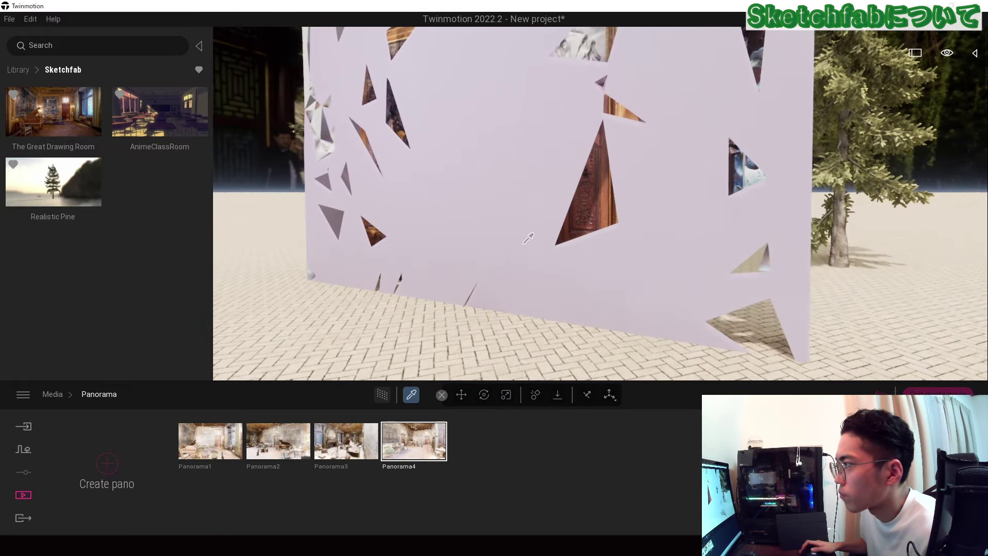
# Create a fifth panorama outside the room, looking up at the tree, and open its lighting settings.
pyautogui.moveTo(530, 234); pyautogui.dragTo(685, 234, button='right')
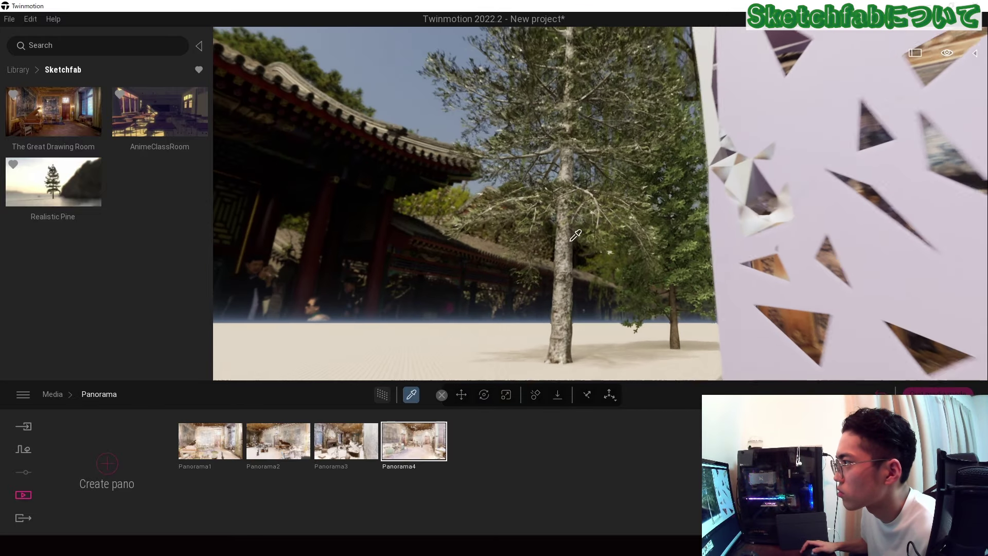
pyautogui.press('a')
pyautogui.moveTo(570, 241); pyautogui.dragTo(715, 262, button='right')
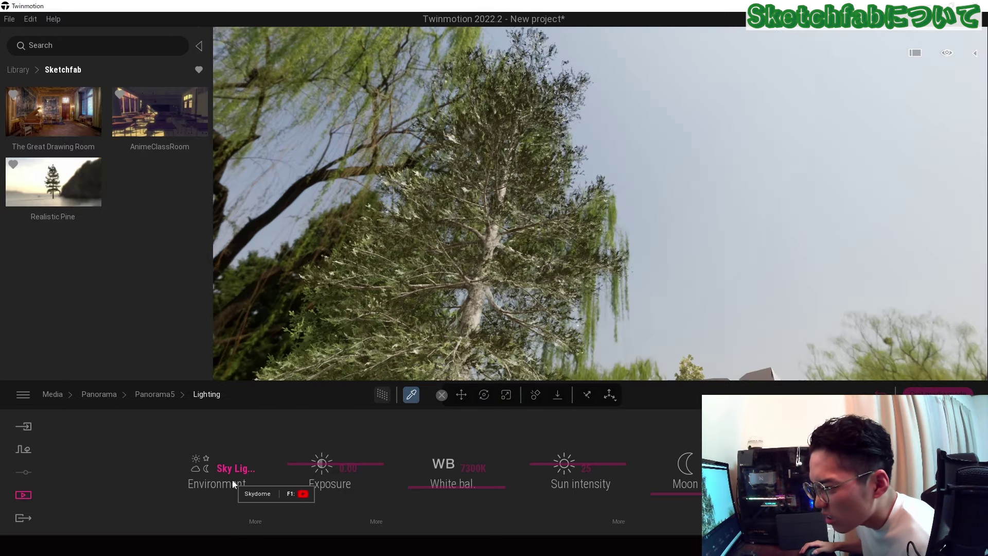
# Set the fifth panorama's Sky Light HDRI to the outdoor environment Approaching Storm and turn its view toward the open sky.
pyautogui.click(233, 480)
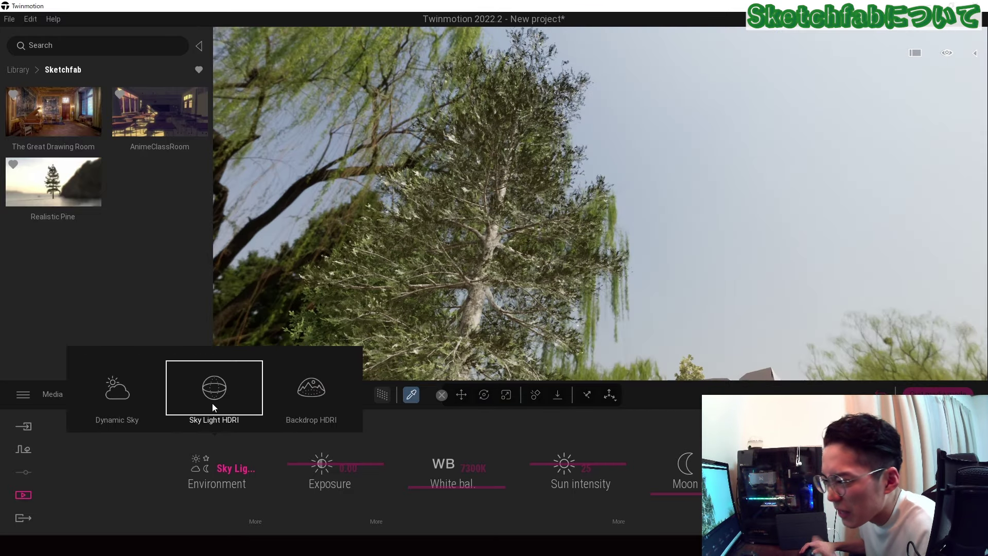
pyautogui.click(255, 522)
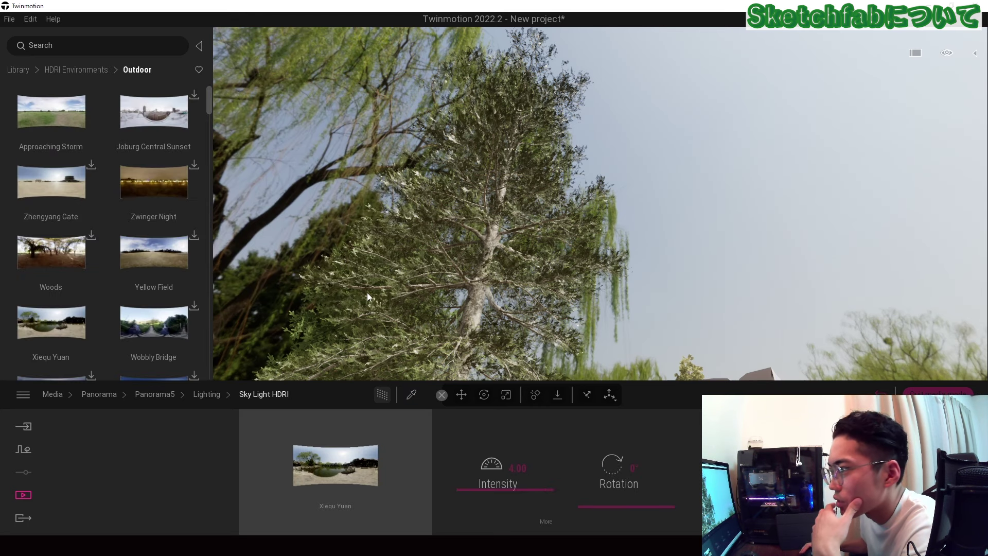
pyautogui.moveTo(339, 487); pyautogui.dragTo(340, 489)
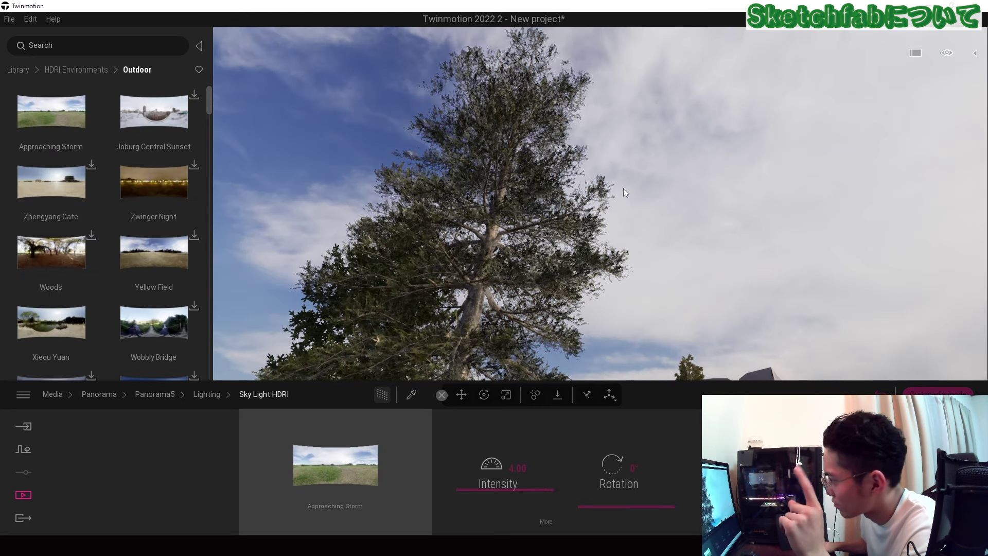
pyautogui.moveTo(621, 208); pyautogui.dragTo(428, 196, button='right')
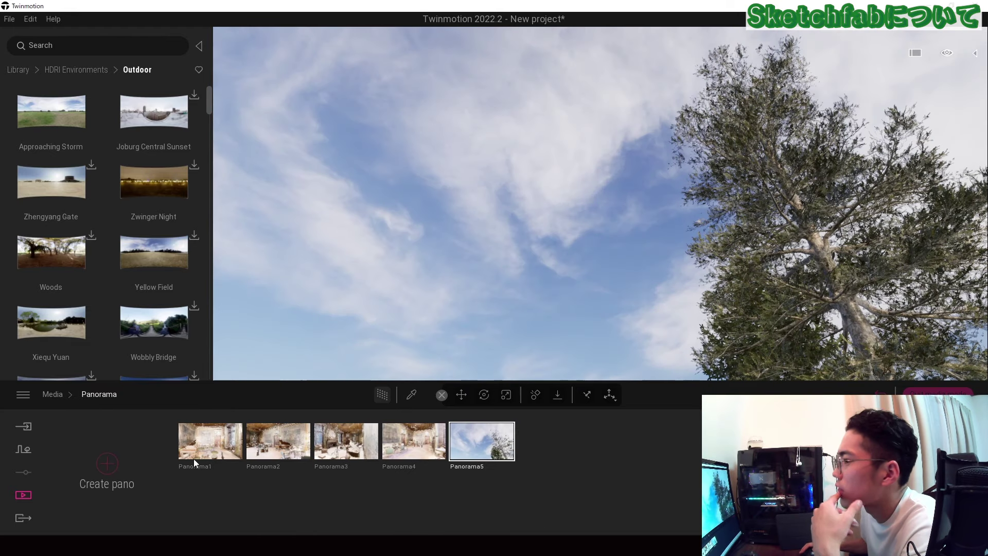
# Create a panorama set and add Panorama1 through Panorama5 to it.
pyautogui.click(50, 397)
pyautogui.click(332, 479)
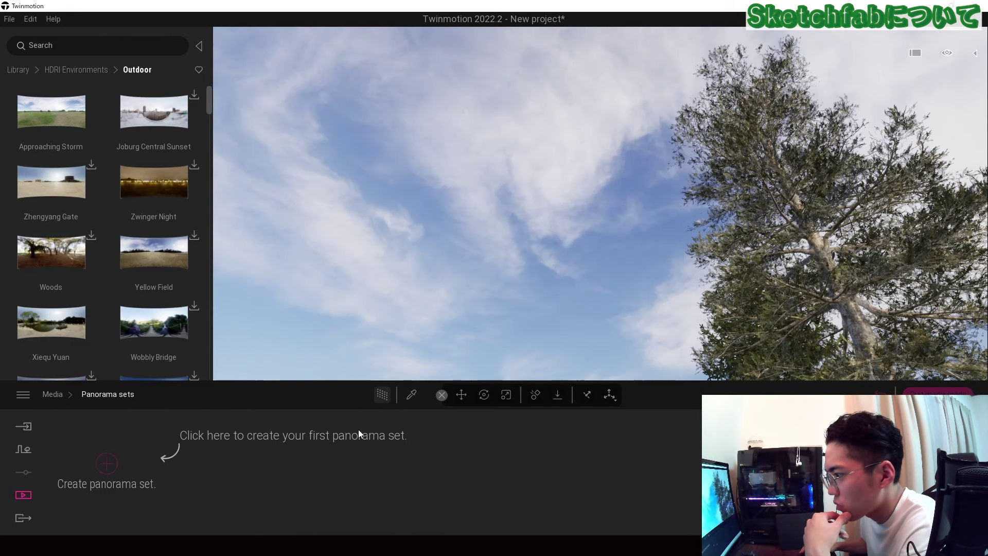
pyautogui.click(119, 463)
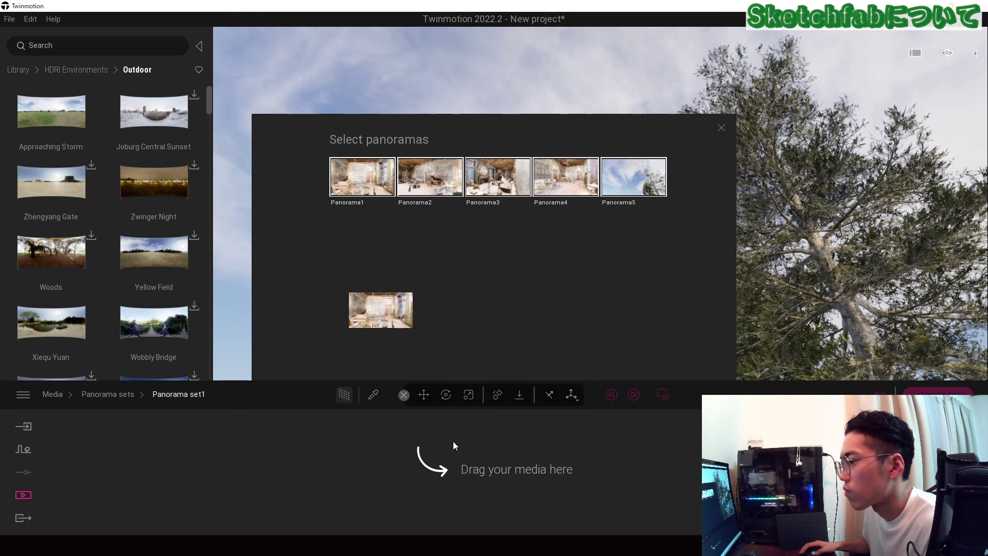
pyautogui.moveTo(455, 446); pyautogui.dragTo(457, 498)
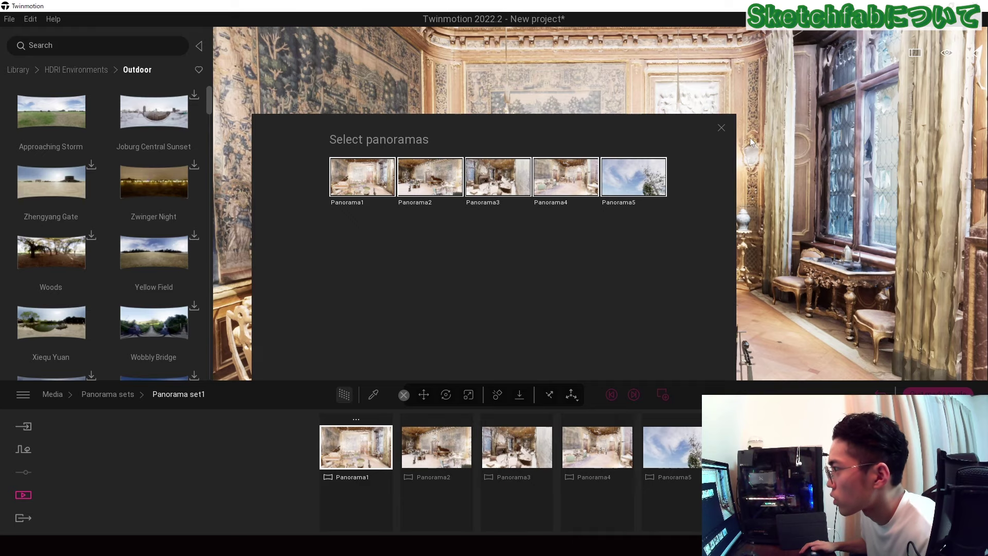
pyautogui.click(720, 128)
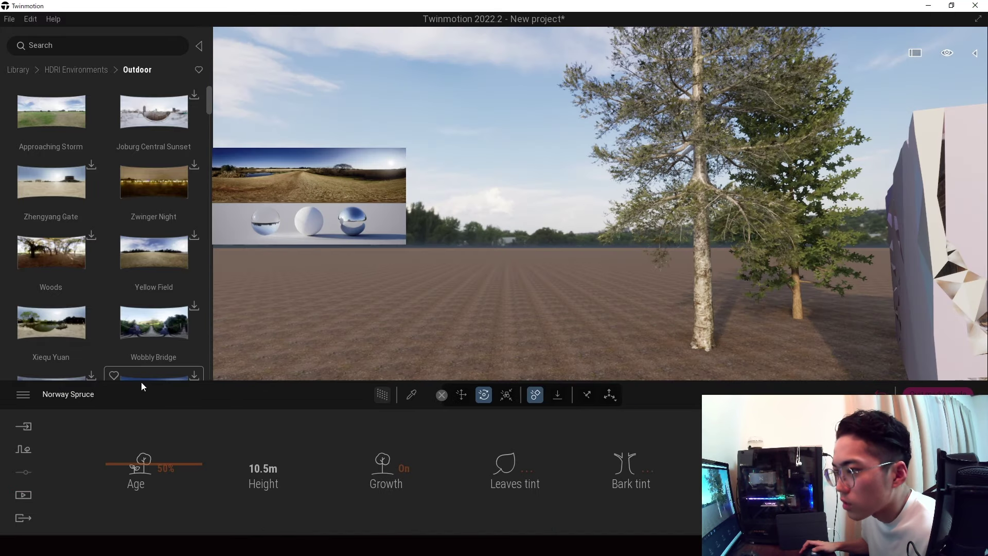
# Find Rock 9 among the Vegetation and landscape rocks and place a cluster of copies on the open ground.
pyautogui.click(18, 73)
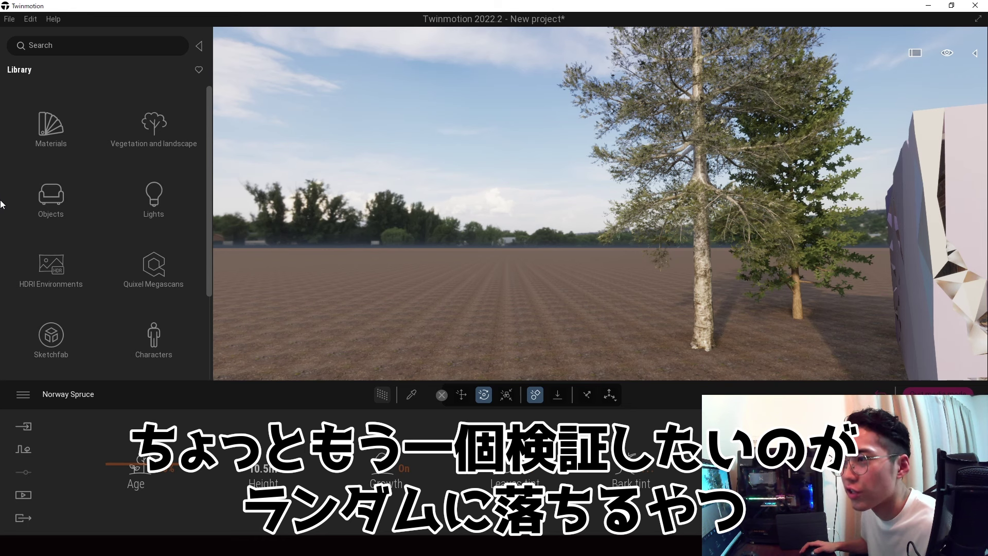
pyautogui.click(147, 142)
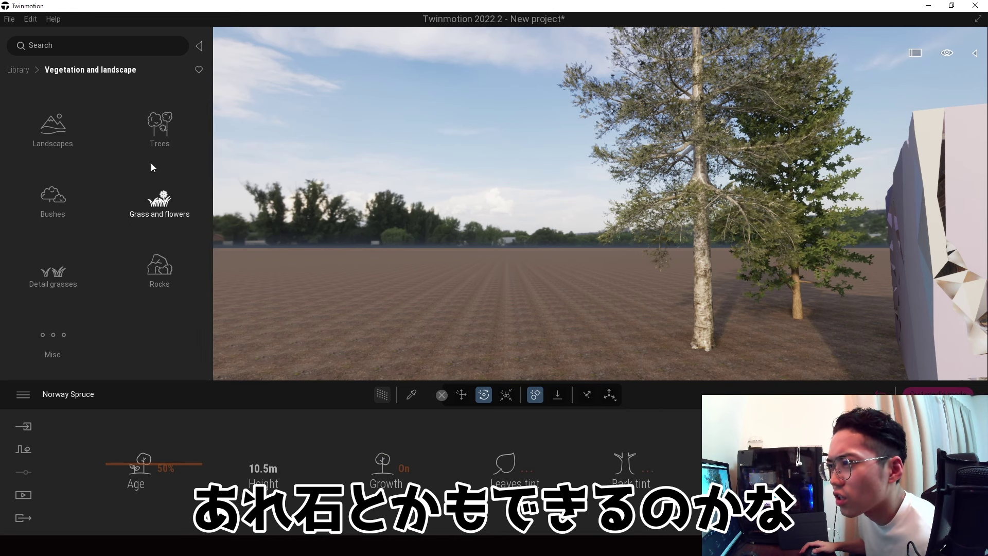
pyautogui.click(160, 268)
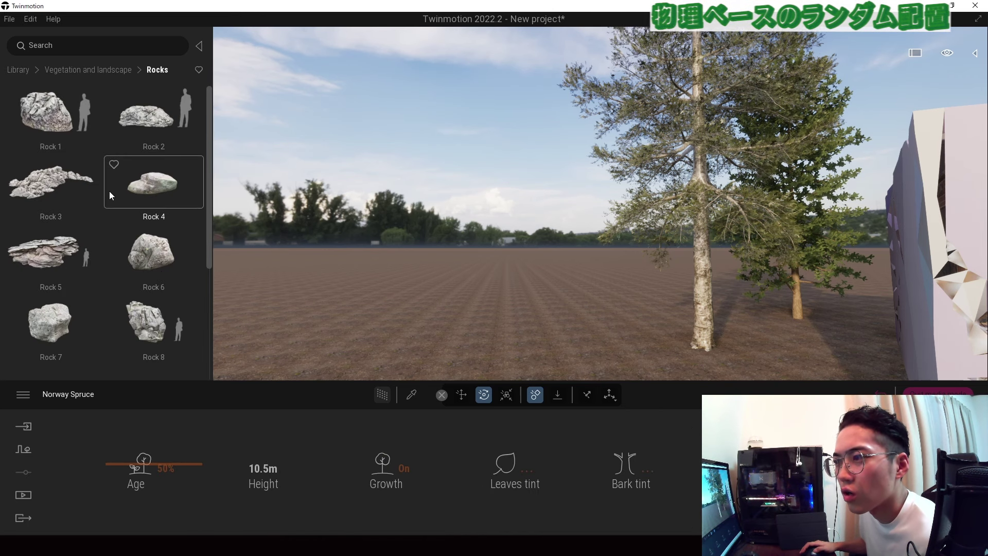
pyautogui.scroll(-2, 156, 236)
pyautogui.scroll(-1, 157, 236)
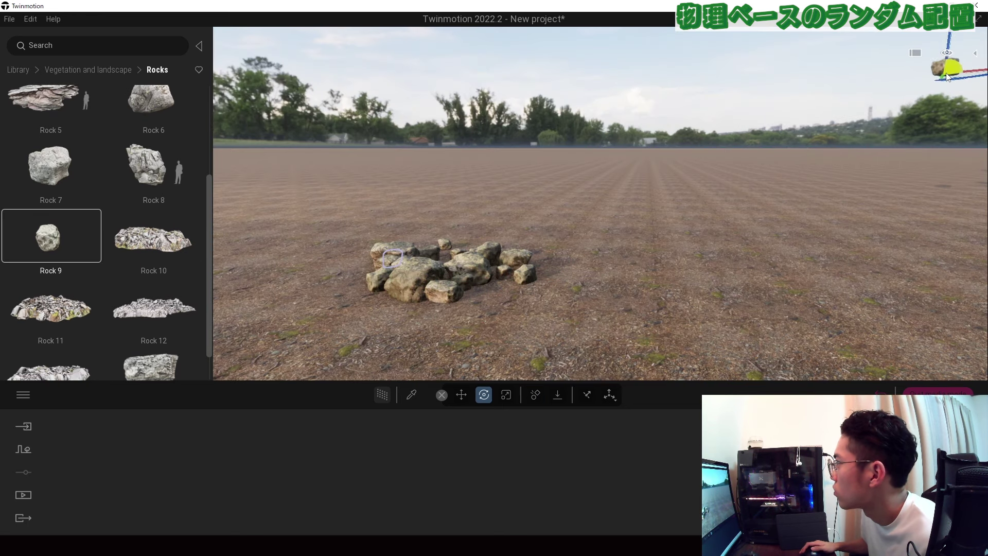
# Select every Rock 9 in the scene graph and raise the whole cluster above the ground.
pyautogui.click(975, 54)
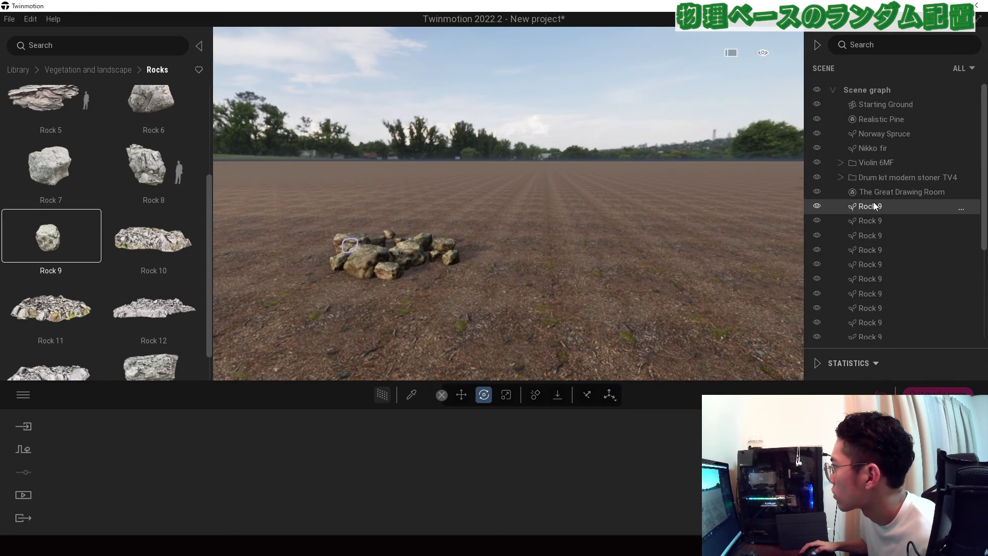
pyautogui.click(871, 206)
pyautogui.scroll(-3, 871, 217)
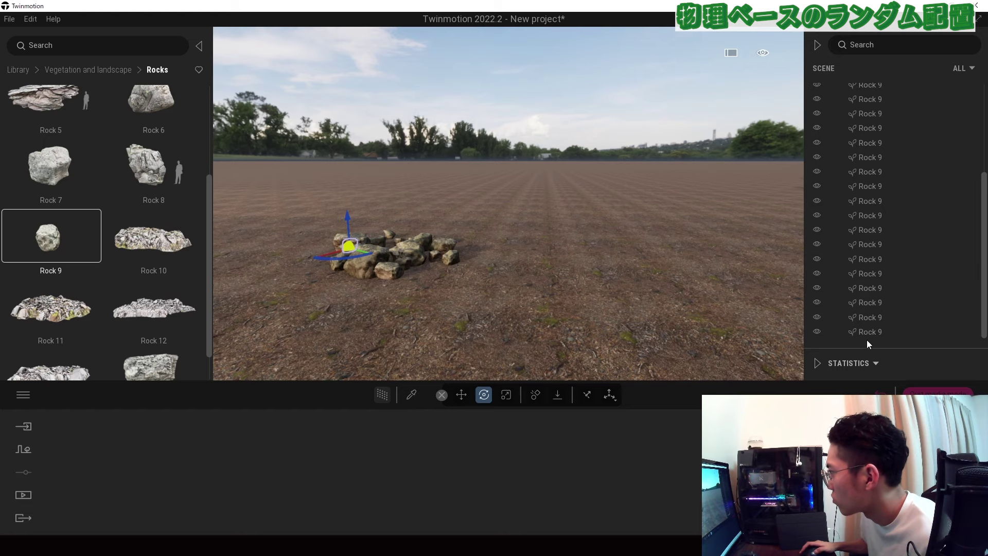
pyautogui.keyDown('shift'); pyautogui.click(868, 333); pyautogui.keyUp('shift')
pyautogui.moveTo(345, 220); pyautogui.dragTo(340, 154)
pyautogui.keyDown('shift'); pyautogui.moveTo(340, 154); pyautogui.dragTo(289, 178, button='middle'); pyautogui.keyUp('shift')
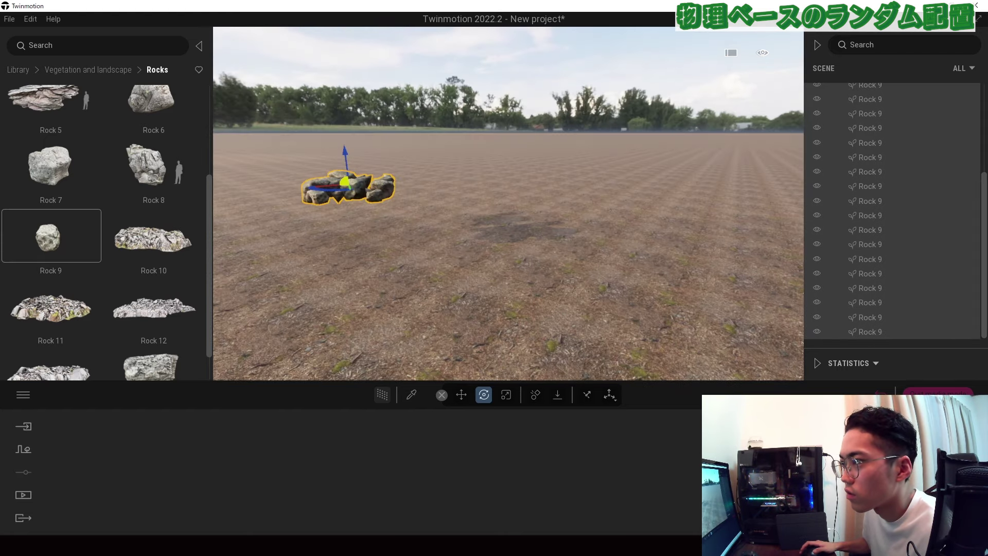
# Try dropping the raised Rock 9 cluster with gravity, and undo the drop.
pyautogui.moveTo(289, 177); pyautogui.dragTo(360, 145, button='right')
pyautogui.scroll(3, 354, 141)
pyautogui.scroll(2, 359, 145)
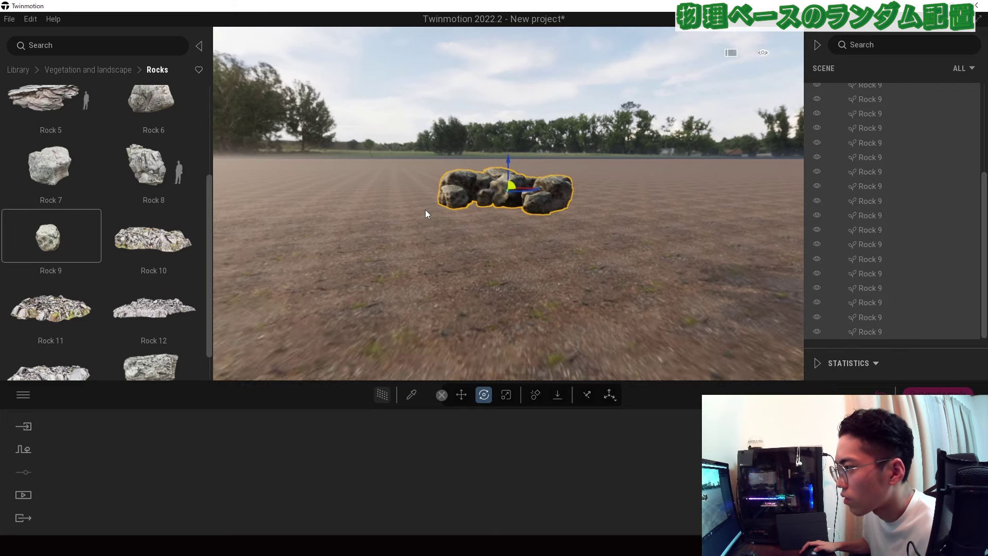
pyautogui.moveTo(425, 209)
pyautogui.mouseDown(button='middle')
pyautogui.moveTo(425, 127)
pyautogui.moveTo(424, 209)
pyautogui.mouseUp(button='middle')
pyautogui.moveTo(424, 209); pyautogui.dragTo(426, 214, button='right')
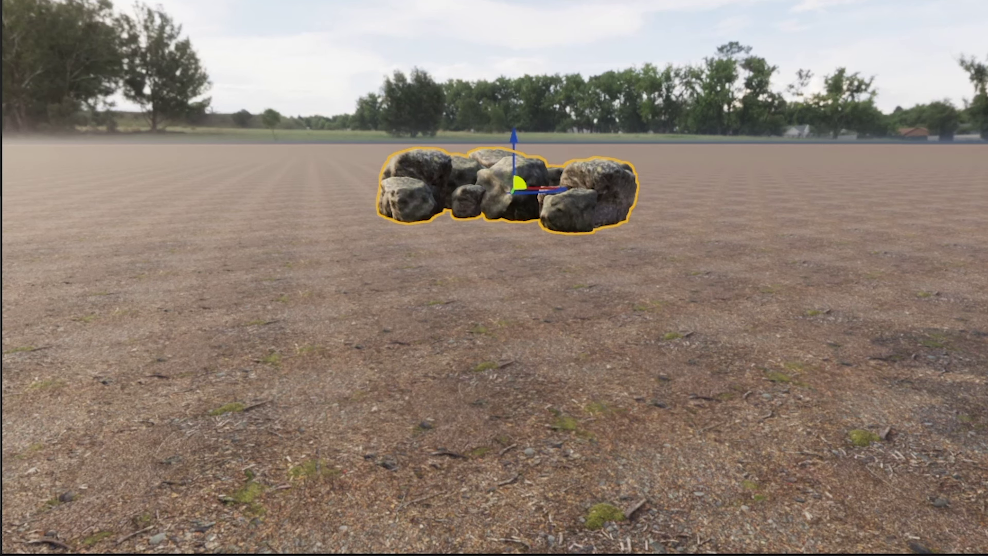
pyautogui.hotkey('alt', 's')
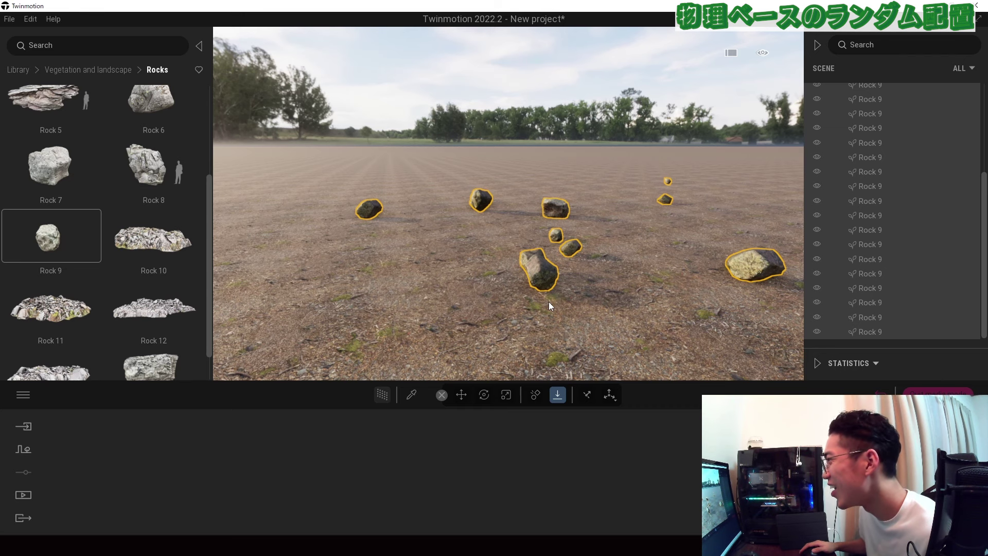
pyautogui.hotkey('alt', 's')
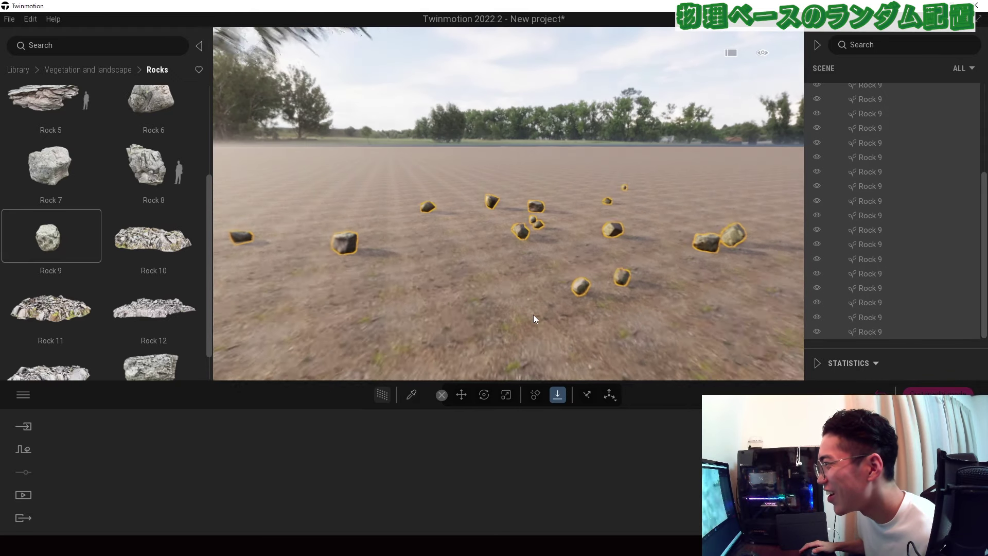
pyautogui.hotkey('ctrl', 'z')
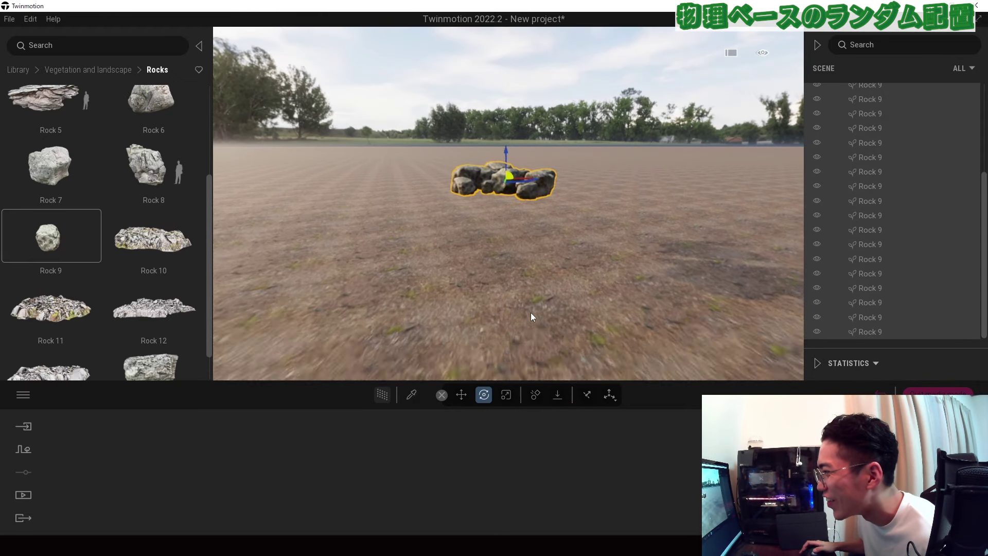
# Turn on Move with collision, drop the Rock 9 cluster with gravity again, and undo that drop.
pyautogui.click(535, 400)
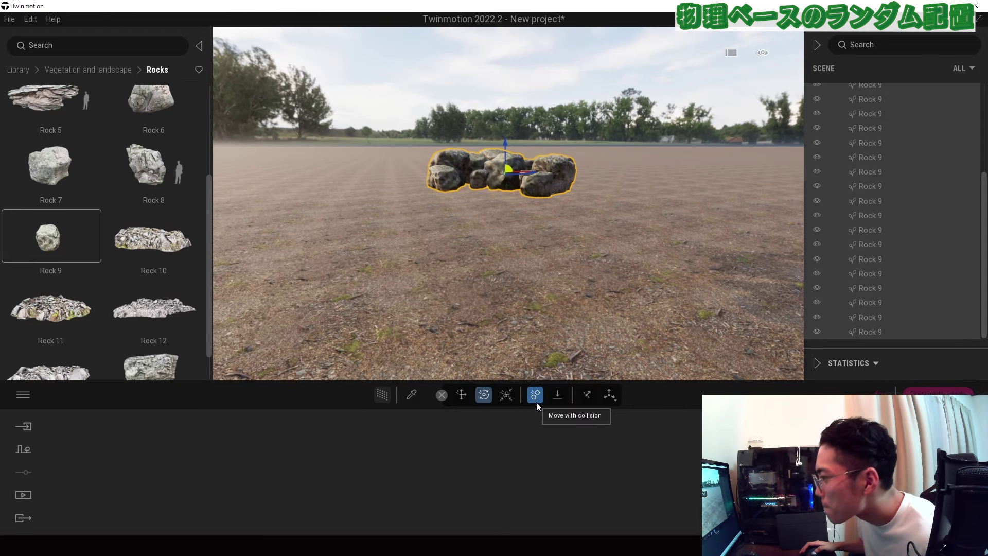
pyautogui.click(558, 395)
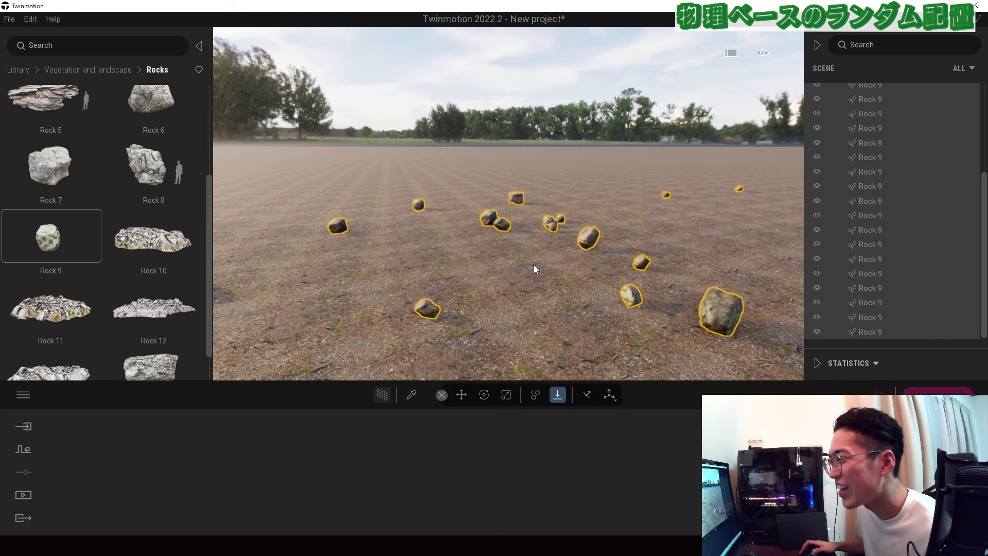
pyautogui.hotkey('ctrl', 'z')
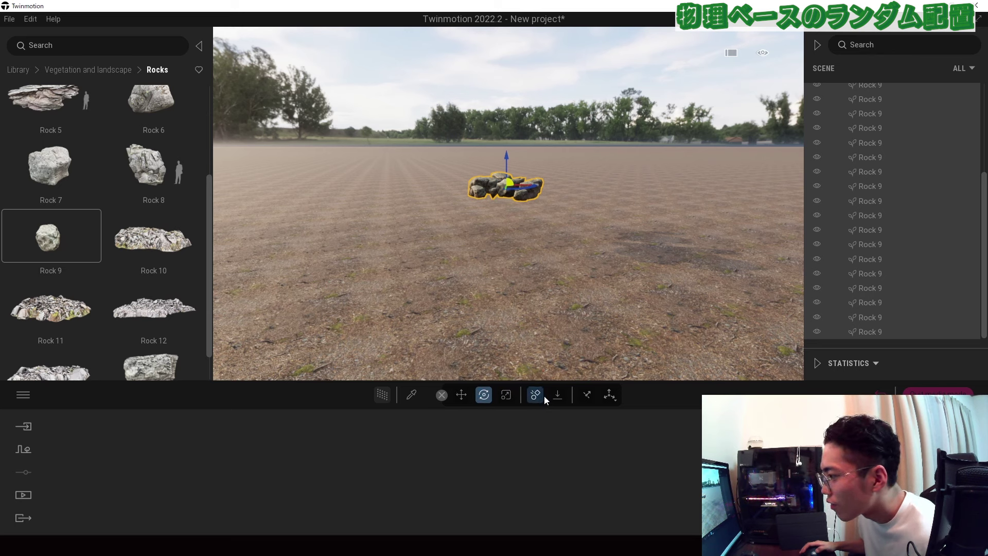
# Run gravity on the raised Rock 9 cluster and stop the simulation while the rocks are still scattering in mid-air.
pyautogui.press('space')
pyautogui.press('space')
pyautogui.press('space')
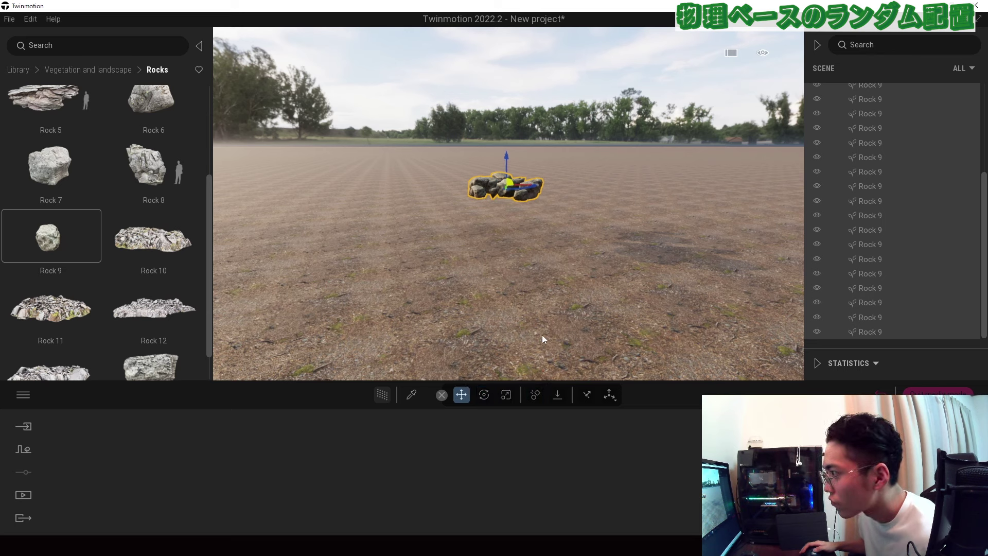
pyautogui.click(557, 394)
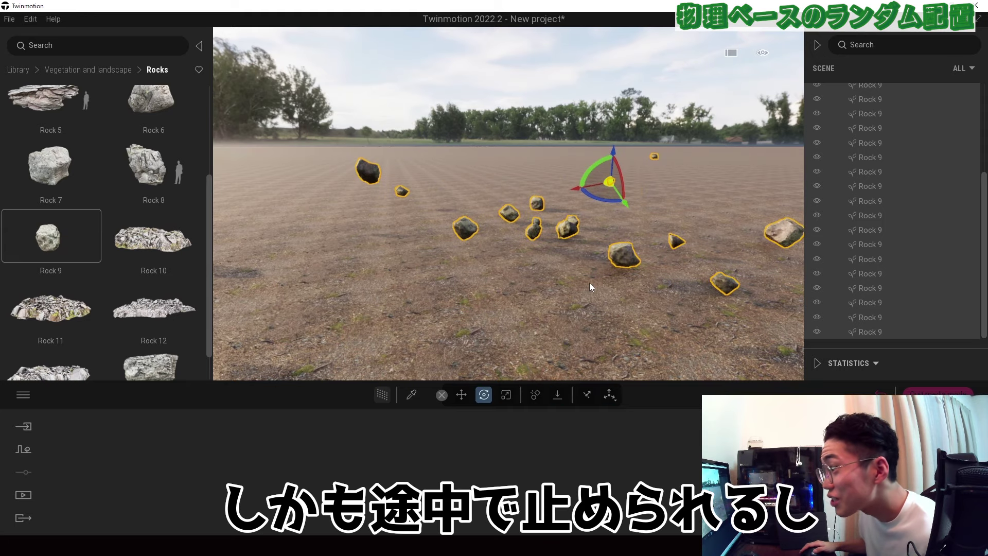
# Resume gravity on the floating Rock 9 rocks so they settle on the ground, watching from a low viewpoint.
pyautogui.scroll(-3, 589, 280)
pyautogui.keyDown('shift'); pyautogui.moveTo(638, 269); pyautogui.dragTo(448, 262, button='middle'); pyautogui.keyUp('shift')
pyautogui.moveTo(668, 264); pyautogui.dragTo(607, 79, button='middle')
pyautogui.scroll(3, 633, 247)
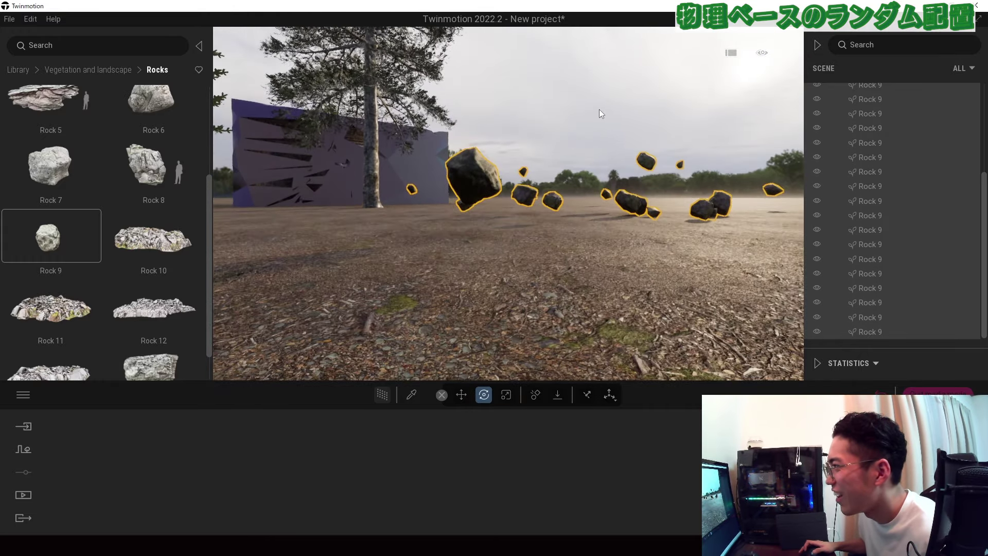
pyautogui.click(559, 395)
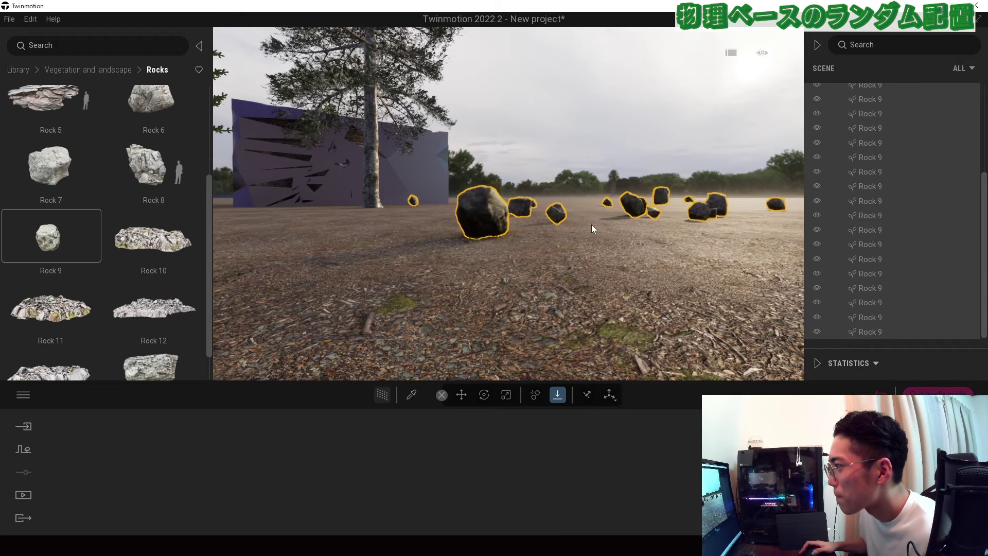
pyautogui.scroll(5, 591, 228)
pyautogui.scroll(-5, 591, 228)
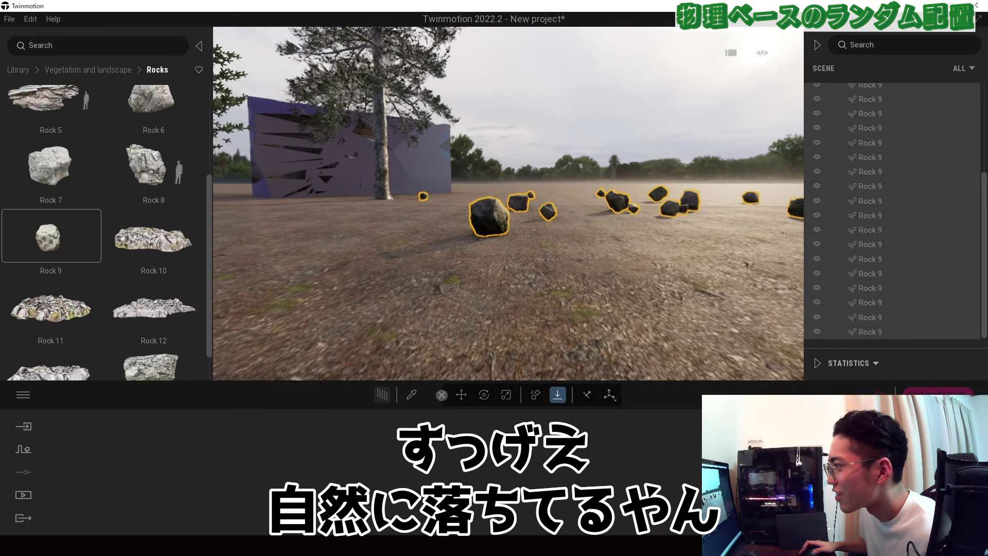
# Place Rock 8 among the scattered rocks, raise it above the ground and apply gravity to it.
pyautogui.press('Escape')
pyautogui.moveTo(155, 162); pyautogui.dragTo(551, 174)
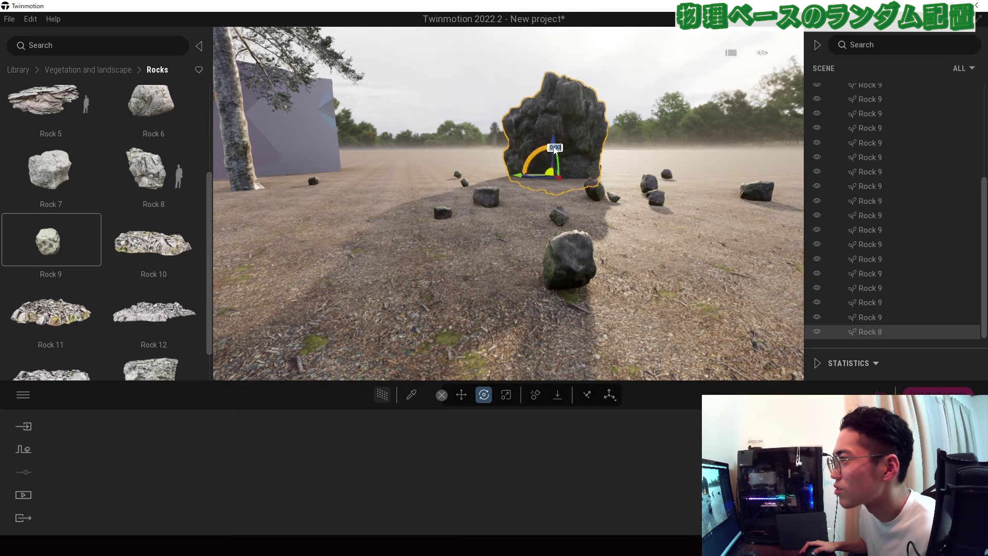
pyautogui.moveTo(557, 138); pyautogui.dragTo(557, 81)
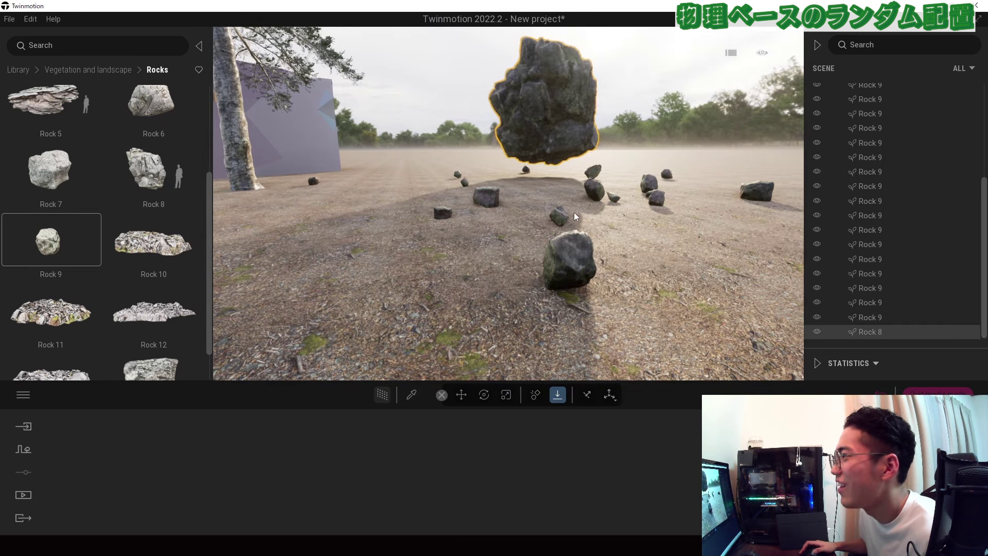
pyautogui.scroll(3, 558, 180)
pyautogui.scroll(3, 558, 175)
pyautogui.moveTo(559, 175); pyautogui.dragTo(488, 165, button='right')
pyautogui.scroll(-5, 573, 175)
pyautogui.scroll(-3, 538, 189)
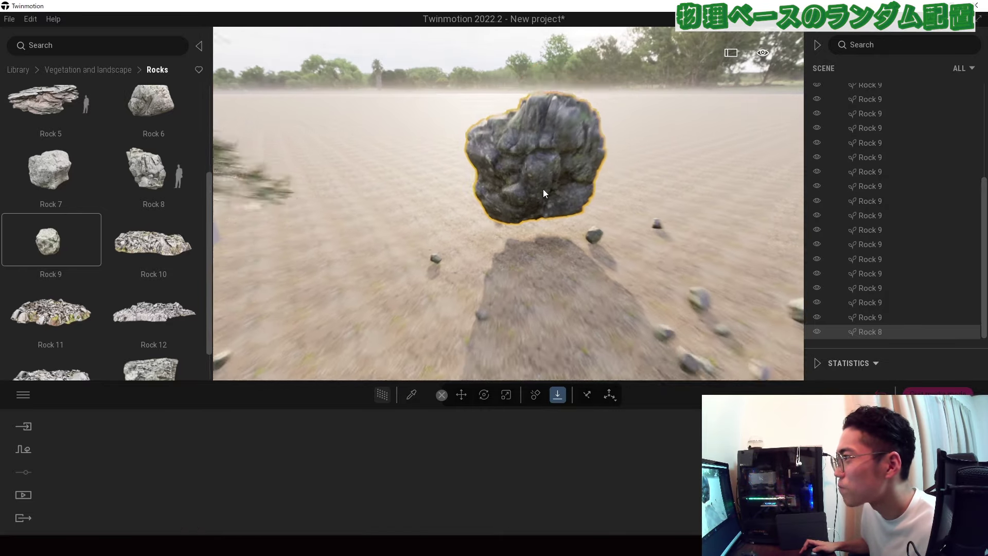
pyautogui.moveTo(543, 189); pyautogui.dragTo(545, 186, button='right')
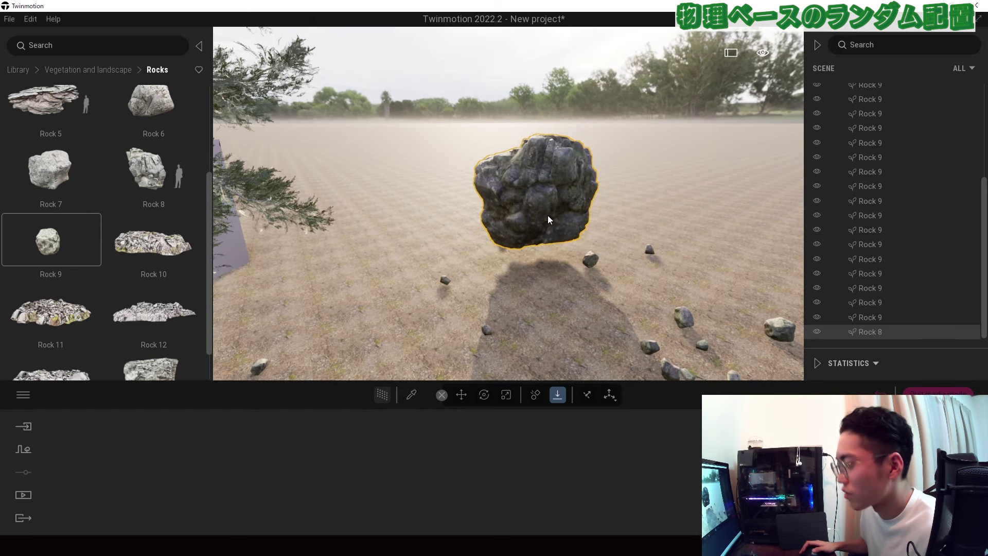
# Reposition Rock 8 sideways and upward, and run gravity on it again.
pyautogui.press('r')
pyautogui.moveTo(536, 219); pyautogui.dragTo(453, 217)
pyautogui.scroll(2, 453, 218)
pyautogui.moveTo(449, 218); pyautogui.dragTo(504, 232, button='right')
pyautogui.moveTo(505, 232); pyautogui.dragTo(523, 166)
pyautogui.scroll(2, 514, 201)
pyautogui.press('g')
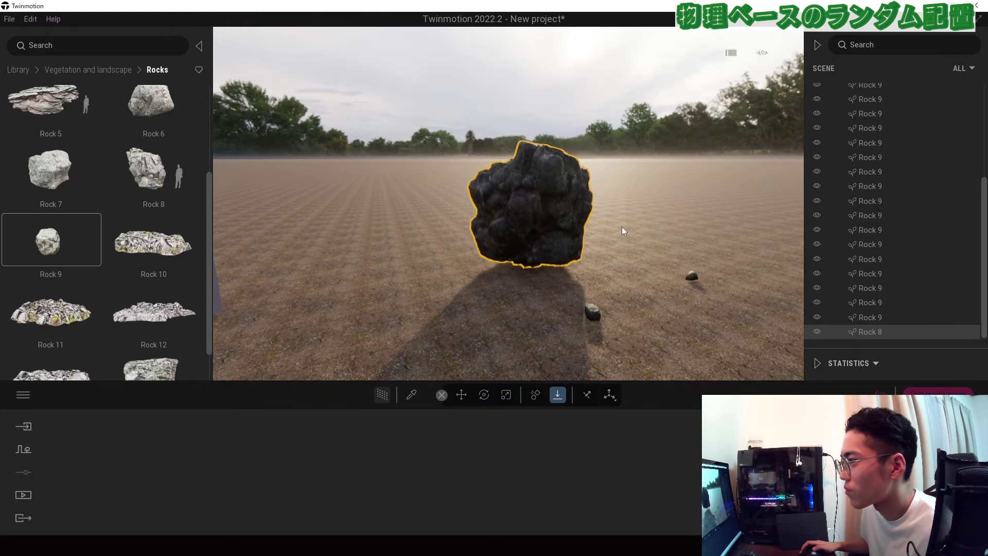
pyautogui.keyDown('shift'); pyautogui.moveTo(601, 233); pyautogui.dragTo(623, 231, button='middle'); pyautogui.keyUp('shift')
pyautogui.scroll(-1, 617, 236)
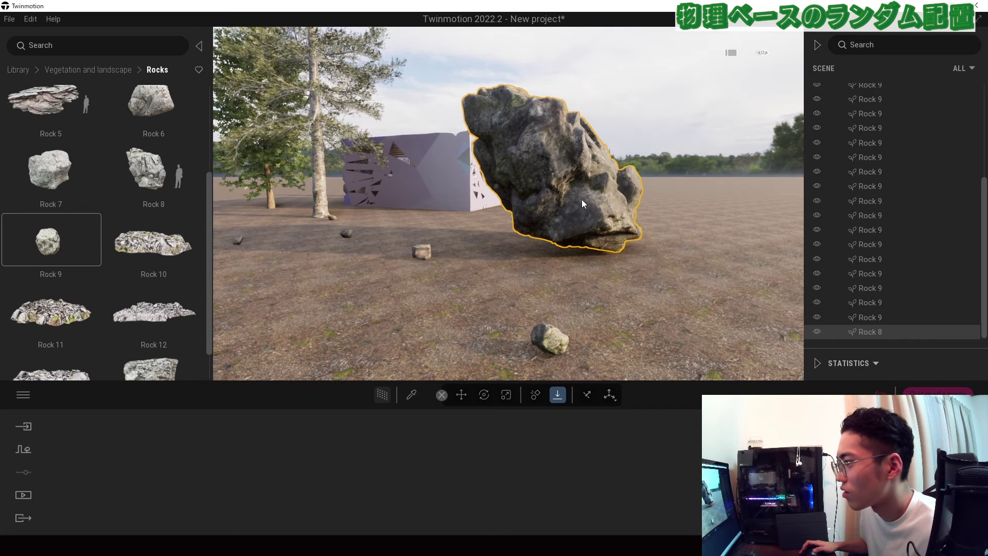
# Stop the gravity run and move Rock 8 with collision against the drawing room's outer wall.
pyautogui.press('r')
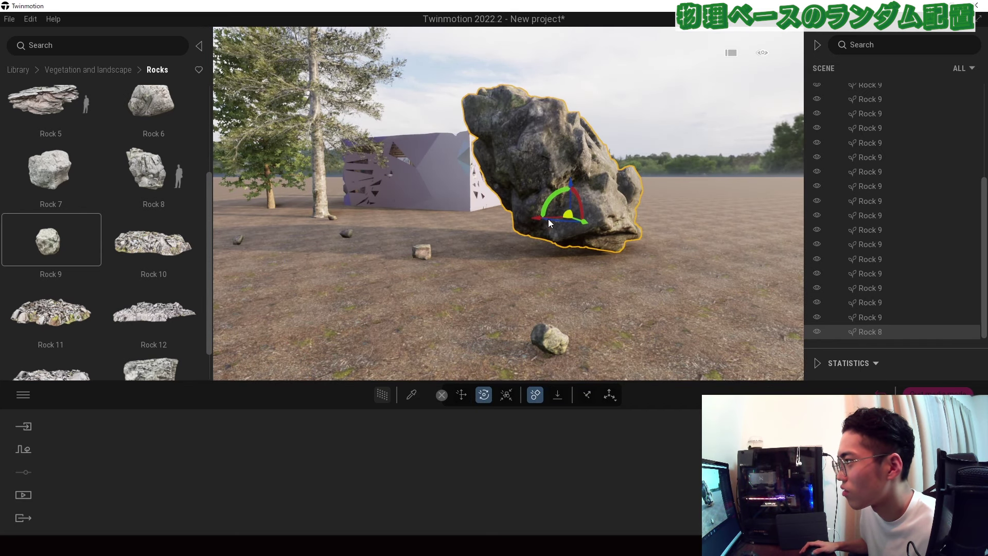
pyautogui.moveTo(569, 184); pyautogui.dragTo(600, 96)
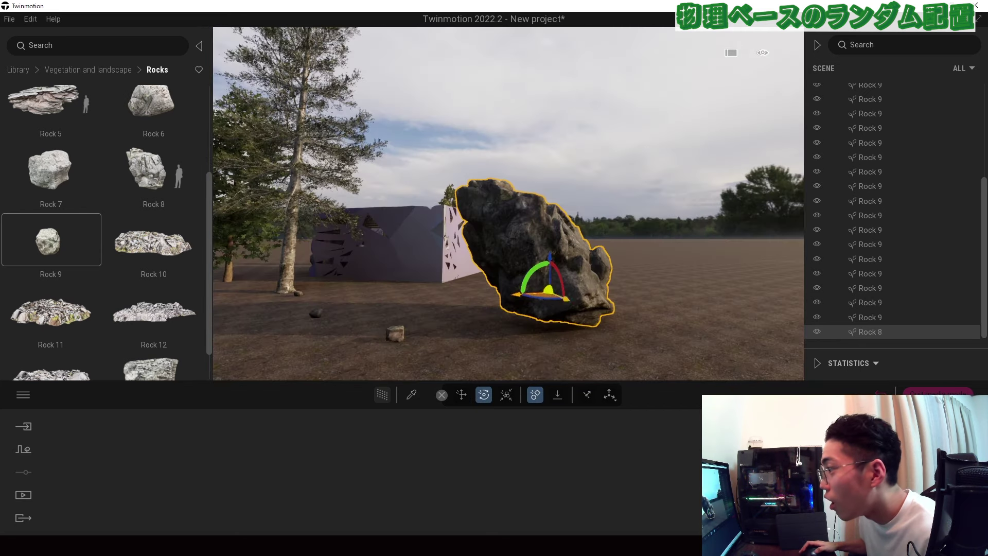
pyautogui.moveTo(539, 282); pyautogui.dragTo(350, 360, button='middle')
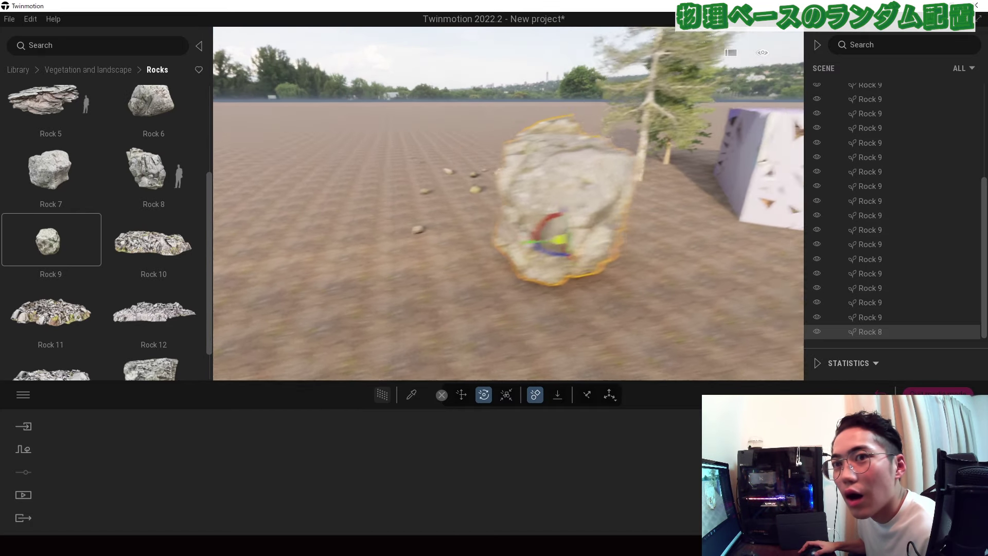
pyautogui.moveTo(632, 226); pyautogui.dragTo(551, 254, button='middle')
pyautogui.moveTo(485, 251); pyautogui.dragTo(647, 216)
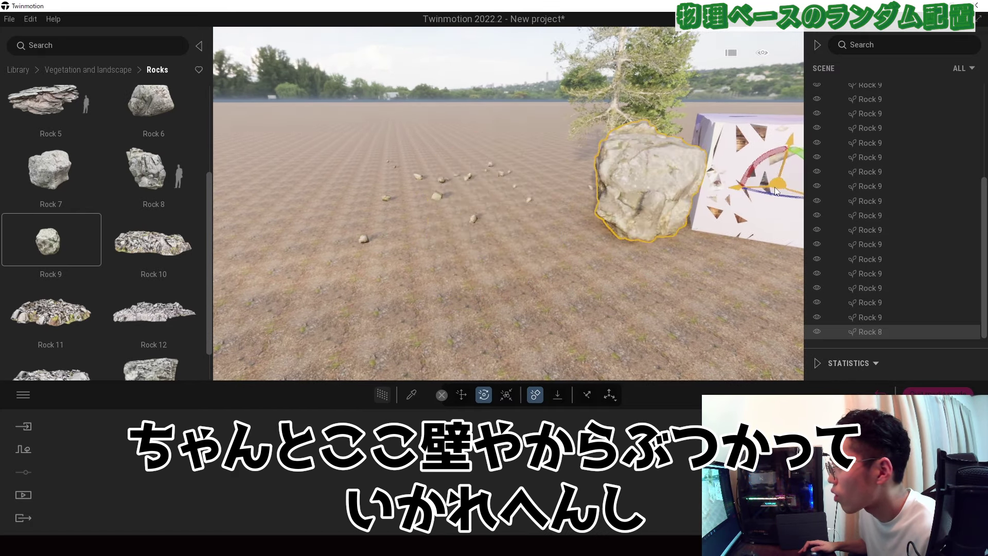
# Pull Rock 8 back from the drawing room's wall and raise it high above the ground.
pyautogui.moveTo(802, 205); pyautogui.dragTo(633, 256)
pyautogui.moveTo(644, 220); pyautogui.dragTo(462, 260, button='right')
pyautogui.moveTo(544, 199); pyautogui.dragTo(604, 97)
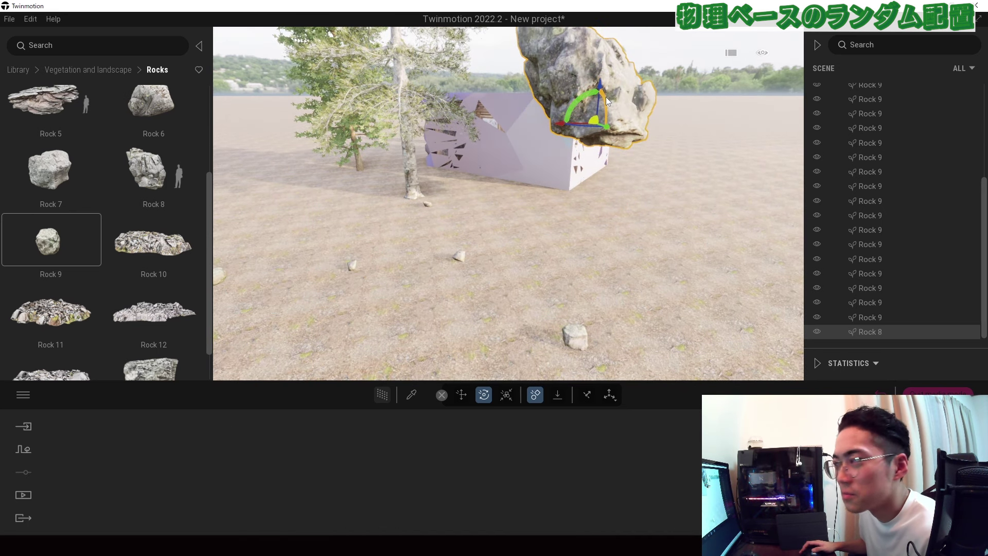
# Move Rock 8 with collision down to open ground beside the drawing room's perforated wall.
pyautogui.keyDown('shift'); pyautogui.moveTo(620, 110); pyautogui.dragTo(716, 102, button='middle'); pyautogui.keyUp('shift')
pyautogui.moveTo(450, 204); pyautogui.dragTo(436, 266)
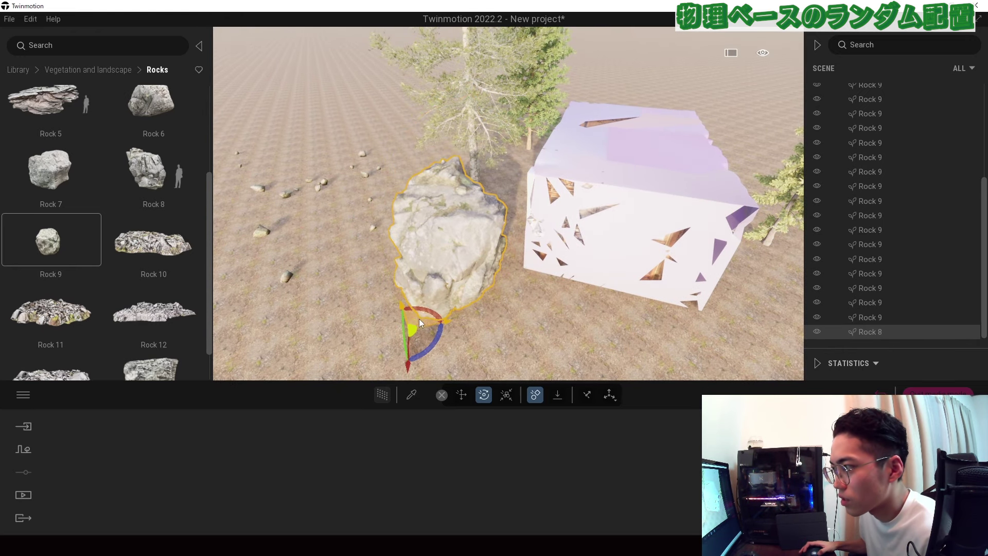
pyautogui.moveTo(419, 319); pyautogui.dragTo(382, 350)
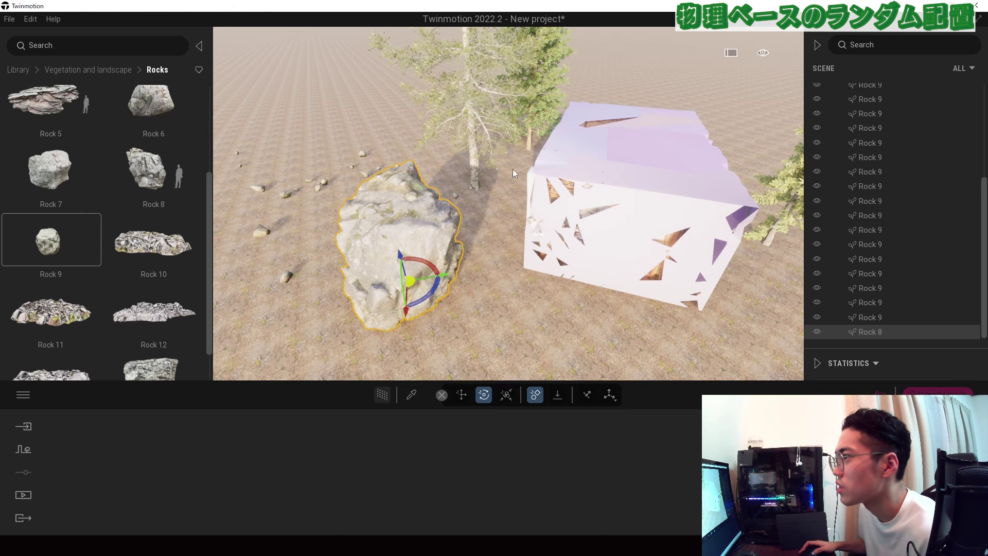
# Move Realistic Pine with collision across the ground behind Rock 8 and deselect it.
pyautogui.moveTo(512, 169); pyautogui.dragTo(482, 156, button='right')
pyautogui.click(481, 159)
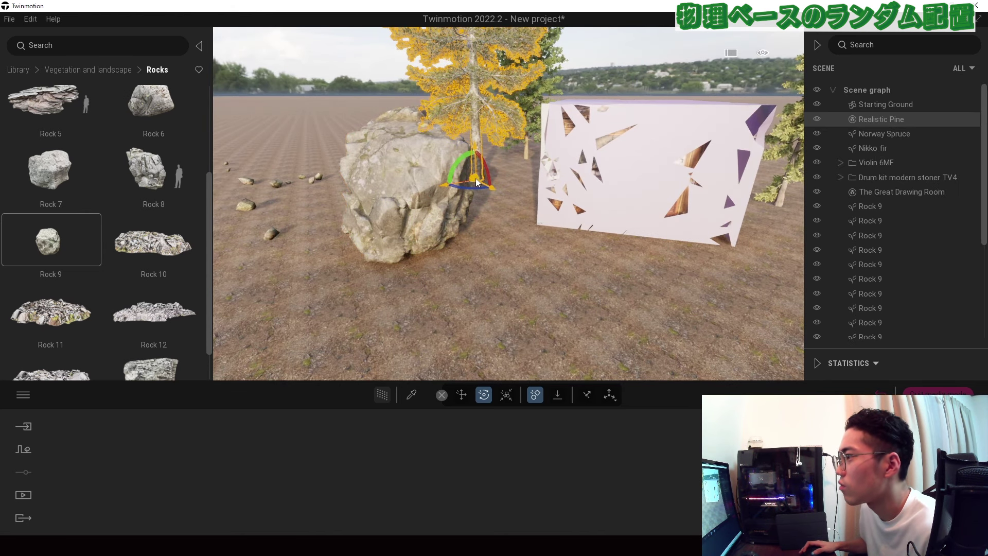
pyautogui.moveTo(476, 179); pyautogui.dragTo(544, 160)
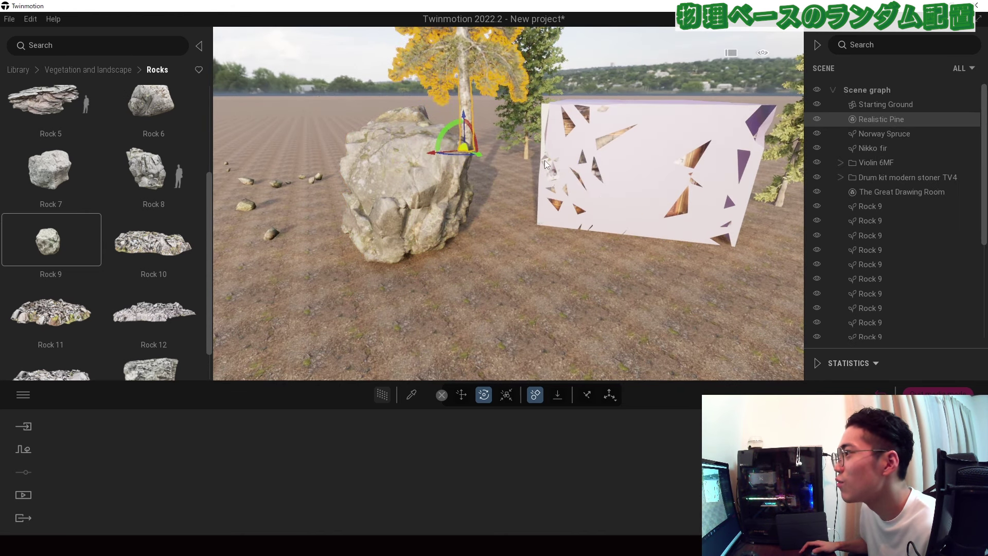
pyautogui.keyDown('shift'); pyautogui.moveTo(545, 160); pyautogui.dragTo(500, 159, button='middle'); pyautogui.keyUp('shift')
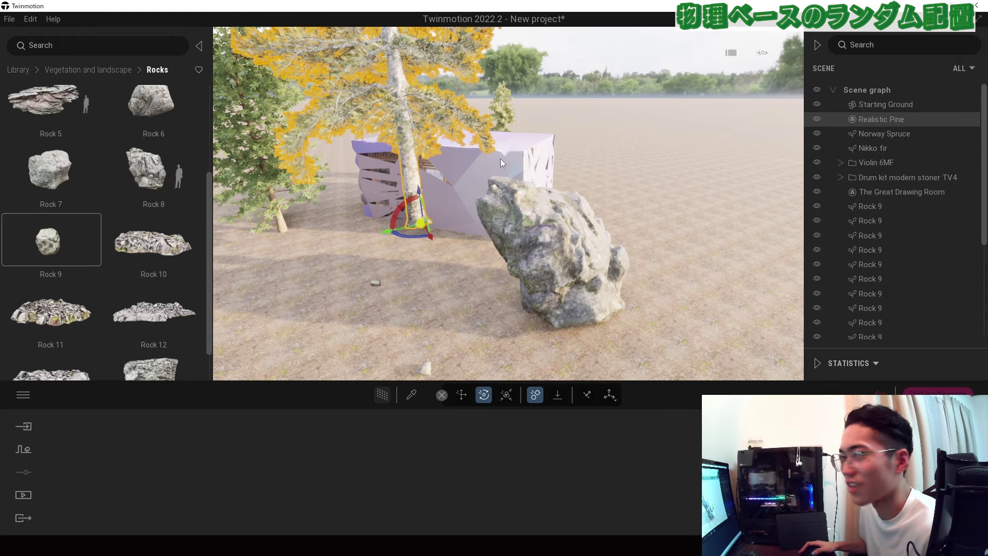
pyautogui.moveTo(500, 159); pyautogui.dragTo(511, 227, button='right')
pyautogui.moveTo(543, 212); pyautogui.dragTo(521, 305)
pyautogui.moveTo(473, 219); pyautogui.dragTo(473, 221)
pyautogui.moveTo(632, 257); pyautogui.dragTo(611, 245, button='right')
pyautogui.press('Escape')
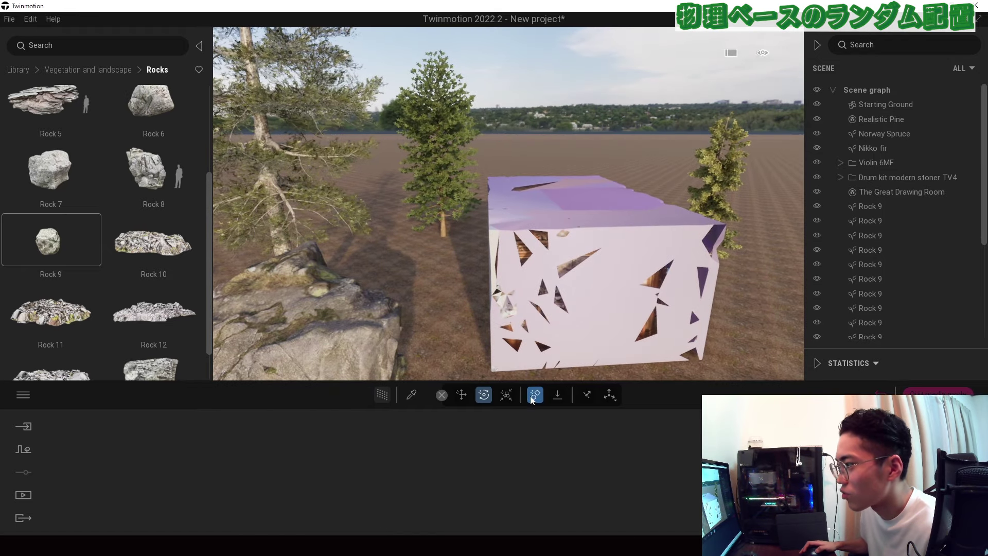
# Turn off collision and move Realistic Pine freely to a spot beyond the neighbouring green conifer.
pyautogui.click(534, 396)
pyautogui.moveTo(535, 282); pyautogui.dragTo(534, 280, button='middle')
pyautogui.moveTo(533, 280); pyautogui.dragTo(467, 277, button='right')
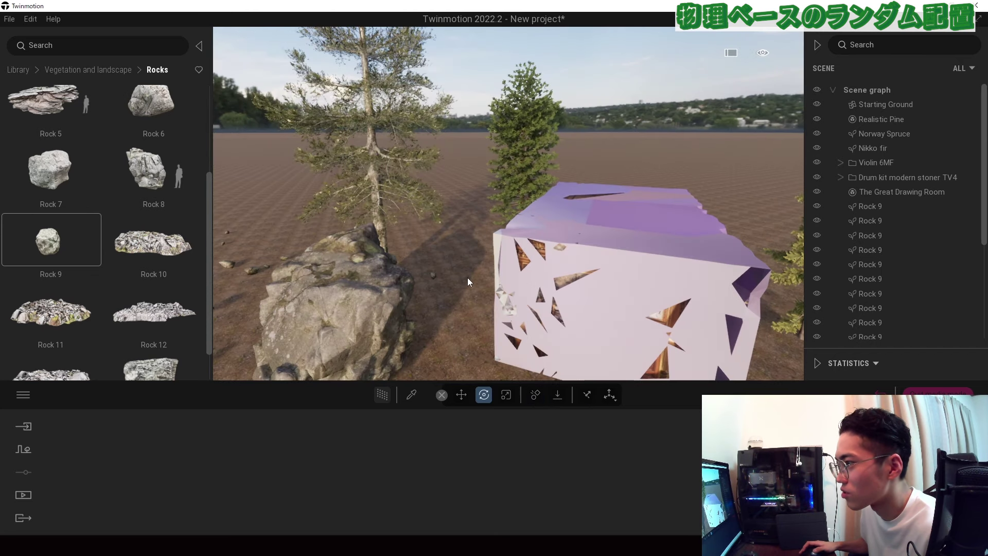
pyautogui.click(369, 214)
pyautogui.moveTo(374, 283); pyautogui.dragTo(592, 341)
pyautogui.click(582, 191)
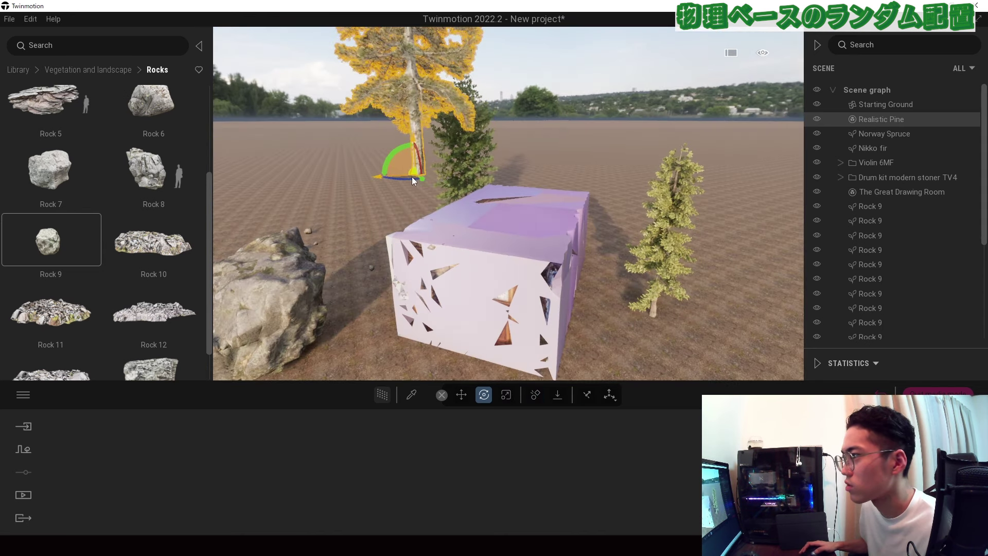
pyautogui.moveTo(423, 178); pyautogui.dragTo(399, 171)
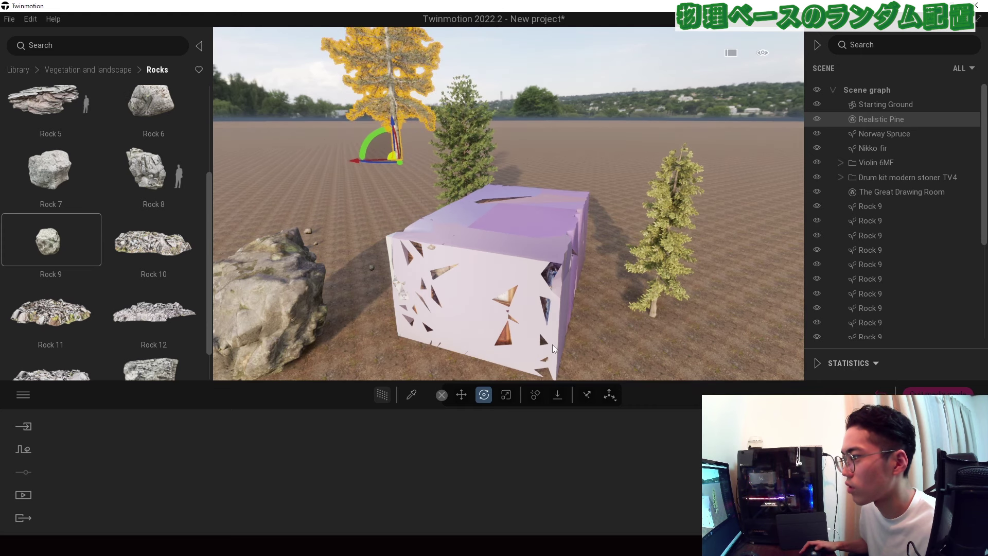
# Apply gravity to Realistic Pine so that it topples onto the scattered rocks, and deselect it.
pyautogui.click(565, 395)
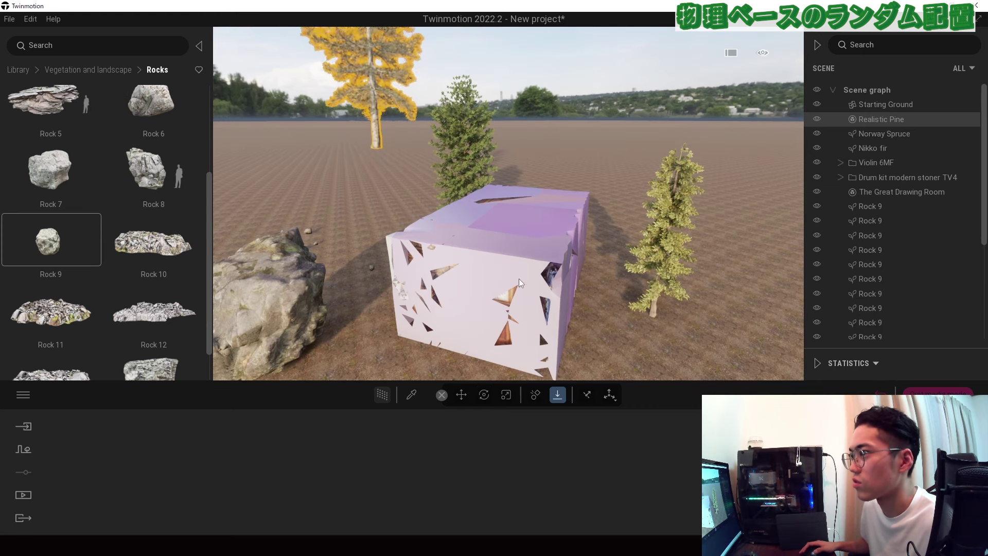
pyautogui.scroll(3, 402, 198)
pyautogui.moveTo(344, 155); pyautogui.dragTo(484, 202, button='middle')
pyautogui.moveTo(484, 201); pyautogui.dragTo(506, 202, button='right')
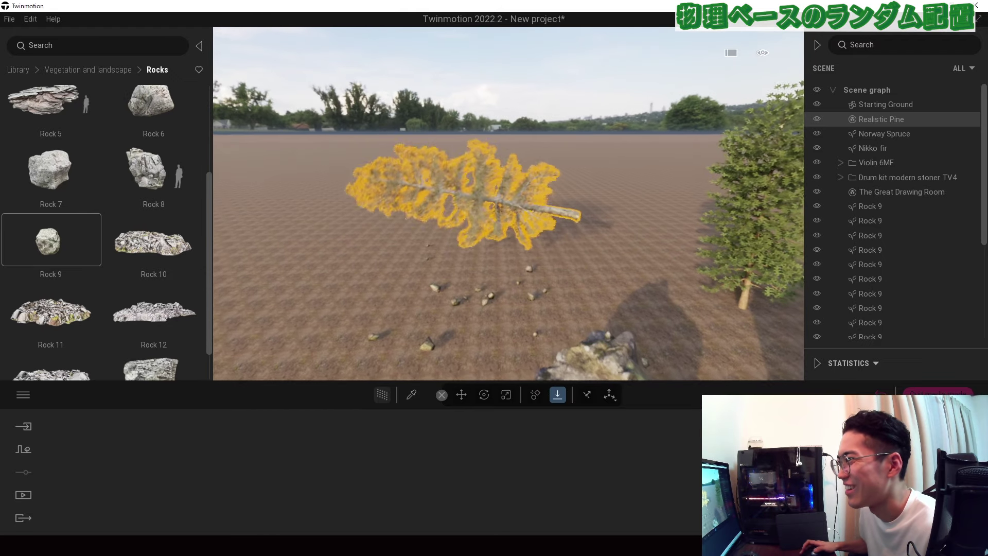
pyautogui.scroll(-3, 504, 202)
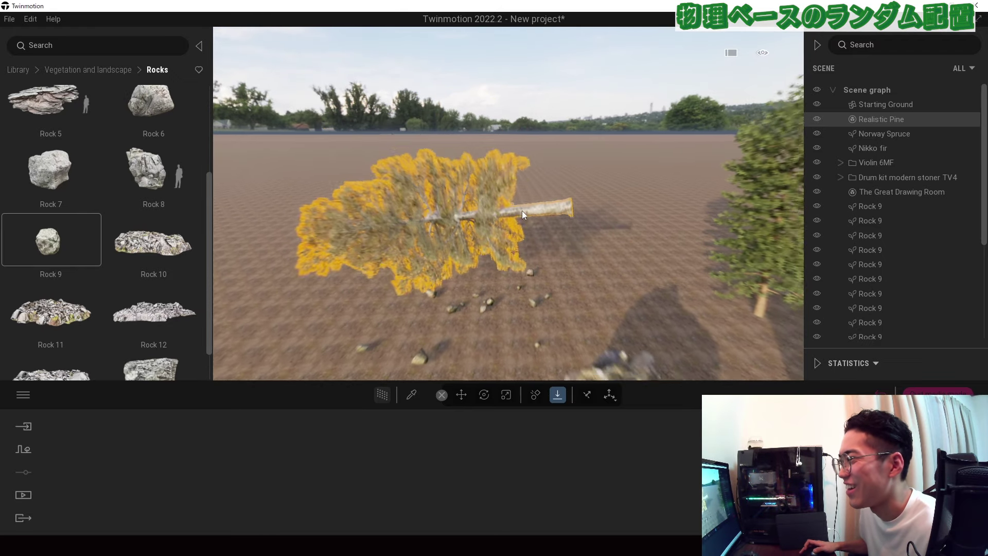
pyautogui.click(540, 259)
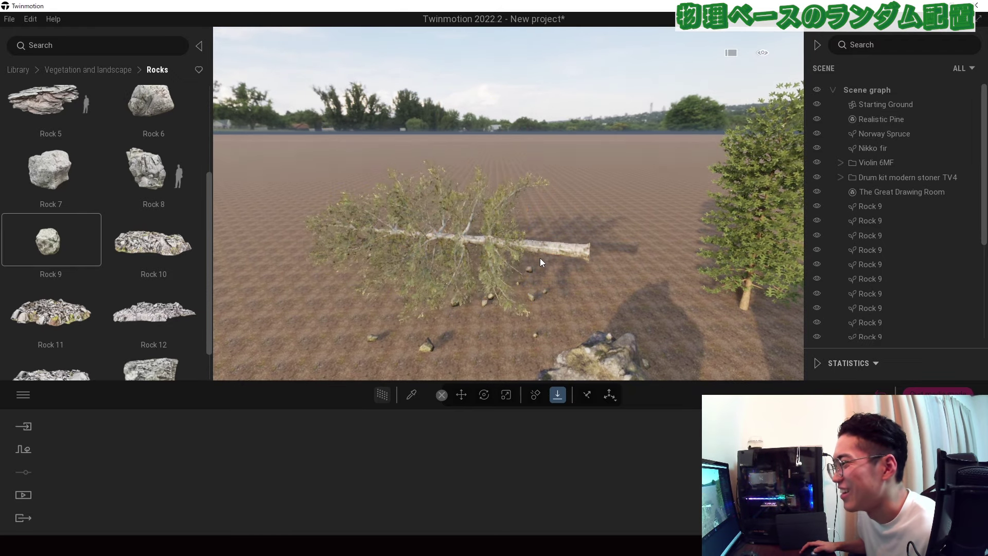
# Select the toppled Realistic Pine and undo its gravity fall and free moves.
pyautogui.scroll(5, 540, 261)
pyautogui.scroll(-3, 499, 289)
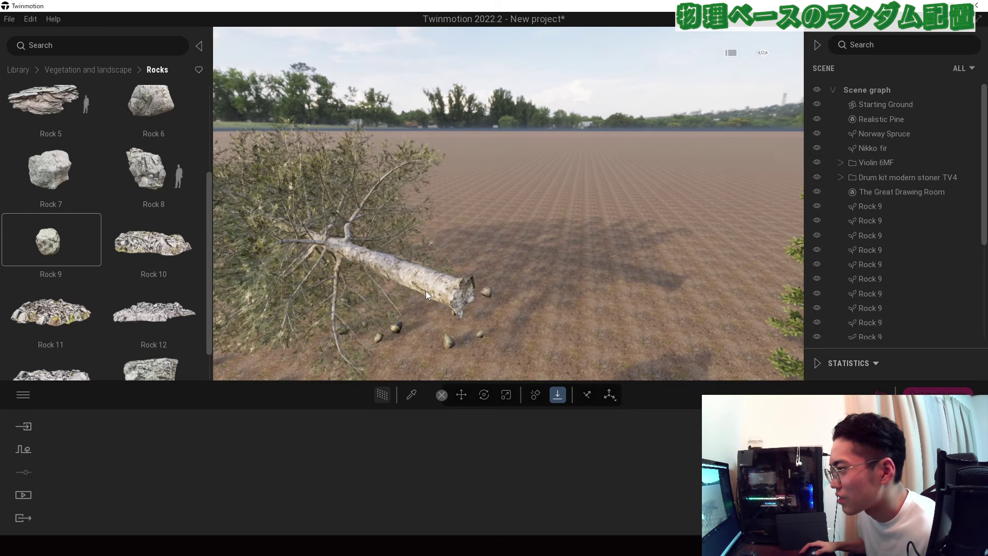
pyautogui.click(432, 293)
pyautogui.scroll(-4, 456, 290)
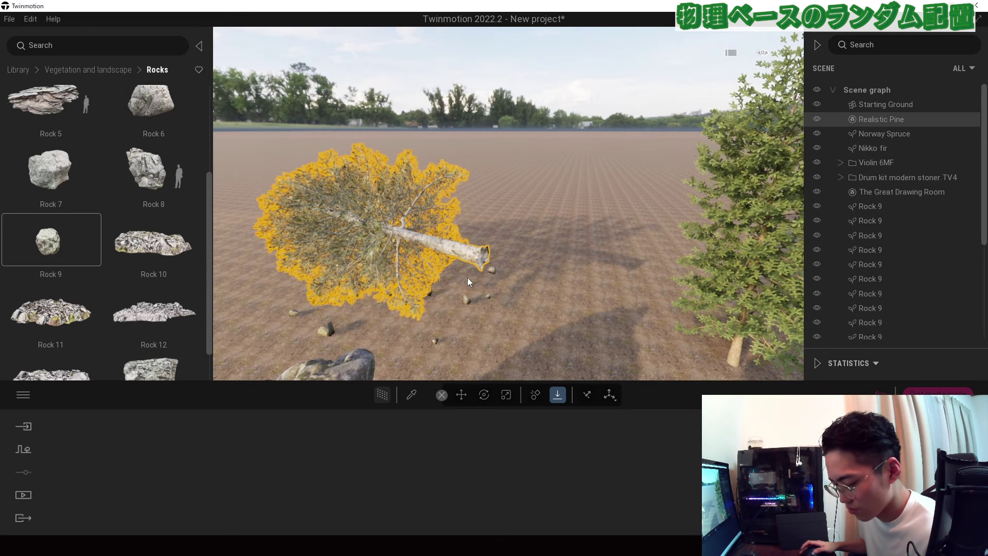
pyautogui.press('r')
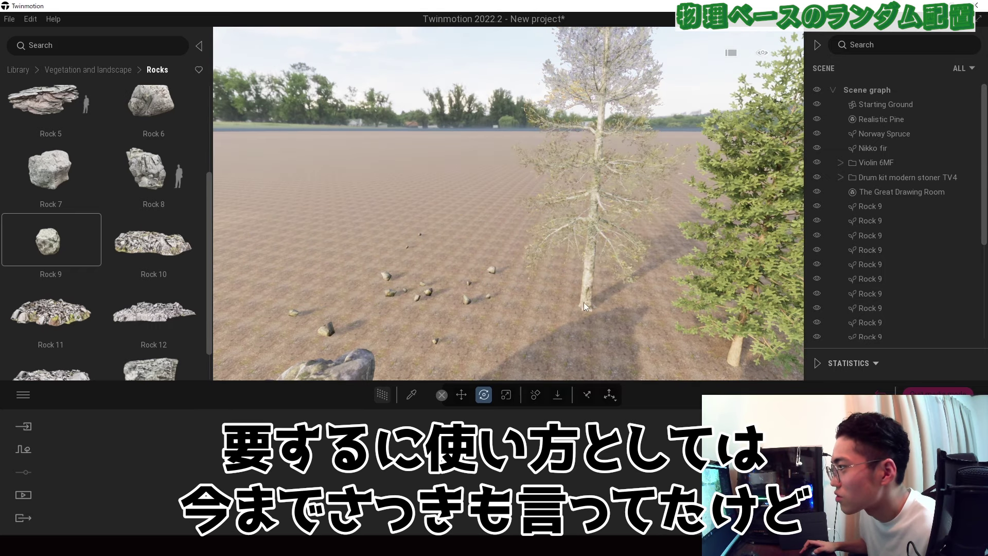
# Turn on collision for Realistic Pine and try to move it into the gap between Rock 8 and the drawing room.
pyautogui.scroll(5, 583, 301)
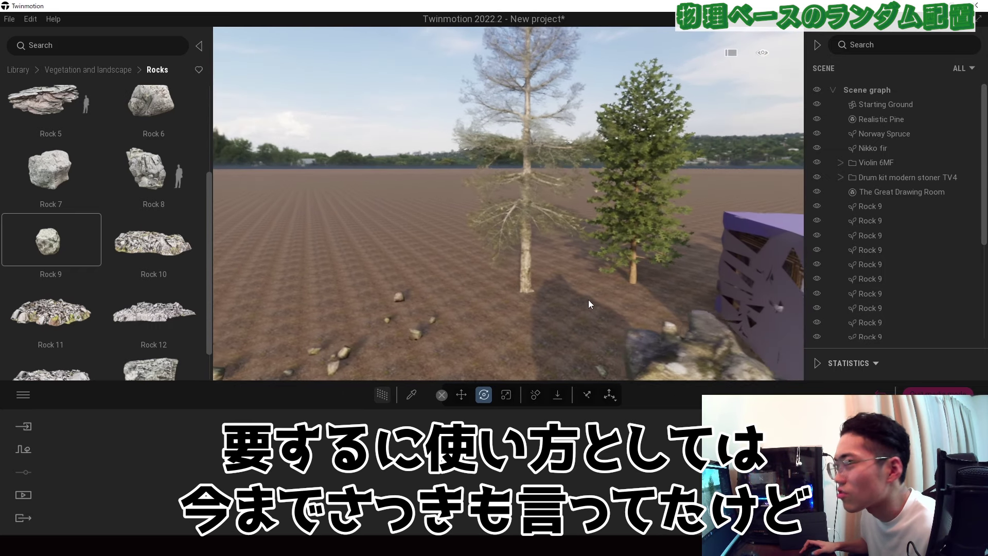
pyautogui.press('s')
pyautogui.press('d')
pyautogui.press('d')
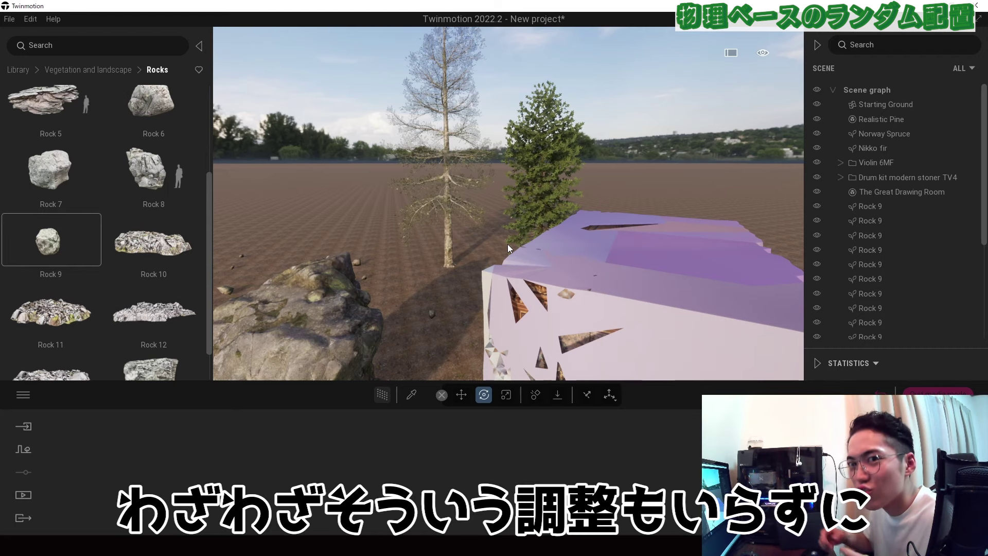
pyautogui.keyDown('shift'); pyautogui.moveTo(507, 244); pyautogui.dragTo(446, 247, button='middle'); pyautogui.keyUp('shift')
pyautogui.click(463, 267)
pyautogui.moveTo(463, 267); pyautogui.dragTo(524, 378, button='right')
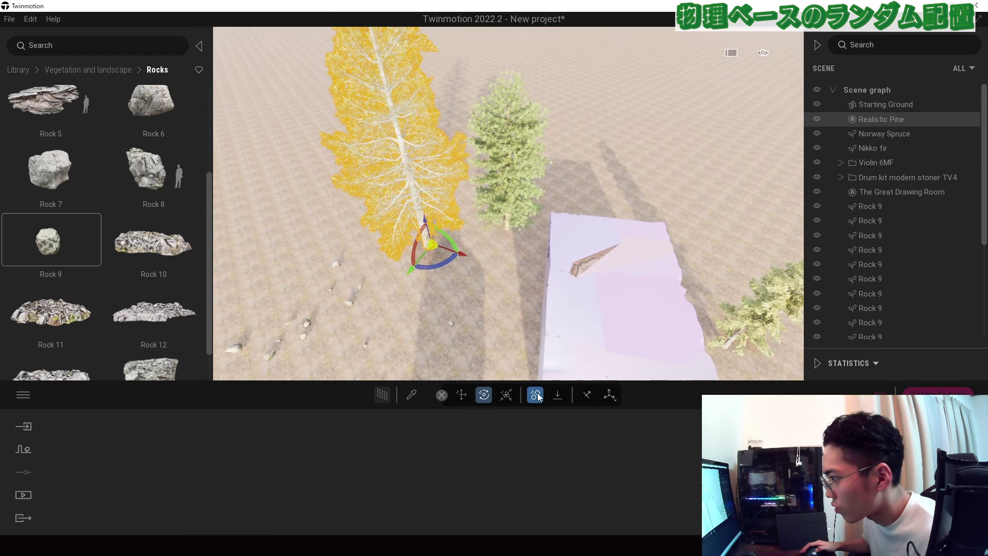
pyautogui.moveTo(510, 340); pyautogui.dragTo(487, 299, button='middle')
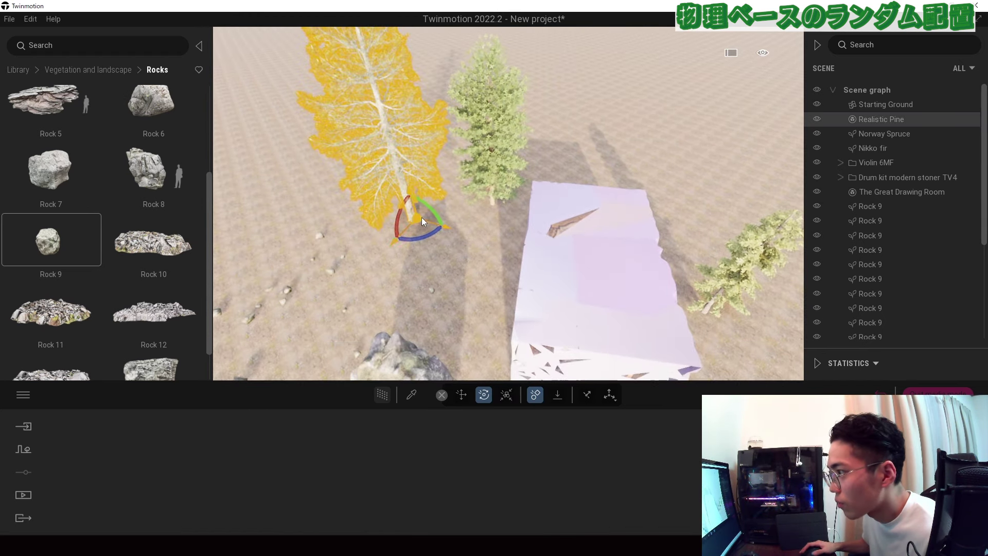
pyautogui.moveTo(426, 235); pyautogui.dragTo(491, 299)
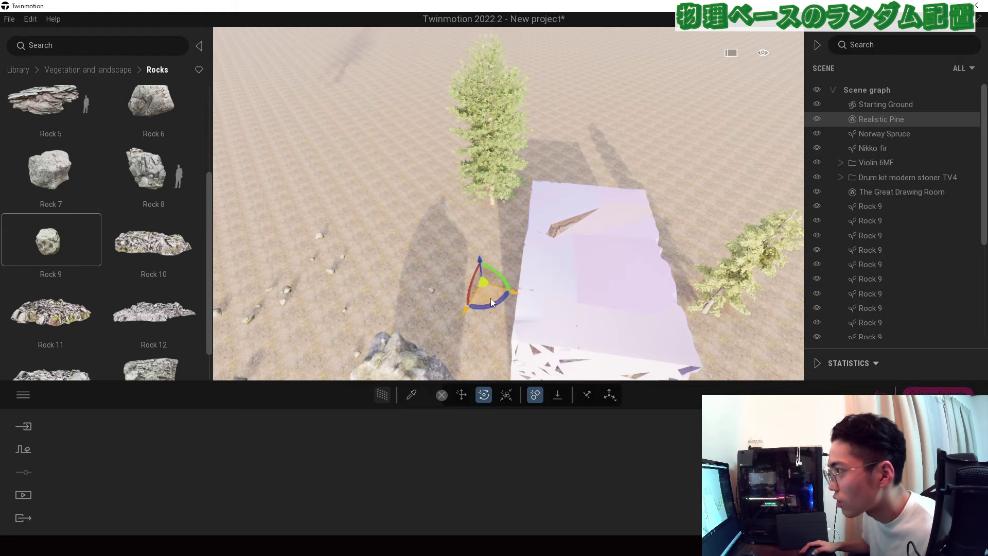
# Undo the last collision move of Realistic Pine.
pyautogui.keyDown('shift'); pyautogui.moveTo(491, 298); pyautogui.dragTo(495, 291, button='middle'); pyautogui.keyUp('shift')
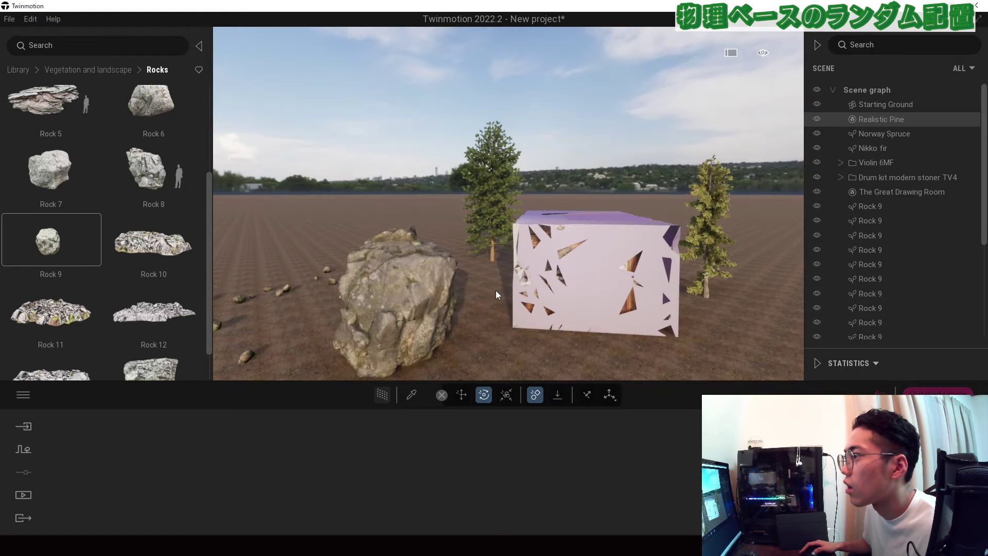
pyautogui.moveTo(496, 291); pyautogui.dragTo(546, 285, button='right')
pyautogui.hotkey('ctrl', 'z')
pyautogui.keyDown('shift'); pyautogui.moveTo(545, 284); pyautogui.dragTo(528, 274, button='middle'); pyautogui.keyUp('shift')
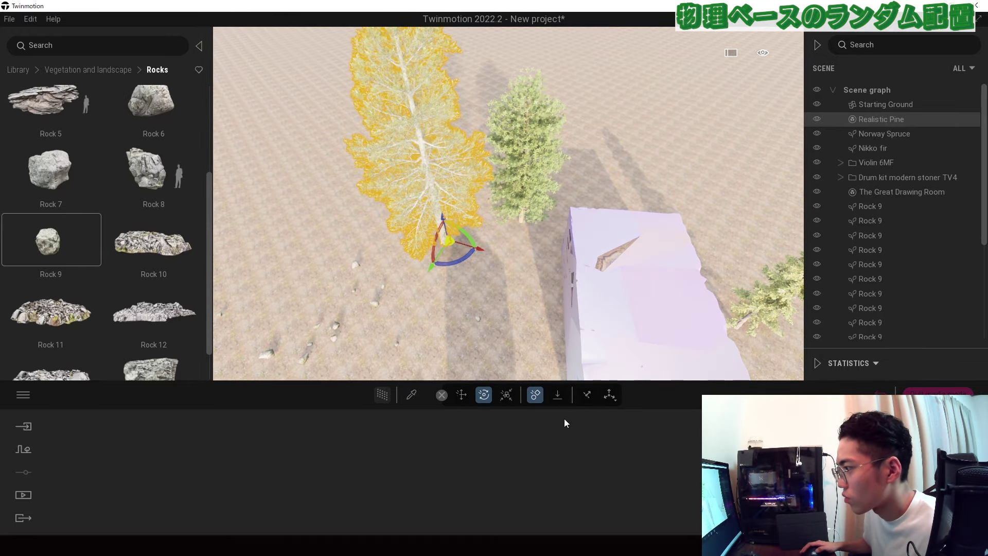
# Run gravity briefly on Realistic Pine, switch back to collision and move the tree toward Rock 8.
pyautogui.click(556, 395)
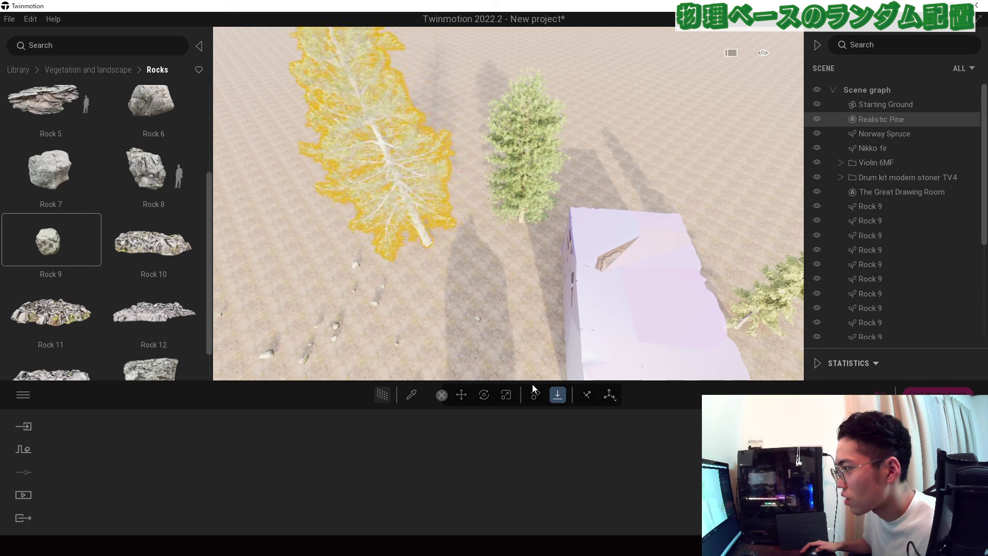
pyautogui.click(536, 394)
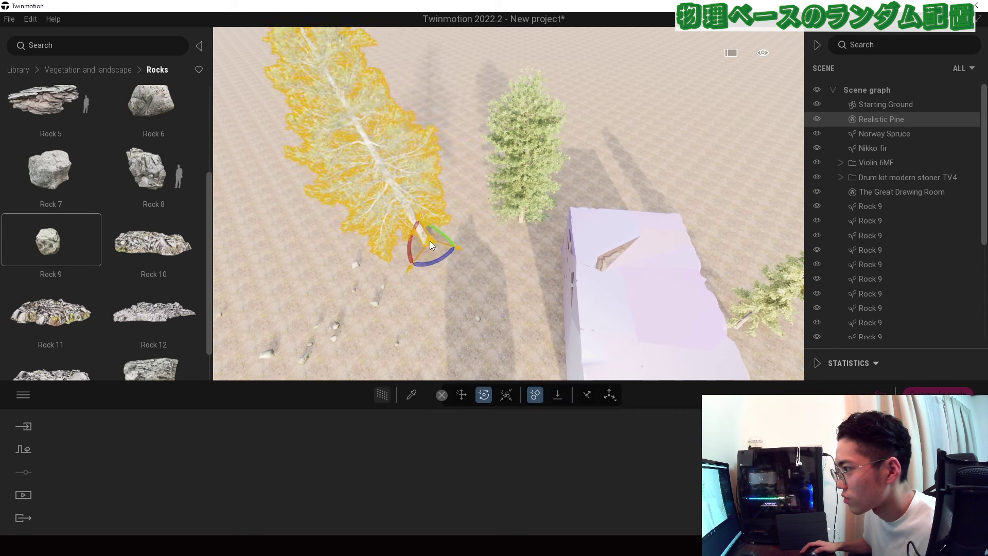
pyautogui.moveTo(430, 241); pyautogui.dragTo(440, 254)
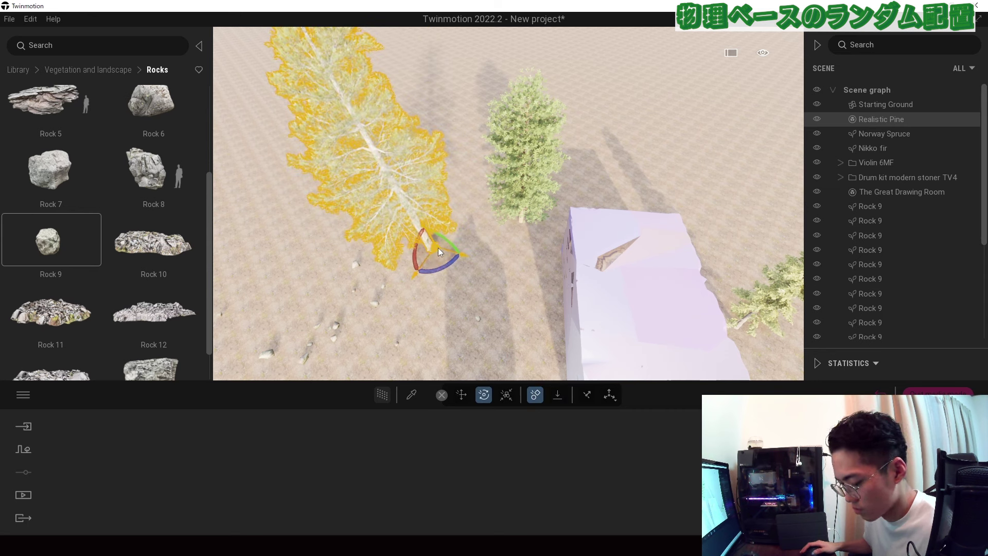
pyautogui.moveTo(429, 249); pyautogui.dragTo(475, 337)
pyautogui.click(535, 395)
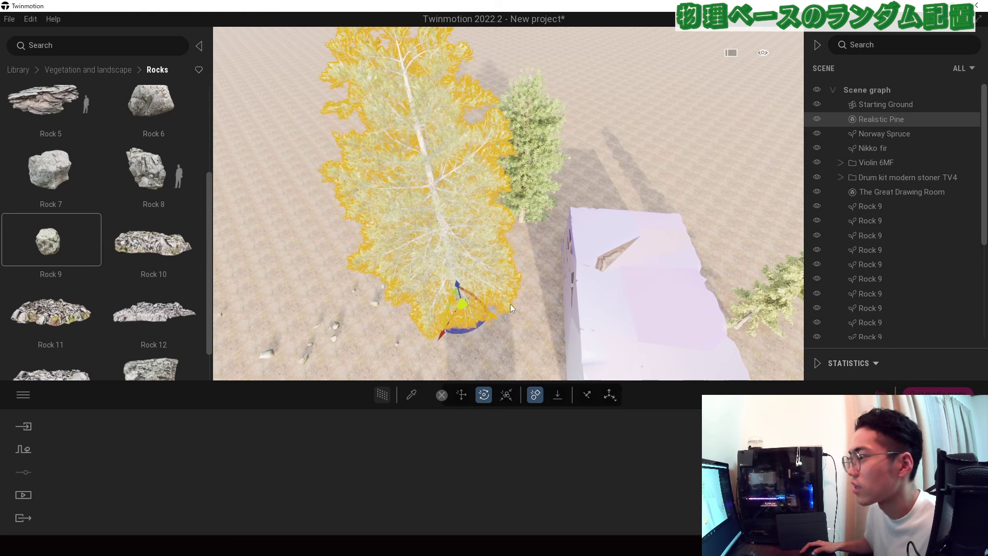
pyautogui.keyDown('shift'); pyautogui.moveTo(511, 304); pyautogui.dragTo(489, 298, button='middle'); pyautogui.keyUp('shift')
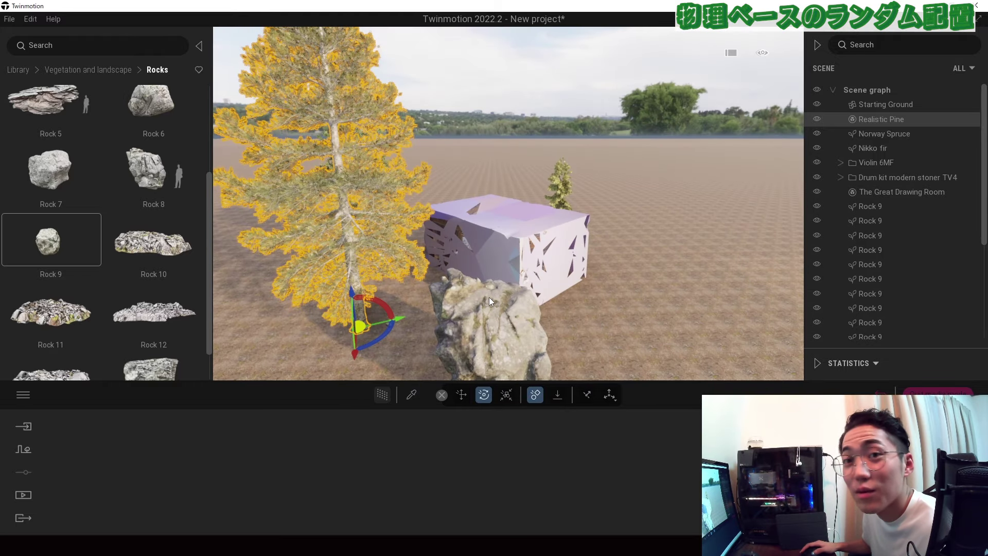
pyautogui.moveTo(362, 320); pyautogui.dragTo(370, 299)
# Delete the small Rock 9 lying at the base of Realistic Pine.
pyautogui.keyDown('shift'); pyautogui.moveTo(463, 278); pyautogui.dragTo(551, 258, button='middle'); pyautogui.keyUp('shift')
pyautogui.moveTo(551, 254); pyautogui.dragTo(573, 208, button='right')
pyautogui.scroll(5, 603, 229)
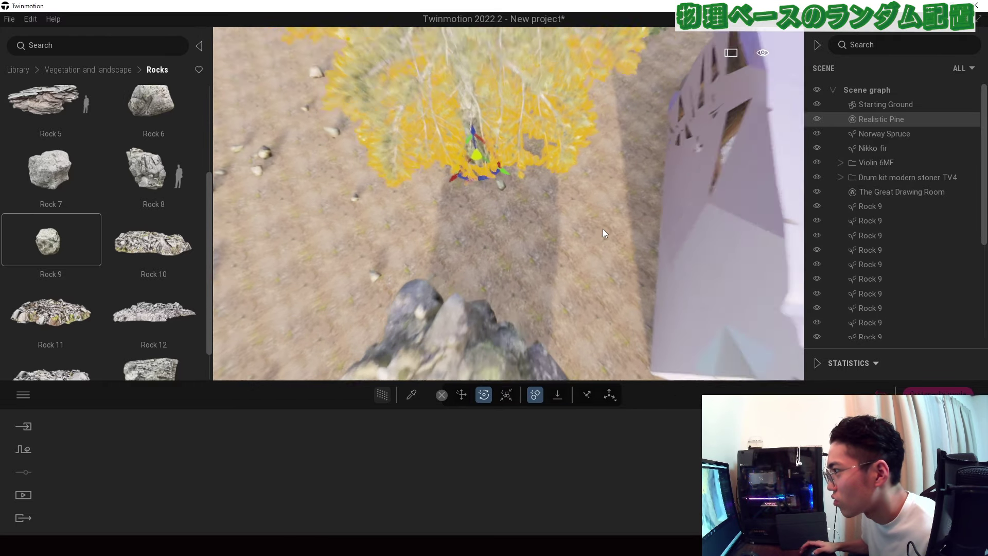
pyautogui.click(499, 176)
pyautogui.click(507, 184)
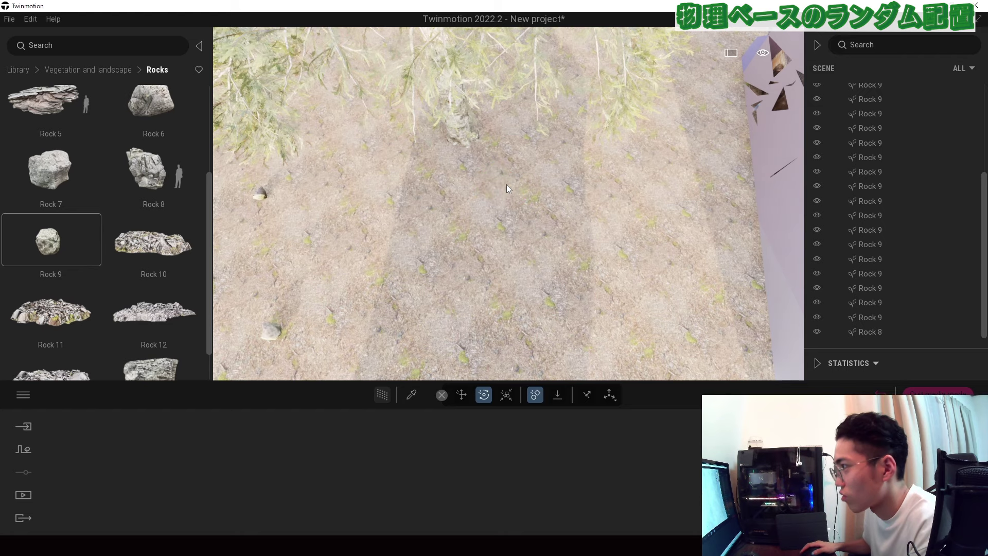
# Move Realistic Pine with collision closer to the drawing room, just behind Rock 8, and deselect it.
pyautogui.scroll(-5, 507, 184)
pyautogui.click(481, 133)
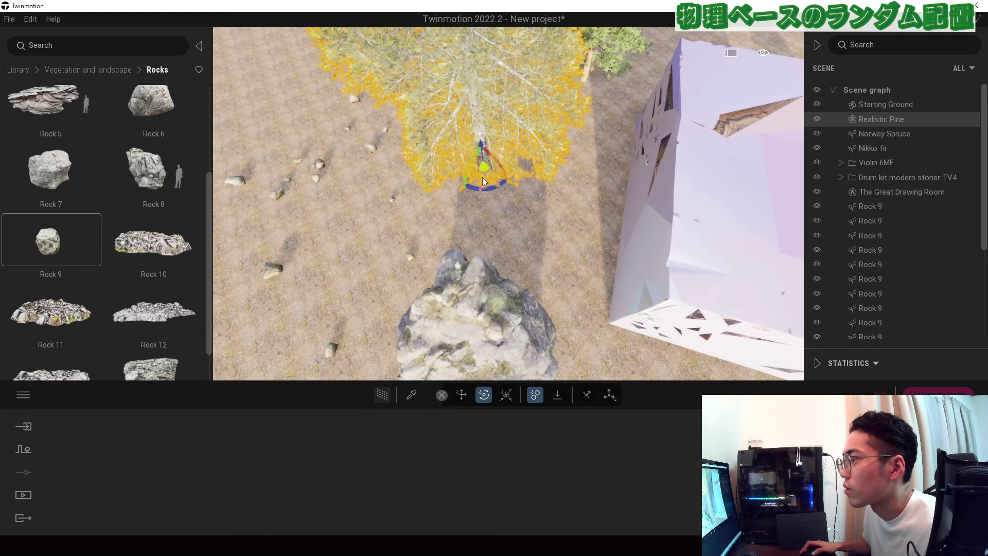
pyautogui.moveTo(482, 177); pyautogui.dragTo(563, 202)
pyautogui.keyDown('shift'); pyautogui.moveTo(563, 201); pyautogui.dragTo(601, 191, button='middle'); pyautogui.keyUp('shift')
pyautogui.scroll(3, 613, 150)
pyautogui.press('Escape')
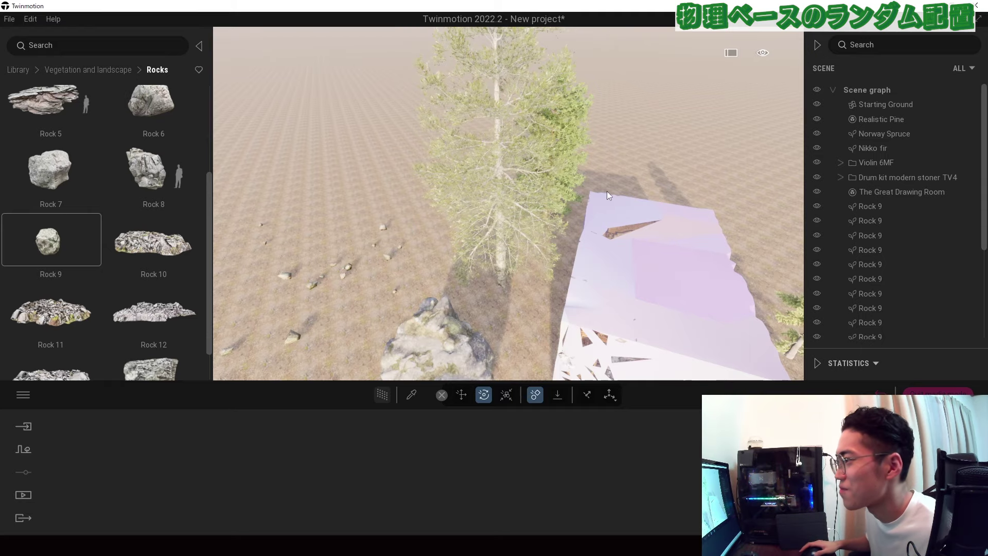
# Examine the pine, Rock 8 and drawing room from several sides, and open the project's Media options.
pyautogui.moveTo(608, 216); pyautogui.dragTo(623, 286, button='middle')
pyautogui.moveTo(622, 286); pyautogui.dragTo(610, 231, button='right')
pyautogui.moveTo(610, 232); pyautogui.dragTo(574, 290, button='middle')
pyautogui.moveTo(573, 291); pyautogui.dragTo(436, 267)
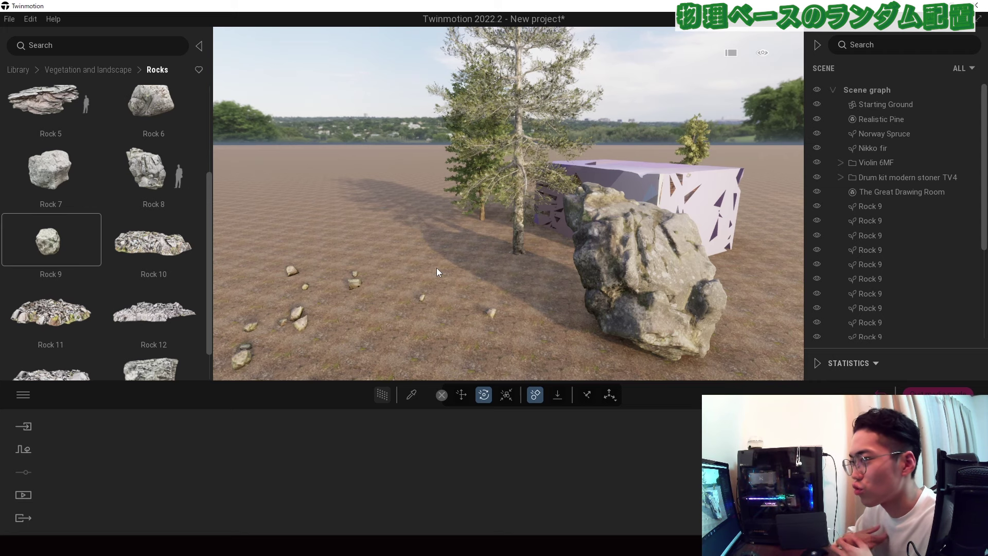
pyautogui.moveTo(513, 232)
pyautogui.keyDown('shift'); pyautogui.mouseDown(button='middle')
pyautogui.moveTo(529, 254)
pyautogui.moveTo(577, 268)
pyautogui.moveTo(500, 225)
pyautogui.mouseUp(button='middle'); pyautogui.keyUp('shift')
pyautogui.scroll(3, 517, 230)
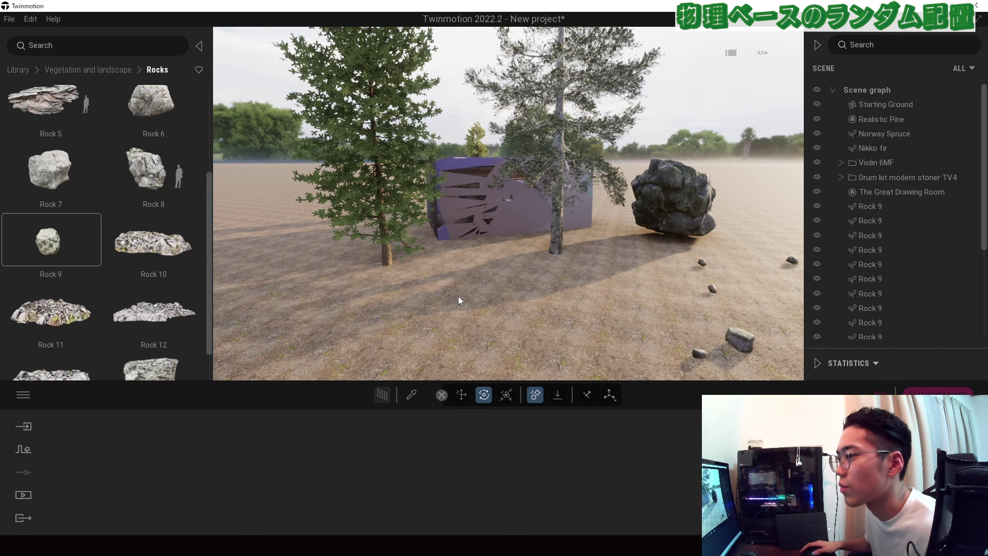
pyautogui.click(21, 495)
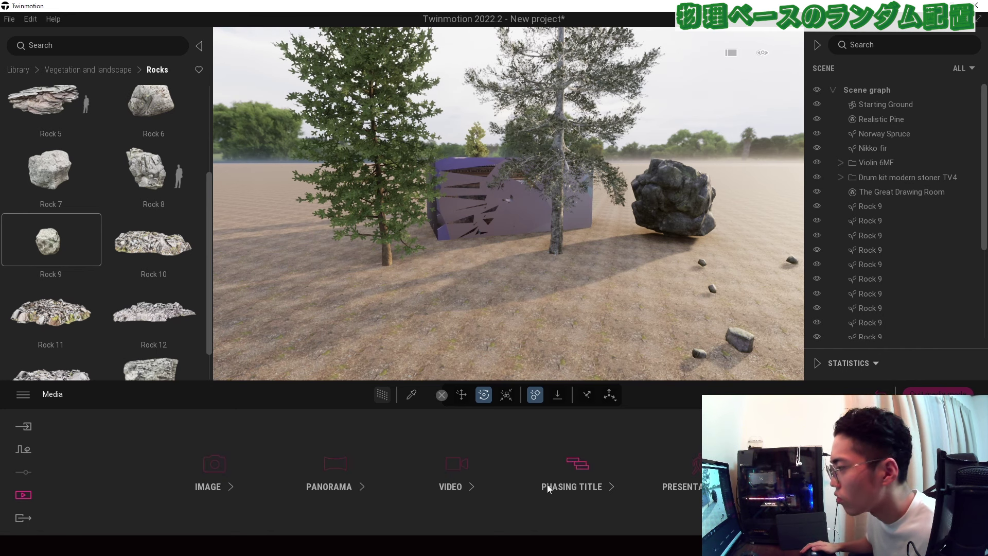
# Export Panorama set1 to Twinmotion Cloud as a panorama set.
pyautogui.click(23, 518)
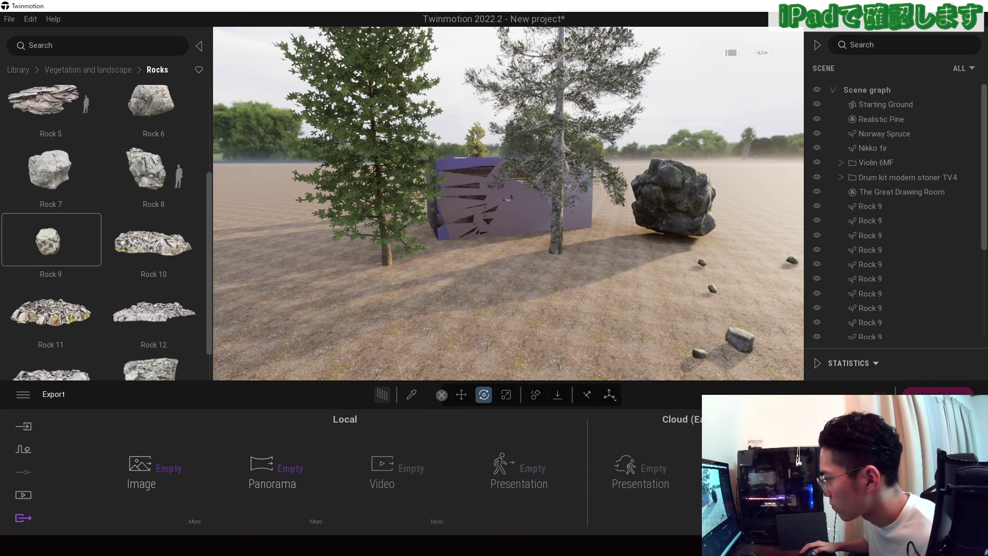
pyautogui.click(761, 469)
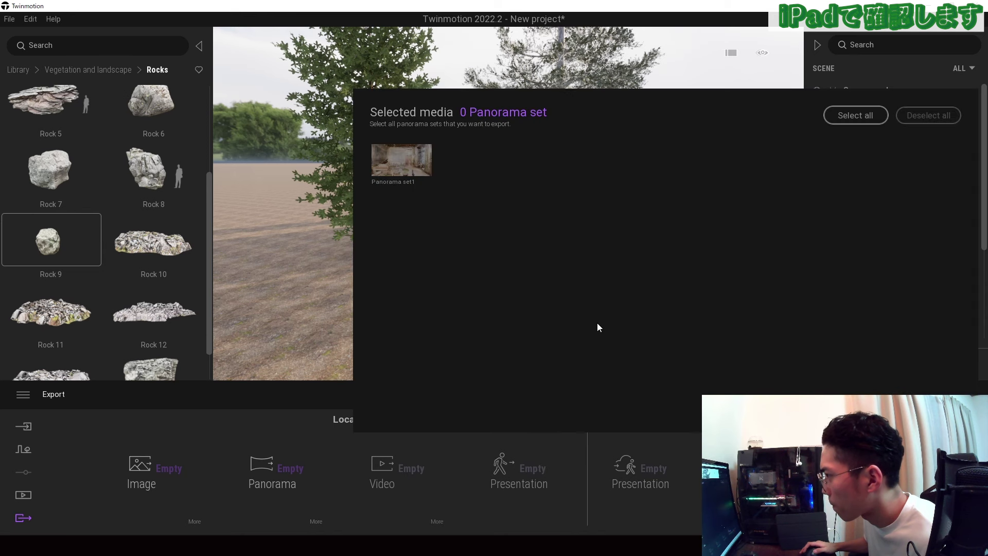
pyautogui.click(412, 168)
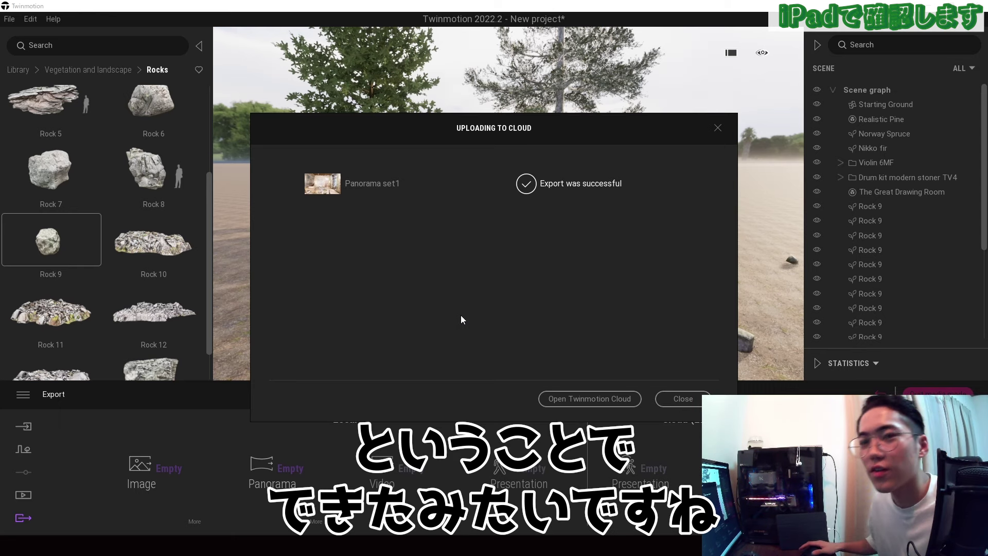
# Switch to Twinmotion Cloud in the browser, dismiss the translation offer, and open the downloaded QR code image of Panorama set1.
pyautogui.click(610, 401)
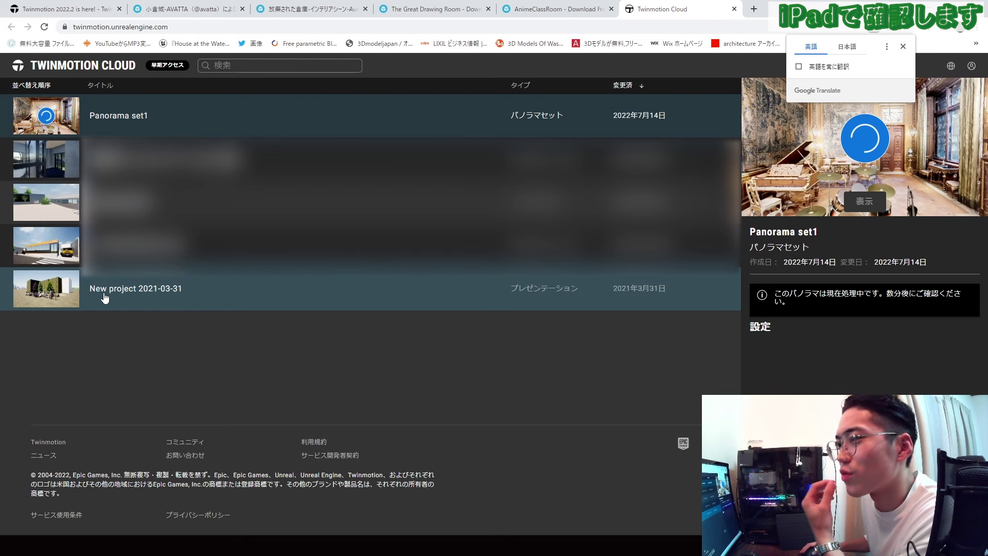
pyautogui.click(903, 48)
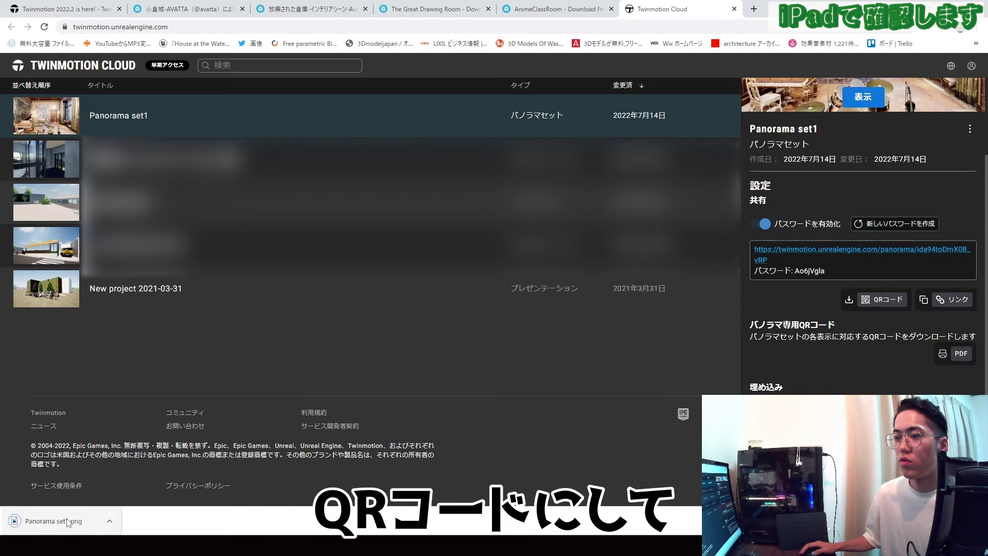
pyautogui.click(66, 520)
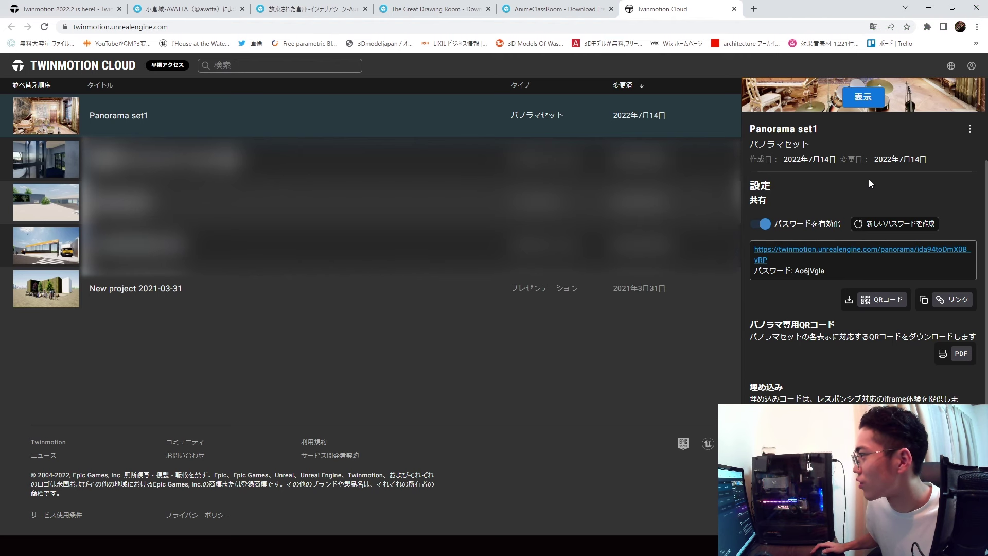
# Display Panorama set1 in the web viewer, dismiss the navigation help and widen the view of the drawing room.
pyautogui.scroll(3, 869, 183)
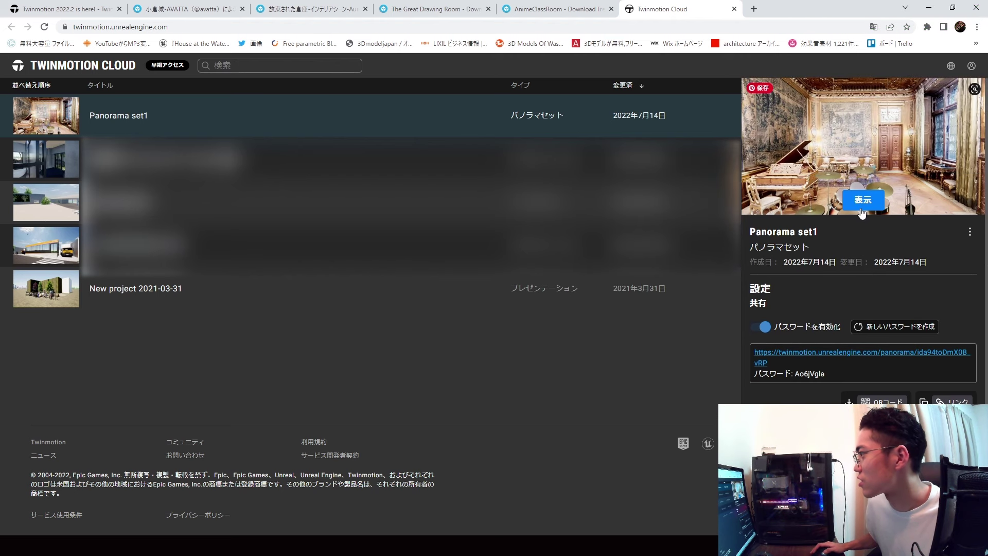
pyautogui.click(863, 261)
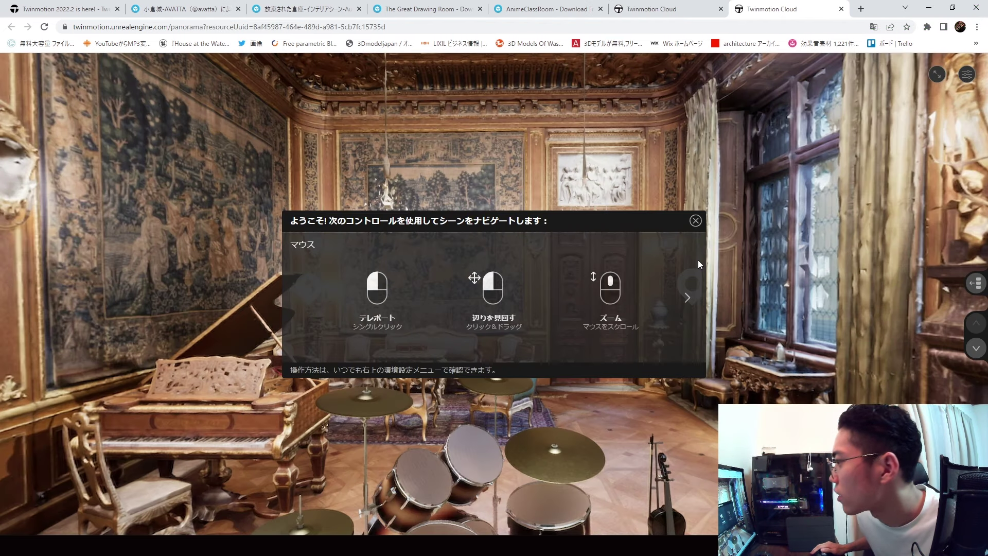
pyautogui.click(696, 221)
pyautogui.scroll(-3, 598, 271)
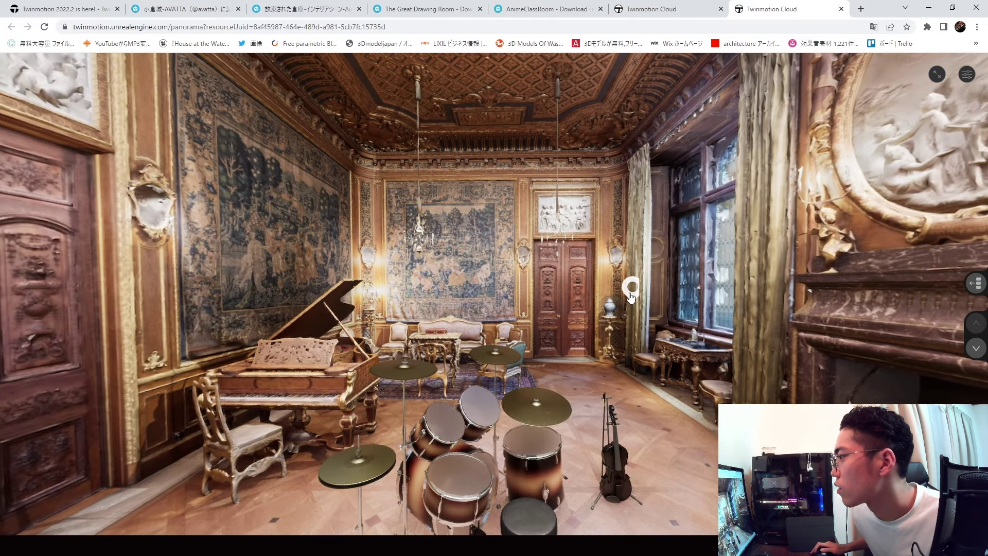
# Teleport to two other panorama viewpoints in the drawing room and look around the interior from each.
pyautogui.click(632, 289)
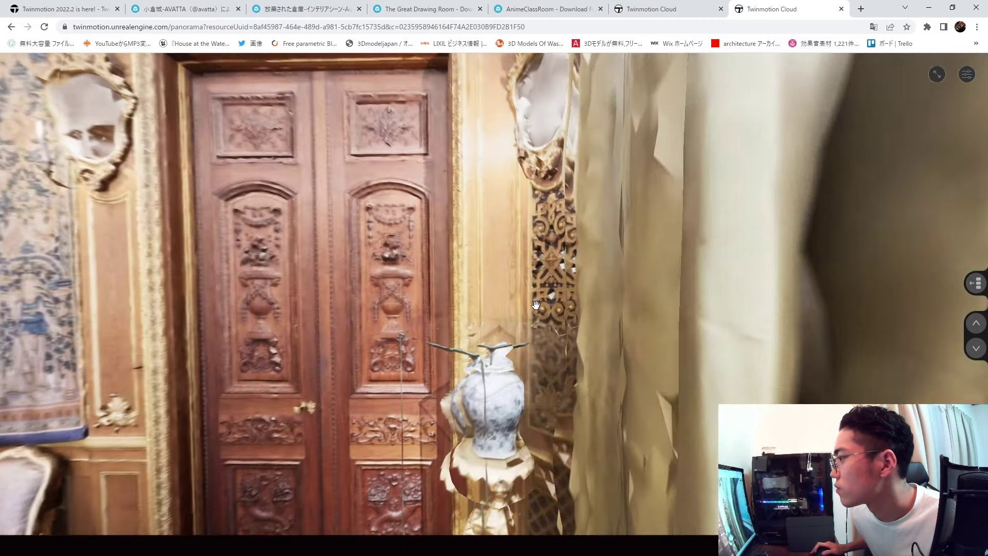
pyautogui.moveTo(536, 305); pyautogui.dragTo(650, 300)
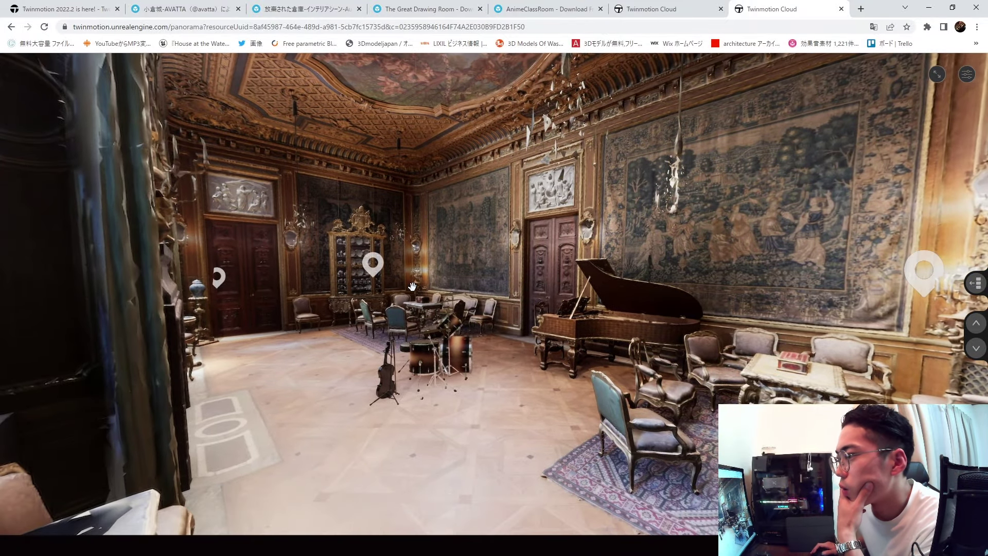
pyautogui.click(219, 278)
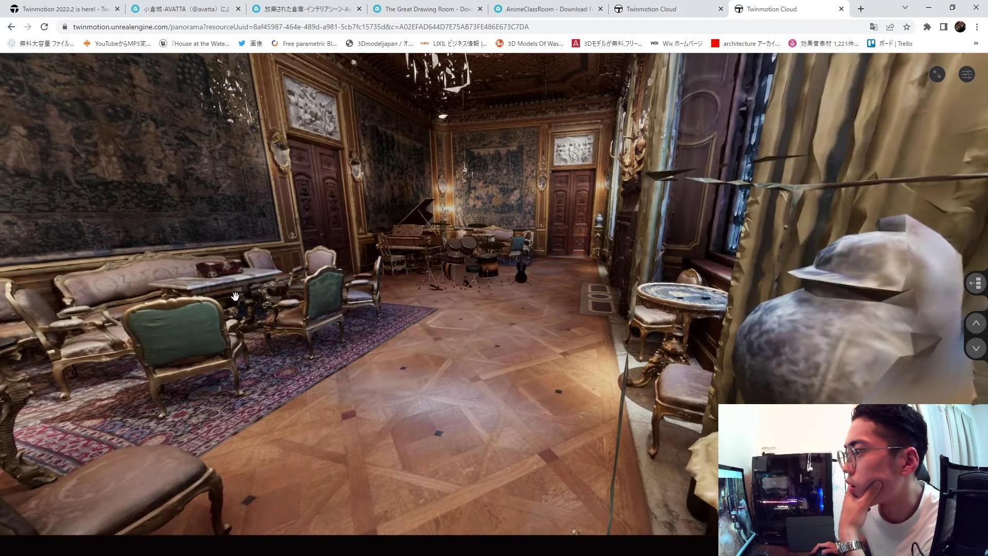
pyautogui.moveTo(236, 296); pyautogui.dragTo(230, 345)
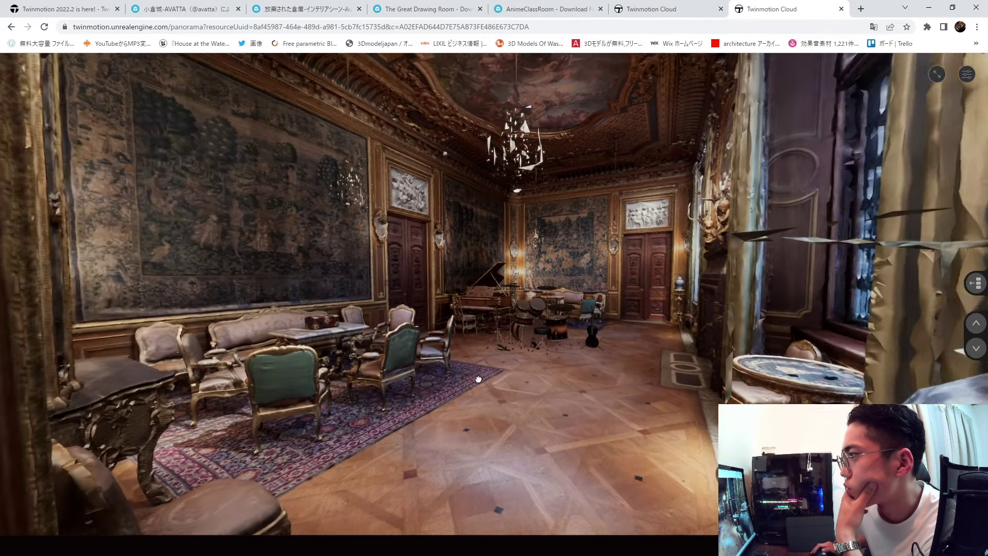